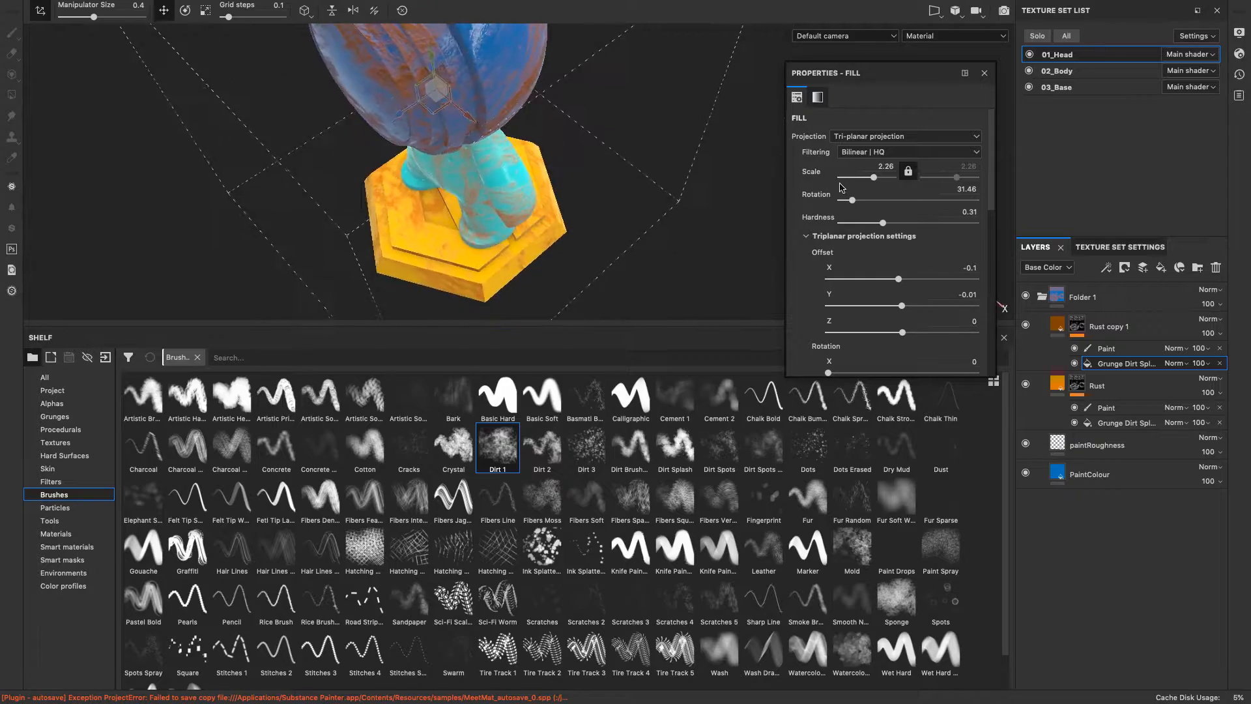
# Step: Hide the Rust copy 1 layer in Folder 1 of the 01_Head texture set
pyautogui.scroll(-5, 731, 275)
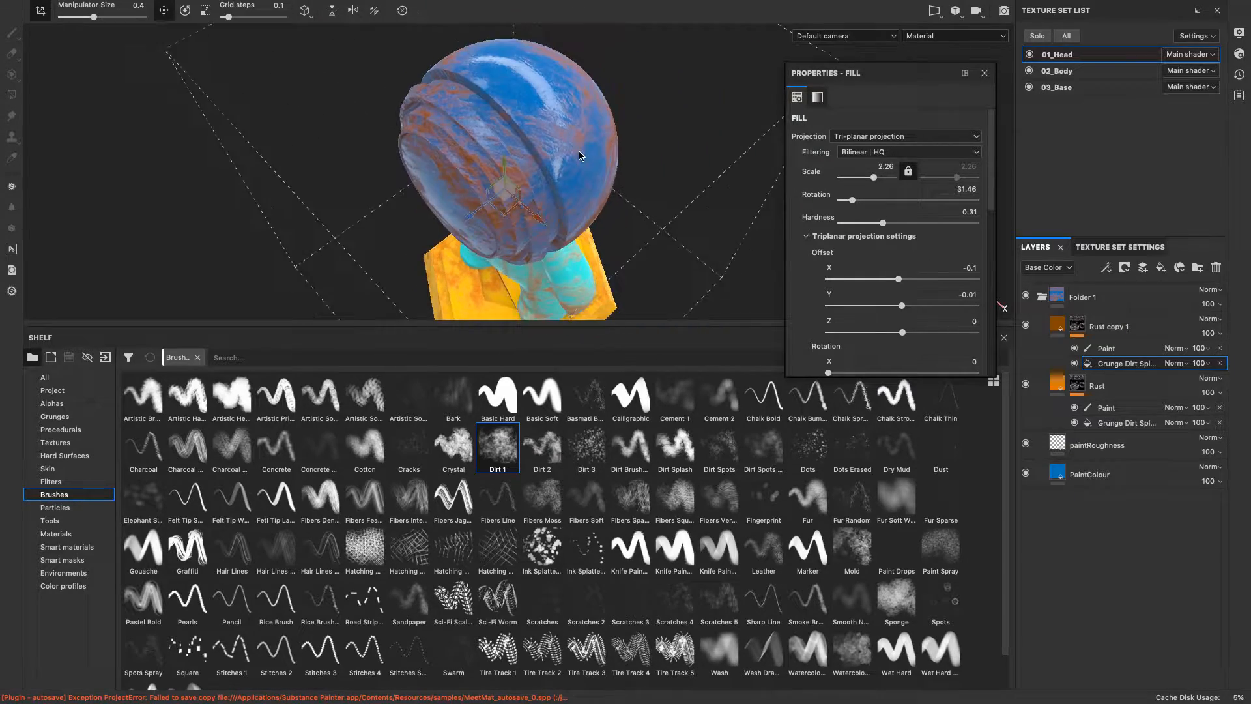
pyautogui.scroll(8, 682, 206)
pyautogui.keyDown('alt'); pyautogui.moveTo(681, 206); pyautogui.dragTo(839, 213); pyautogui.keyUp('alt')
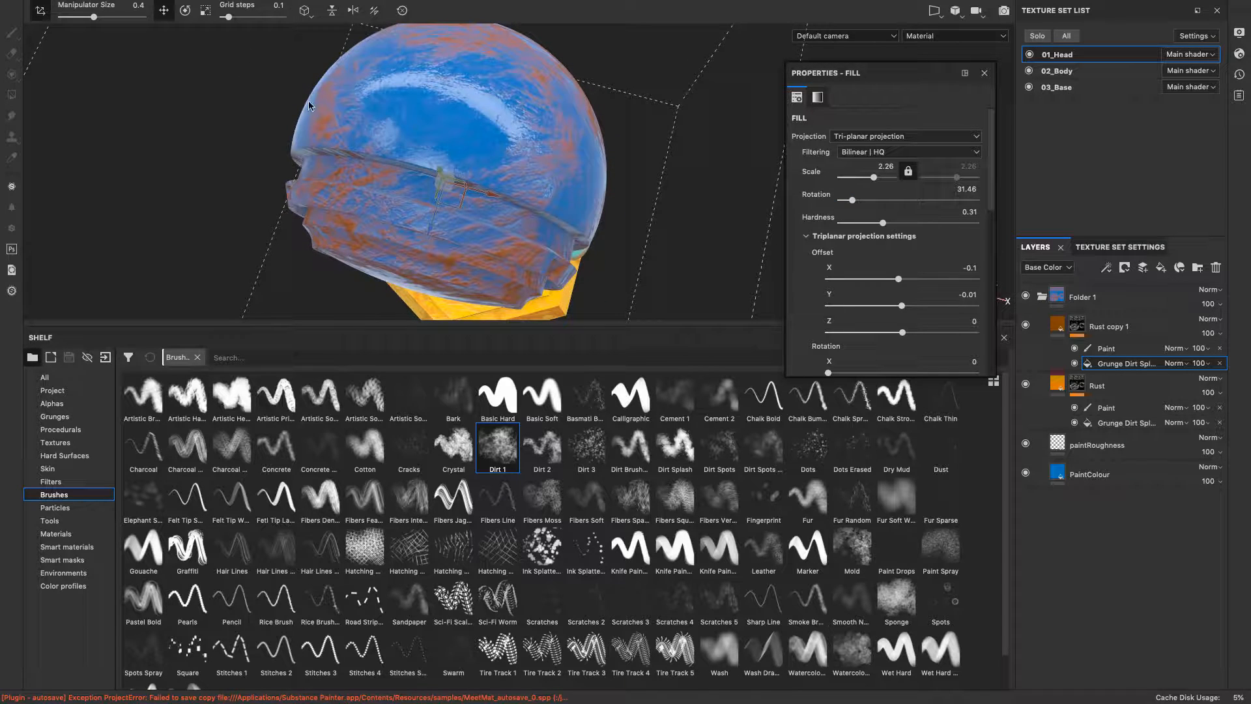
pyautogui.click(1093, 300)
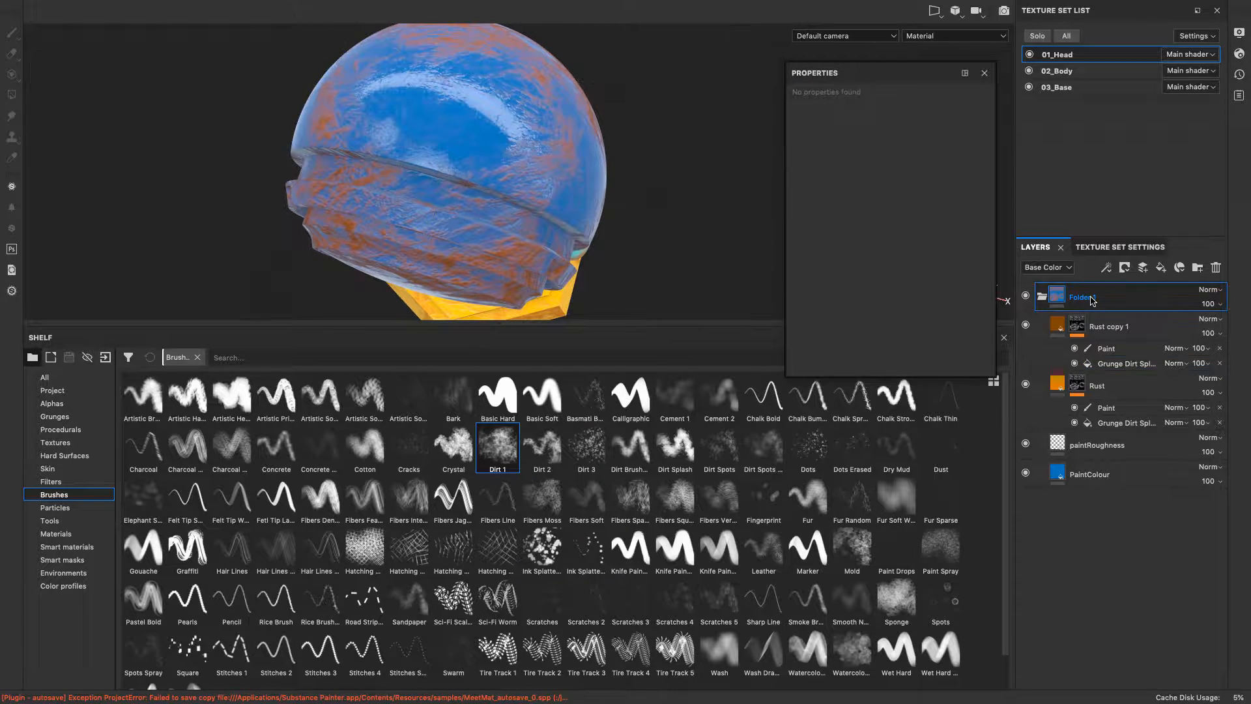
pyautogui.click(1025, 325)
# Step: Set the Height of the Rust fill layer to -0.0775 and inspect the head from several angles
pyautogui.click(1107, 388)
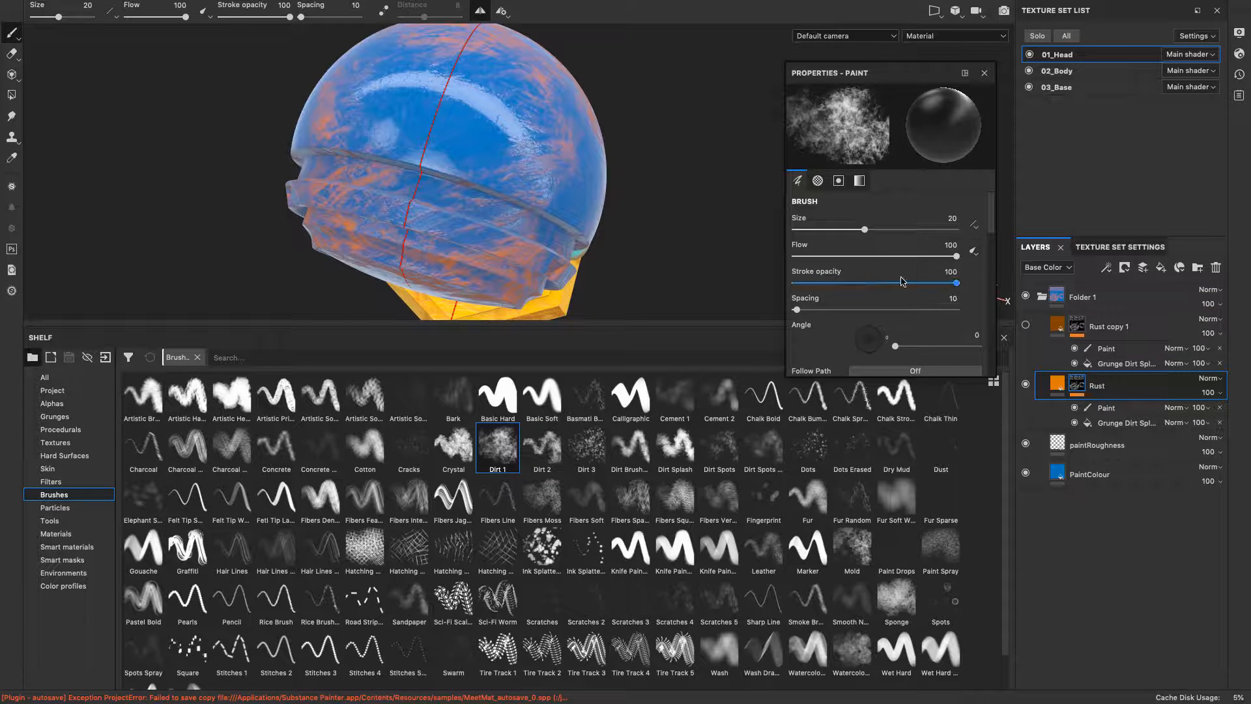
pyautogui.click(1058, 385)
pyautogui.scroll(-5, 945, 255)
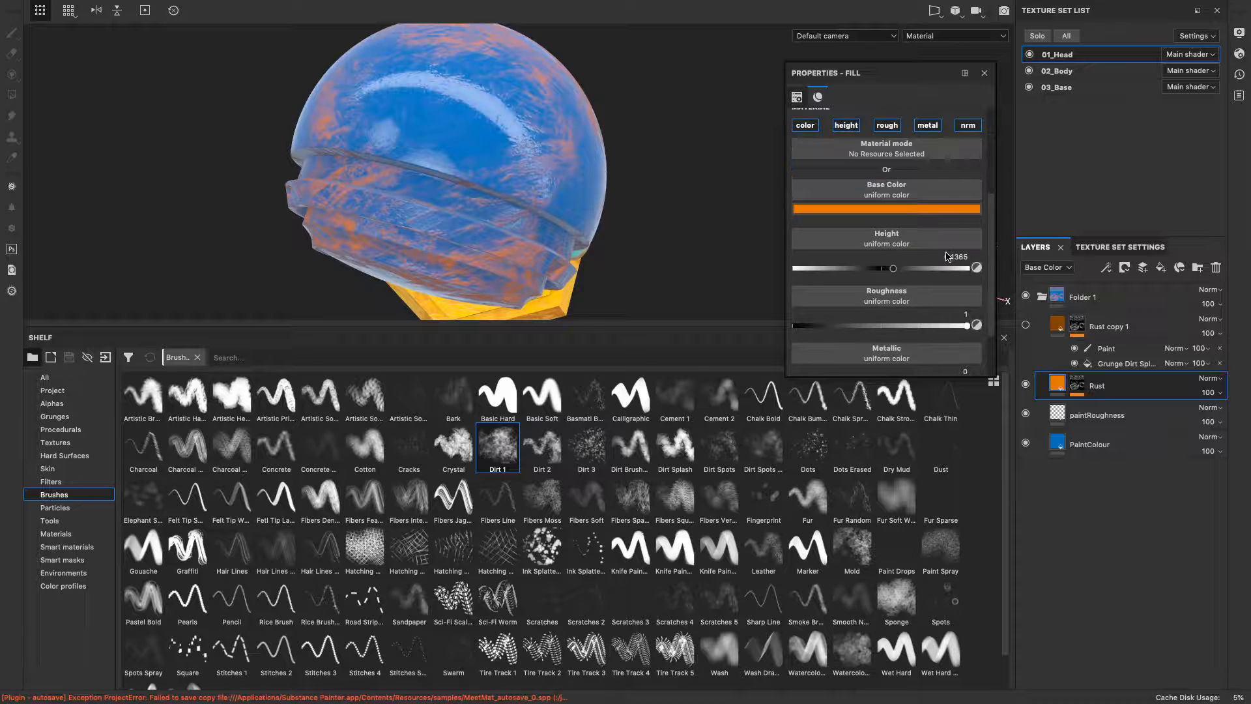
pyautogui.moveTo(892, 270); pyautogui.dragTo(874, 280)
pyautogui.keyDown('alt'); pyautogui.moveTo(652, 212); pyautogui.dragTo(405, 139); pyautogui.keyUp('alt')
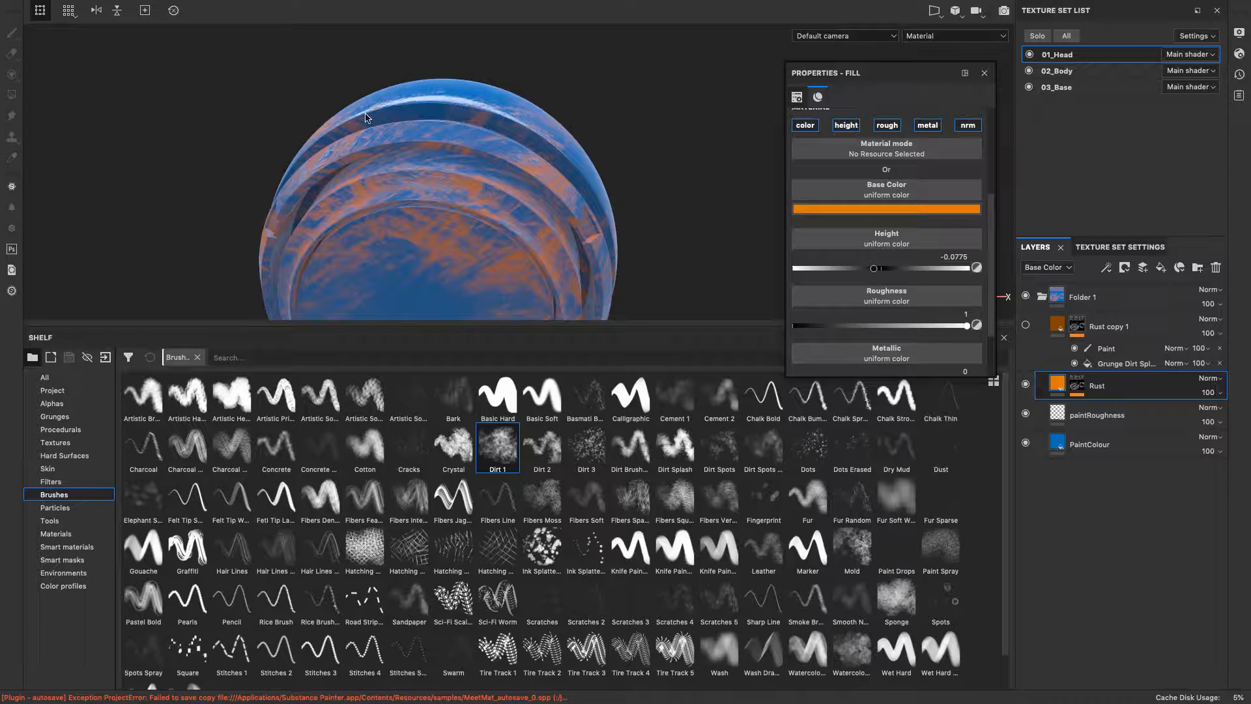
pyautogui.keyDown('alt'); pyautogui.moveTo(647, 108); pyautogui.dragTo(605, 159); pyautogui.keyUp('alt')
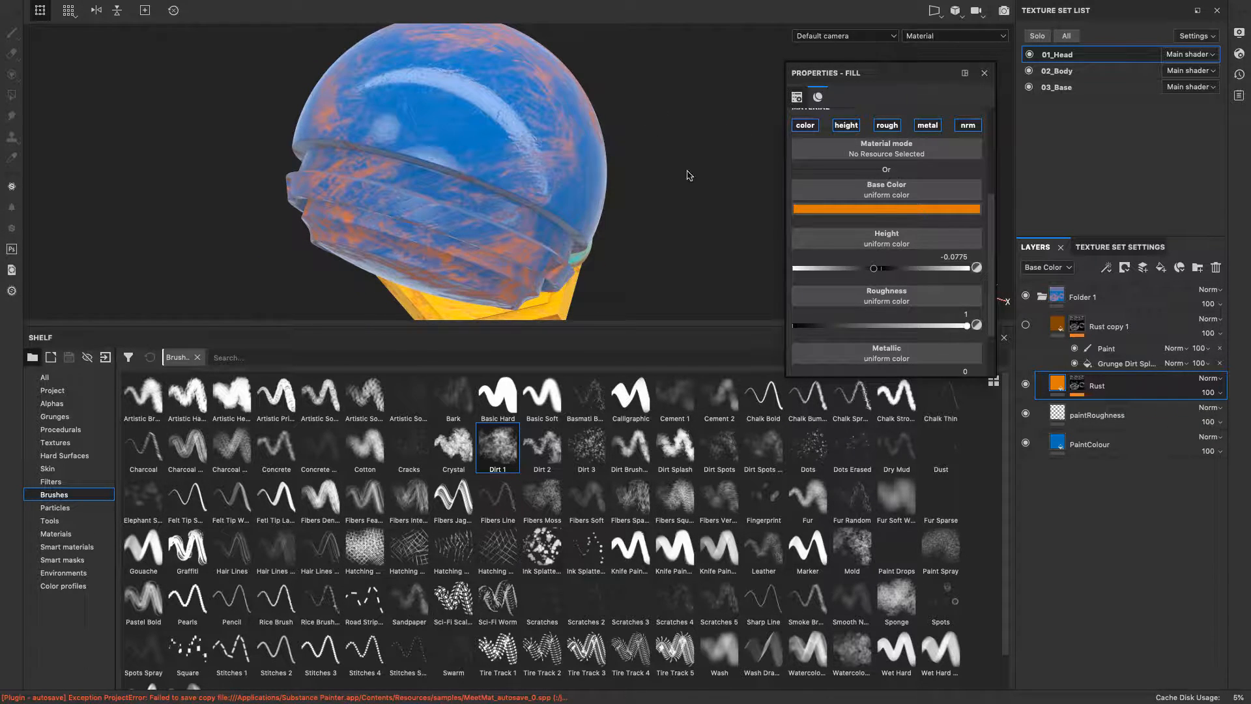
pyautogui.keyDown('alt'); pyautogui.moveTo(689, 176); pyautogui.dragTo(400, 88); pyautogui.keyUp('alt')
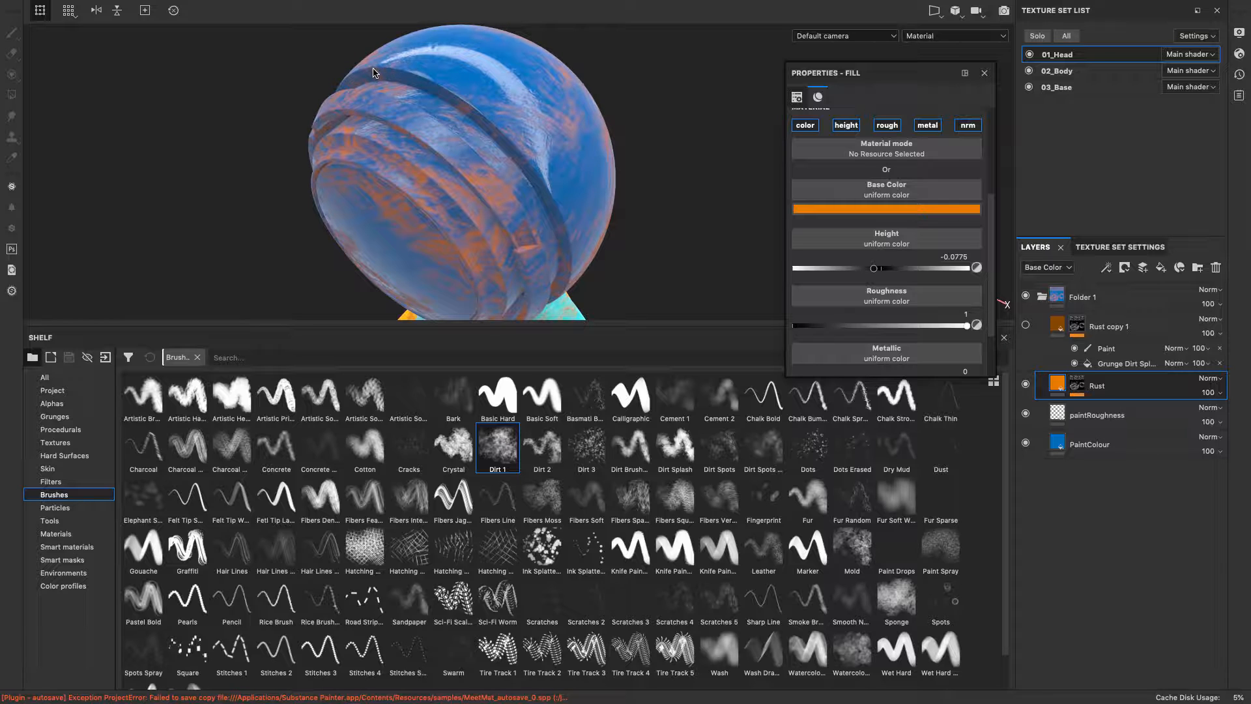
# Step: Enlarge the viewport above the shelf and show the 3D and 2D views side by side
pyautogui.keyDown('alt'); pyautogui.moveTo(696, 198); pyautogui.dragTo(587, 501); pyautogui.keyUp('alt')
pyautogui.keyDown('alt'); pyautogui.moveTo(691, 443); pyautogui.dragTo(619, 378); pyautogui.keyUp('alt')
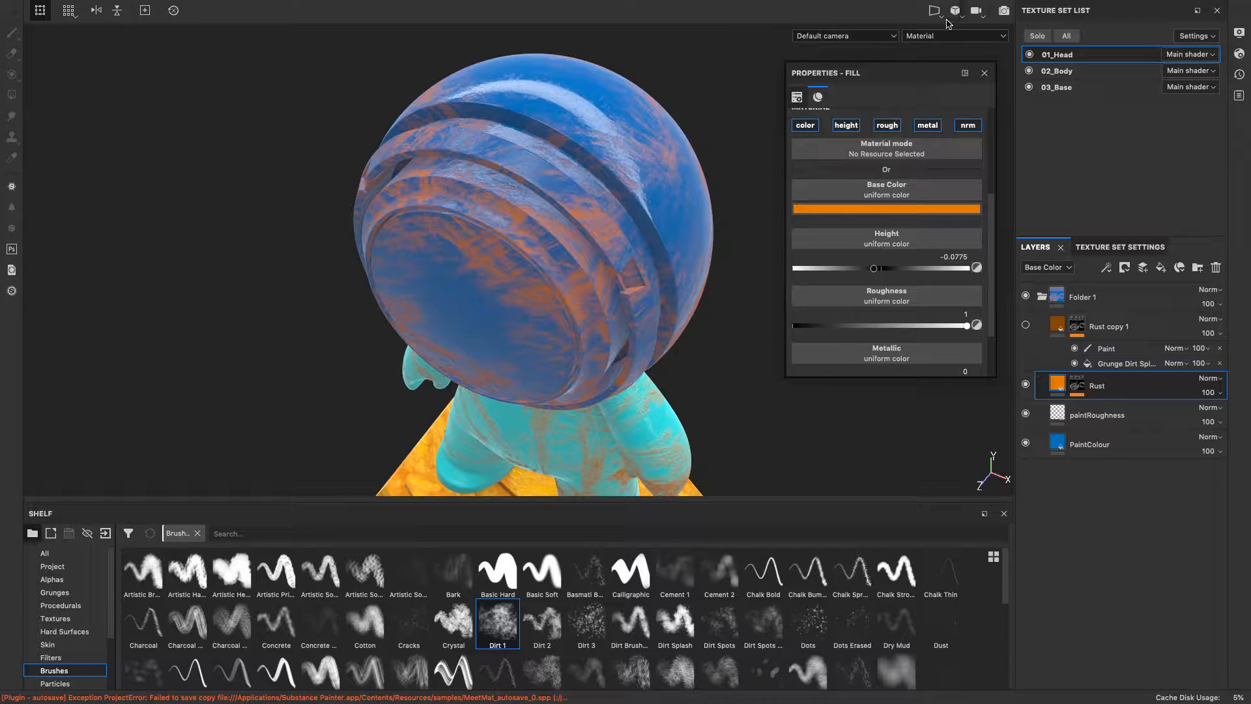
pyautogui.moveTo(887, 79); pyautogui.dragTo(164, 96)
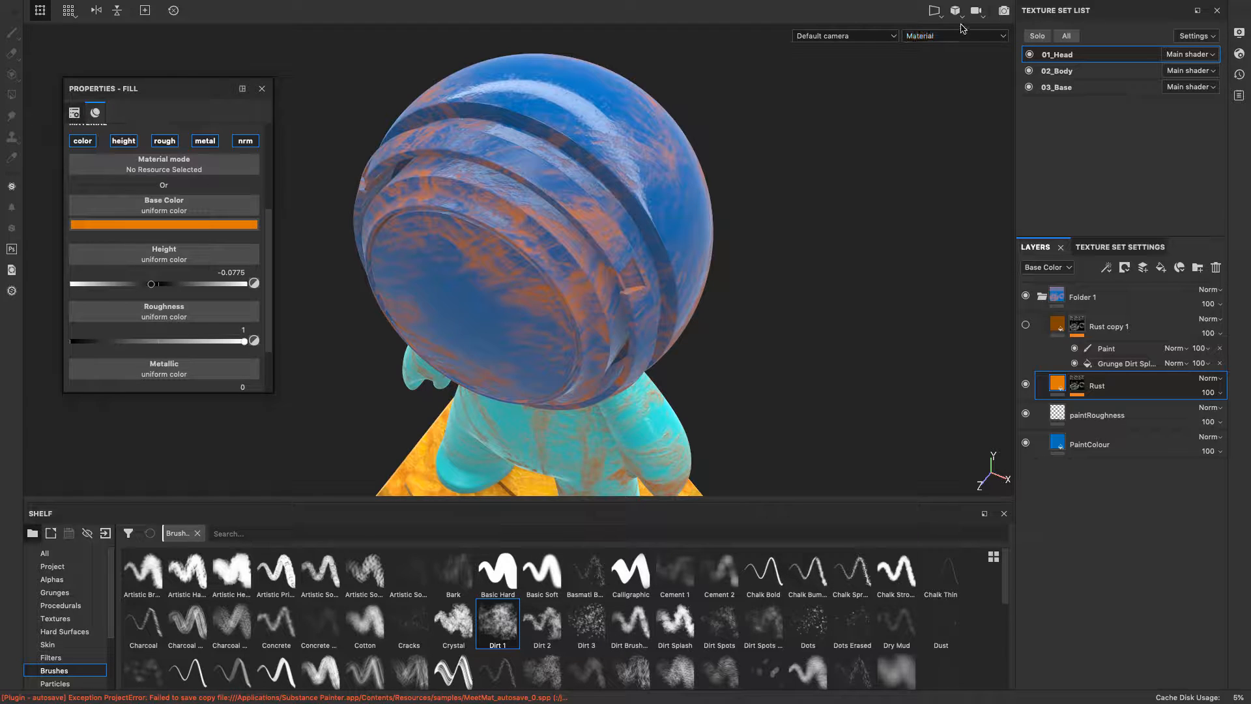
pyautogui.click(937, 12)
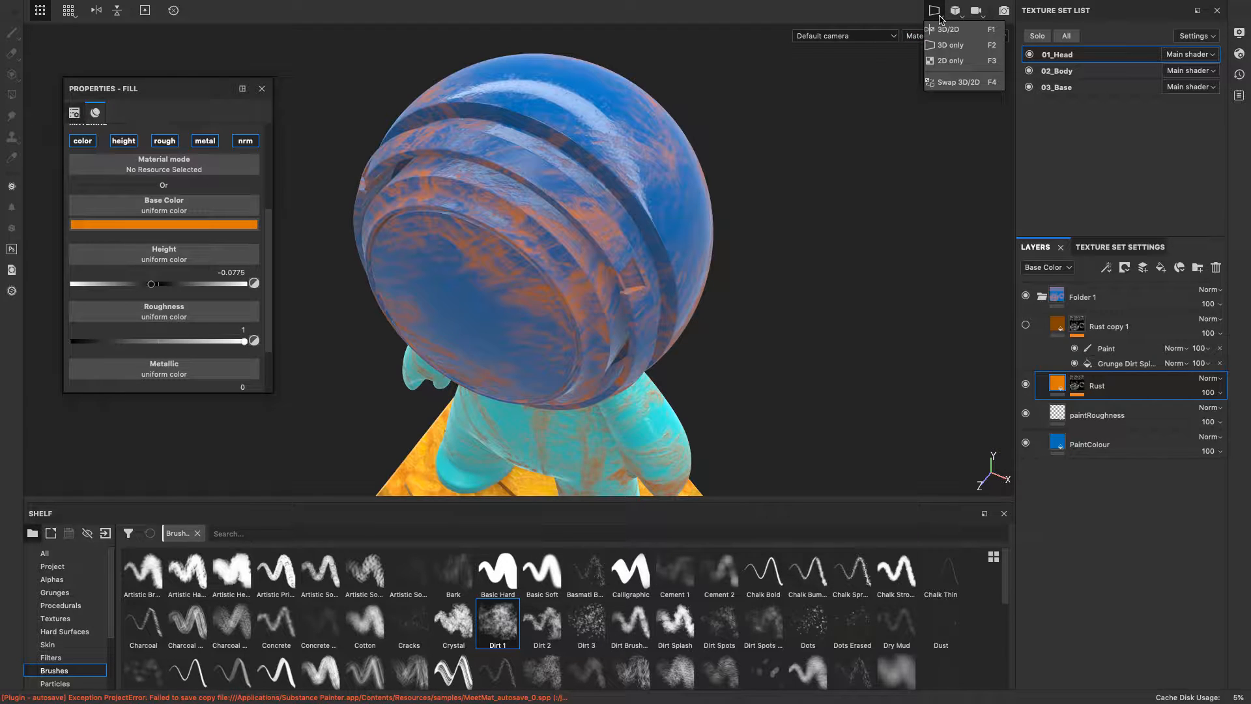
pyautogui.click(969, 33)
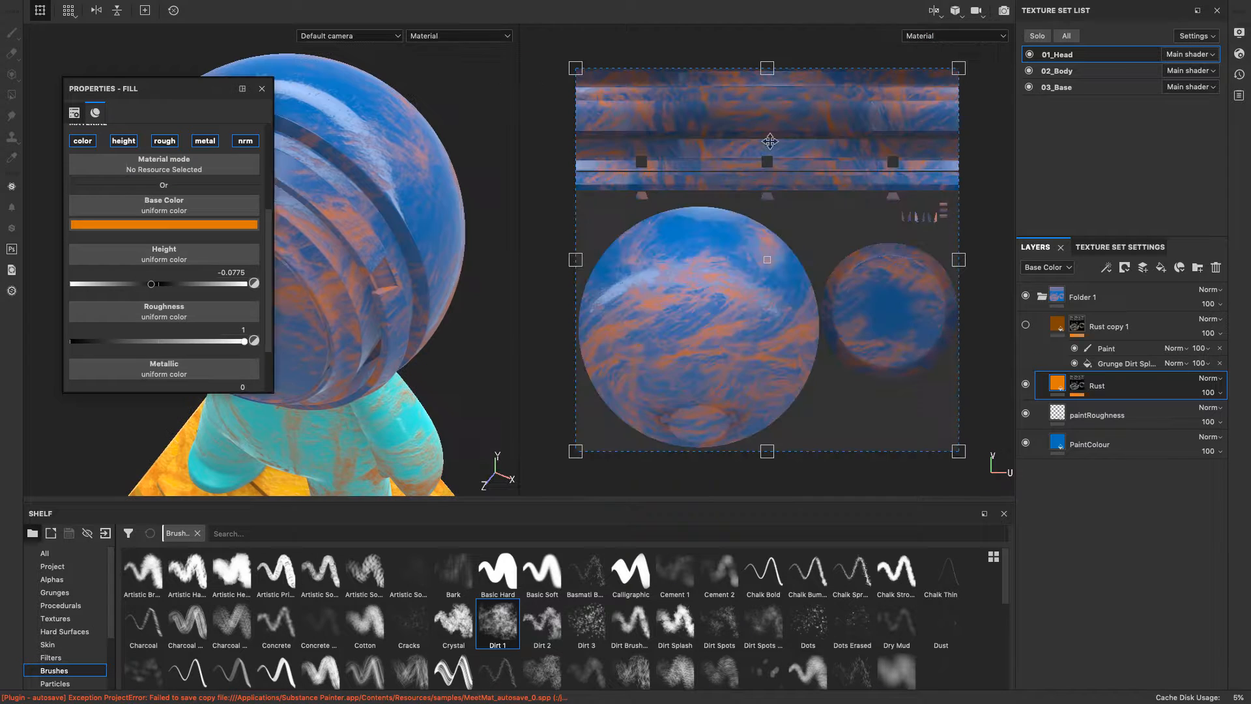
# Step: Dock the floating fill properties below the layer stack so both views are unobstructed
pyautogui.keyDown('alt'); pyautogui.moveTo(503, 163); pyautogui.dragTo(487, 173); pyautogui.keyUp('alt')
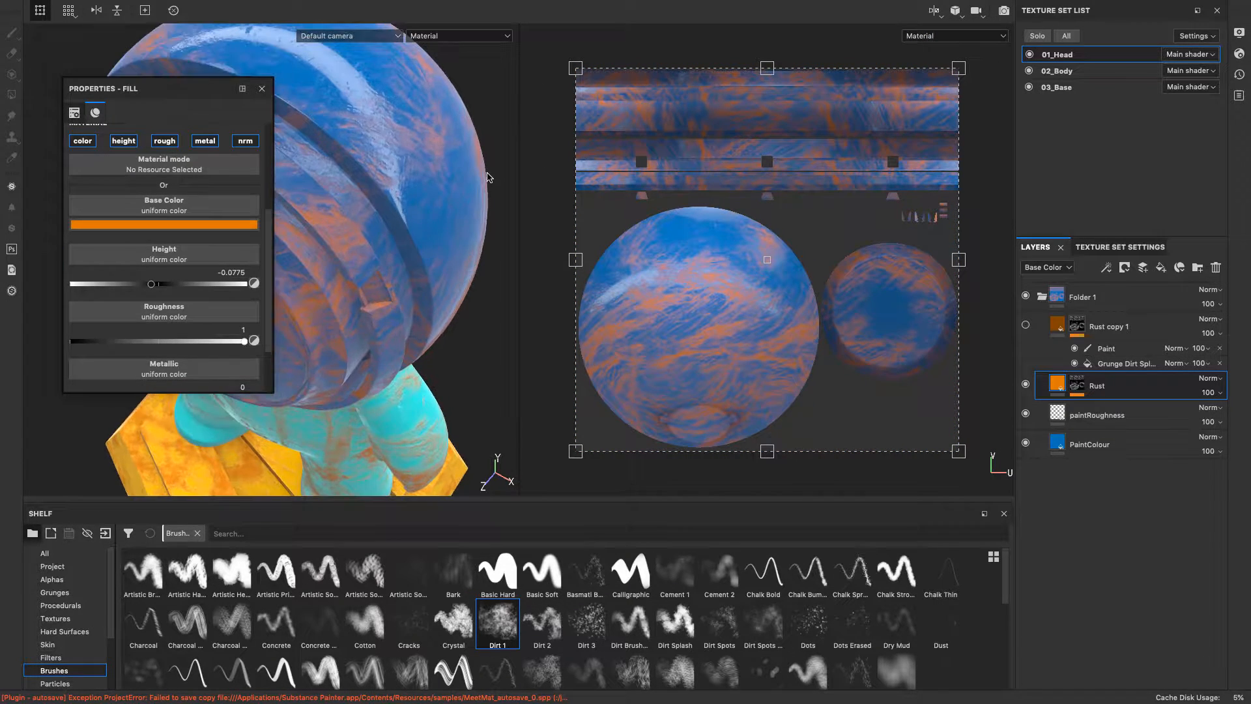
pyautogui.moveTo(111, 94); pyautogui.dragTo(1144, 645)
pyautogui.scroll(-1, 631, 273)
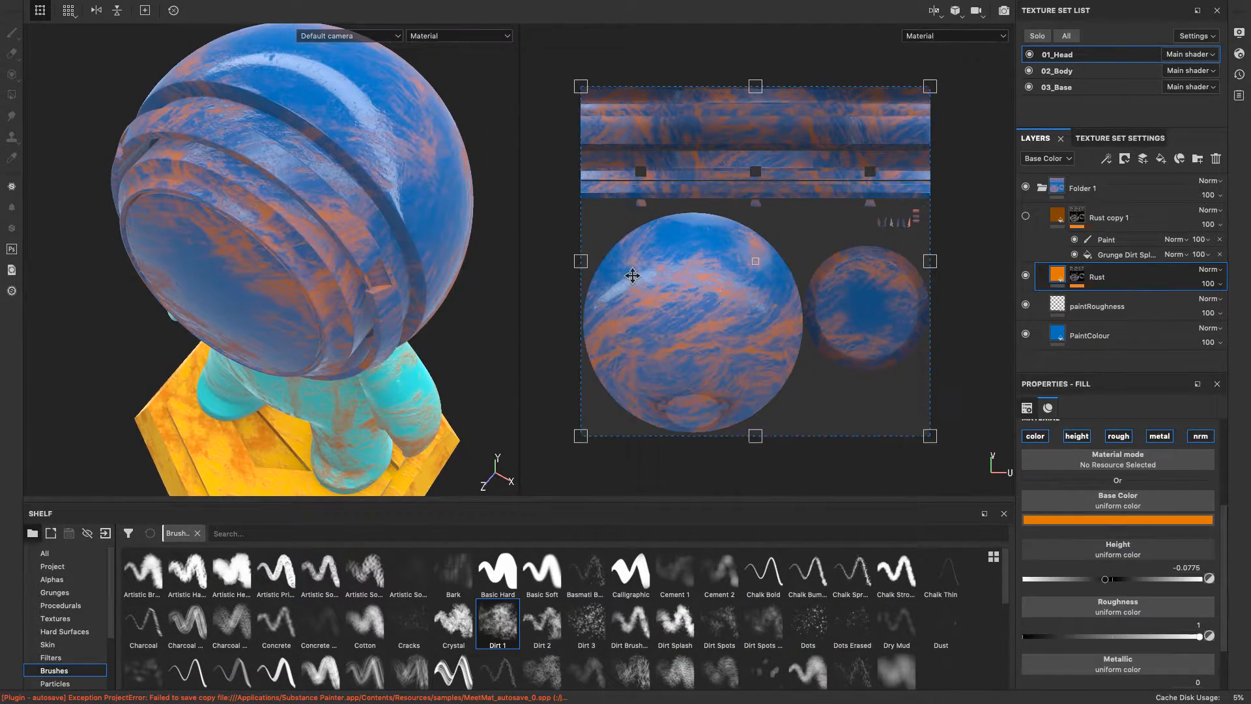
pyautogui.scroll(2, 459, 288)
pyautogui.keyDown('alt'); pyautogui.moveTo(470, 300); pyautogui.dragTo(454, 319); pyautogui.keyUp('alt')
pyautogui.scroll(-1, 454, 319)
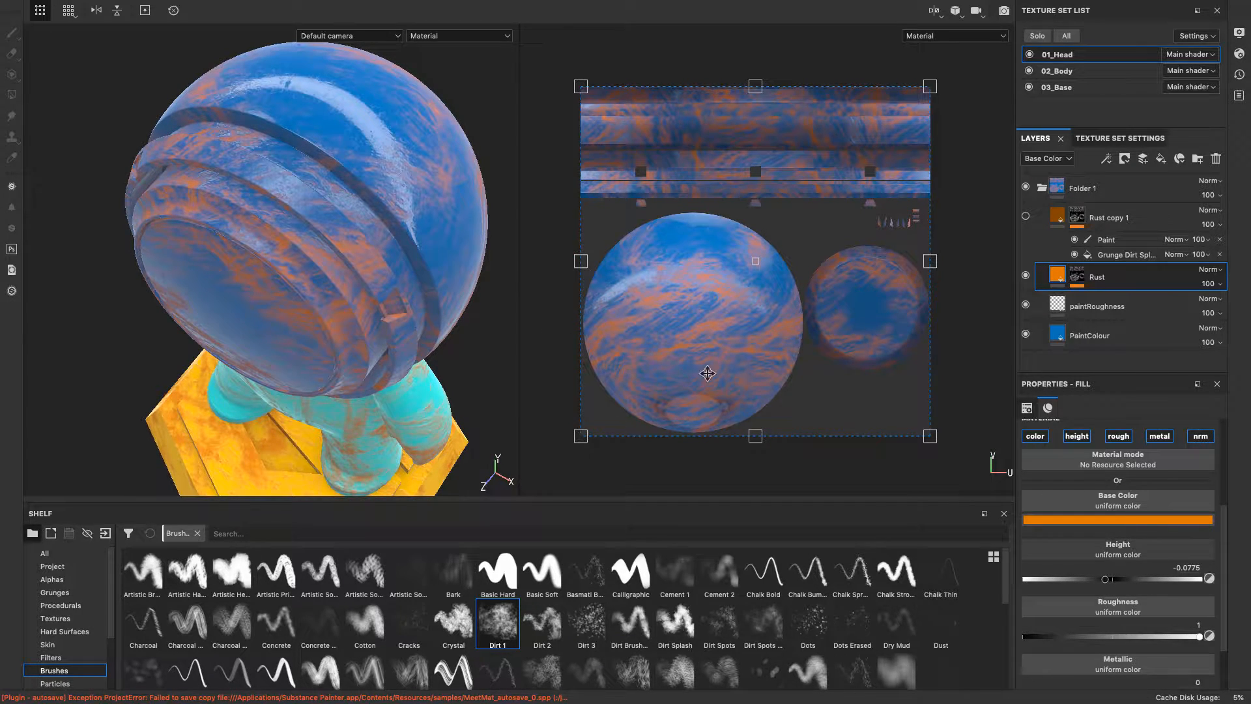
pyautogui.keyDown('alt'); pyautogui.moveTo(463, 352); pyautogui.dragTo(497, 318); pyautogui.keyUp('alt')
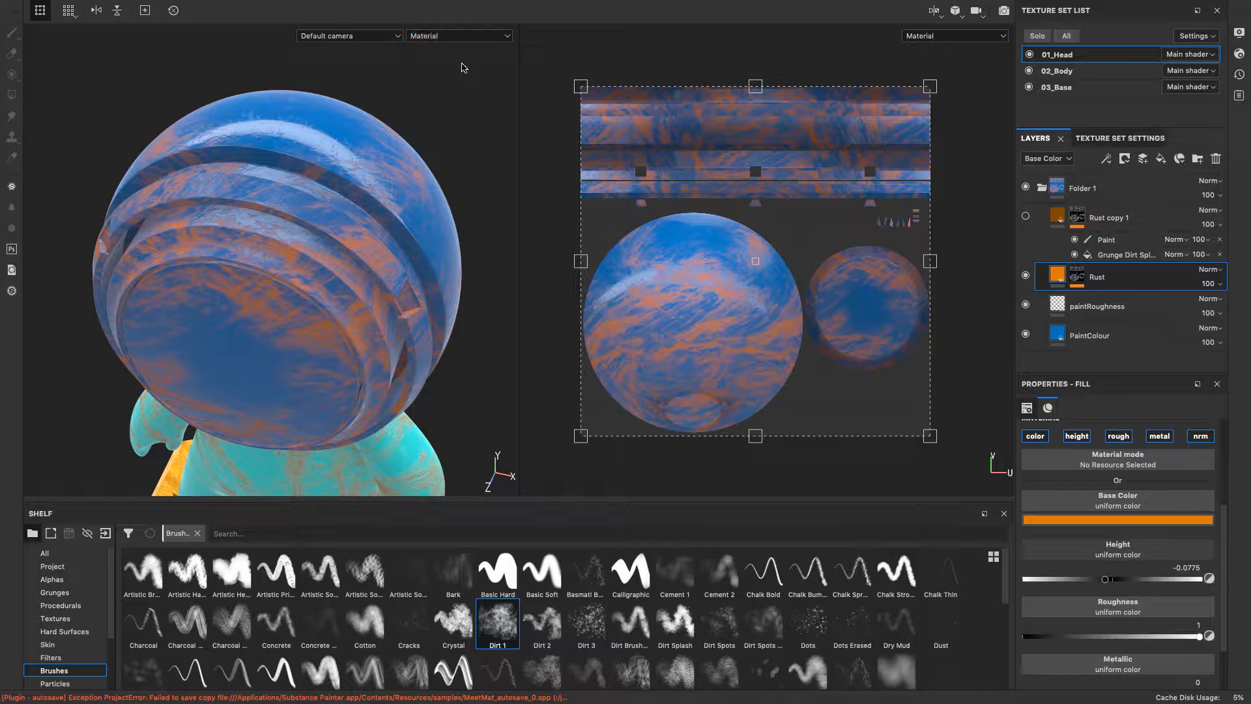
# Step: Display the Base Color channel on its own, followed by the Metallic channel
pyautogui.click(505, 39)
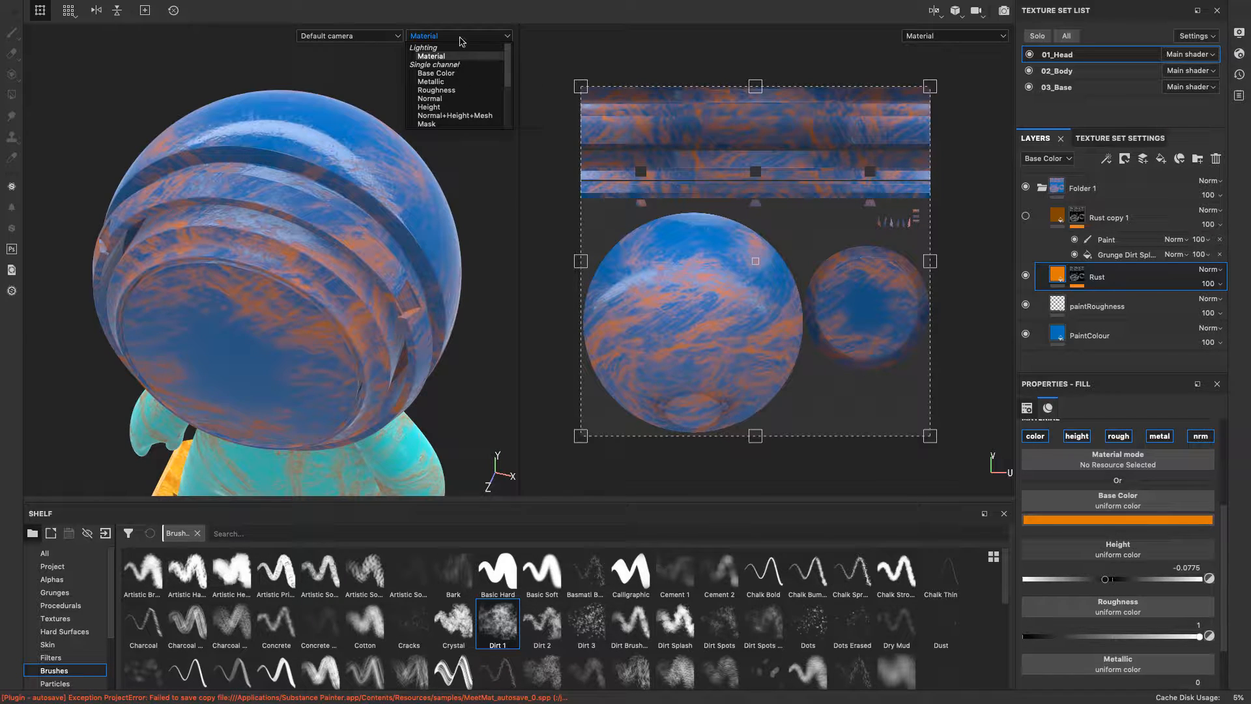
pyautogui.click(449, 74)
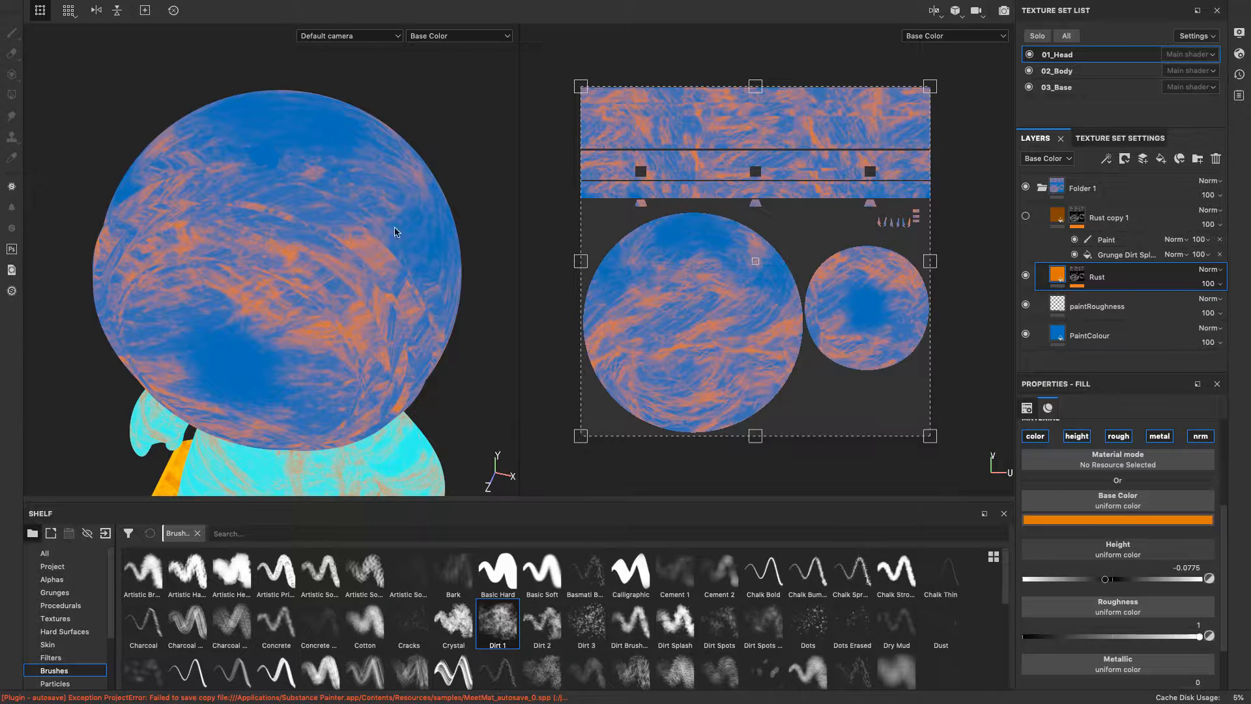
pyautogui.click(484, 37)
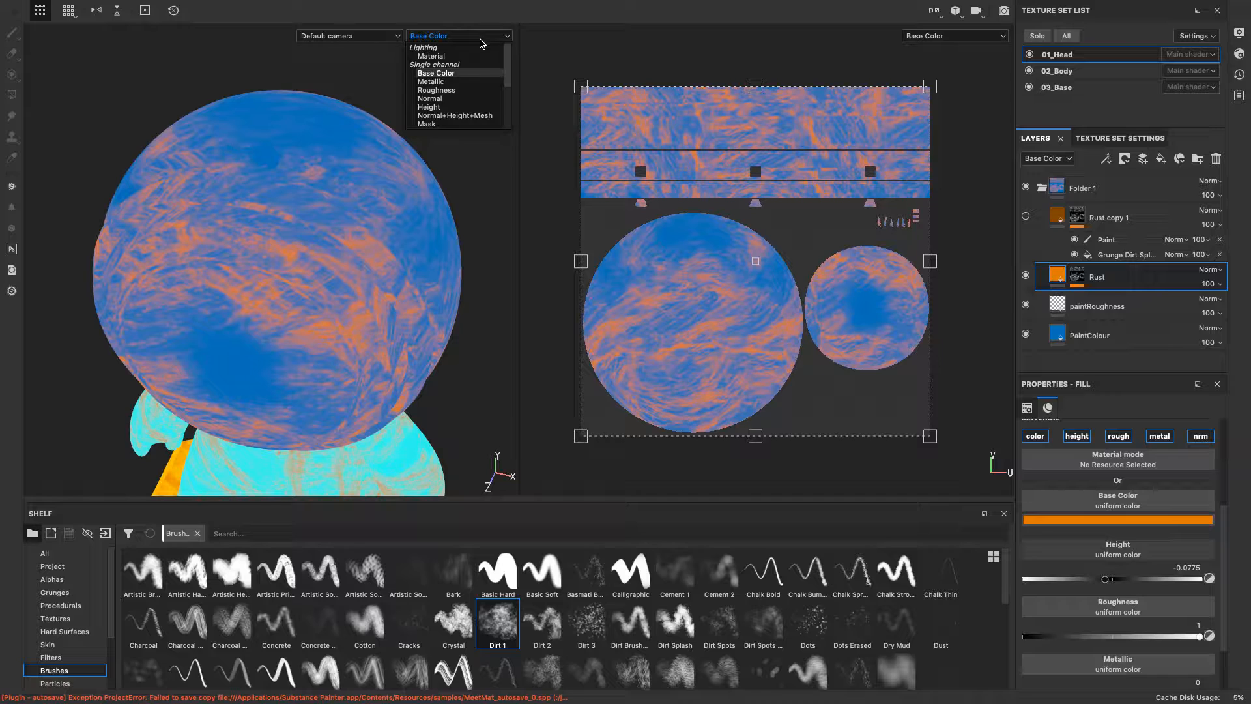
pyautogui.click(431, 82)
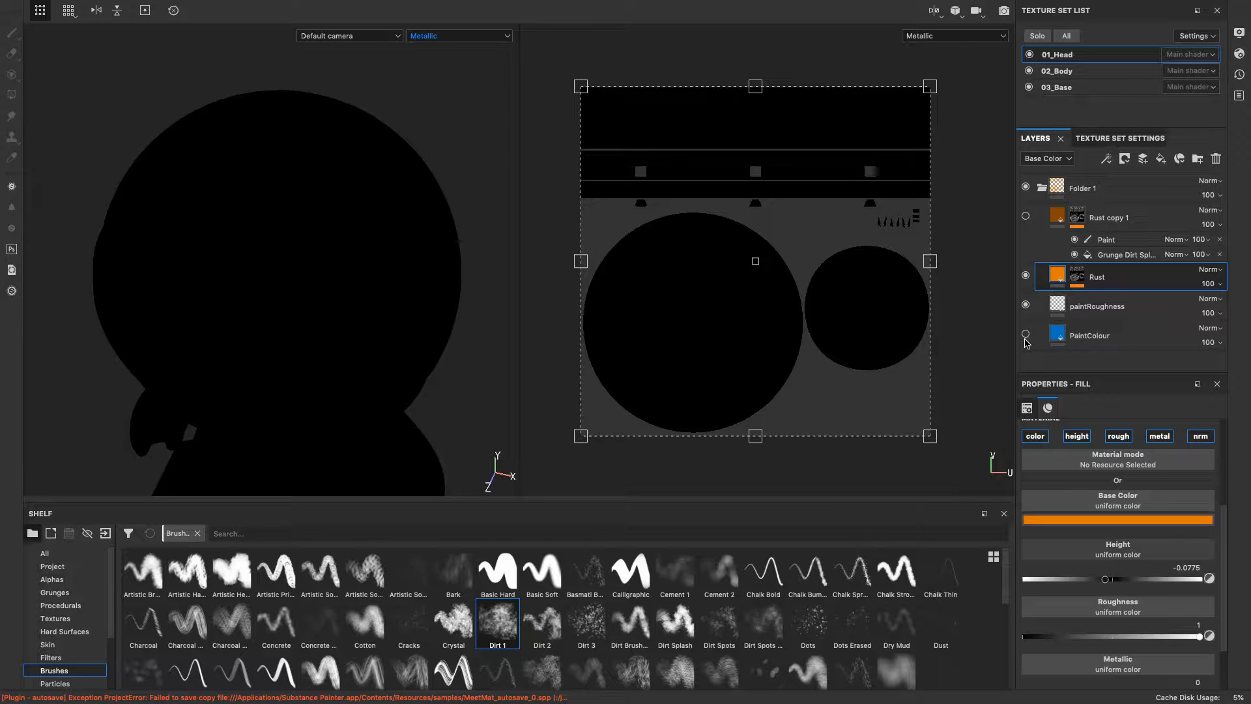
# Step: Toggle the PaintColour, Rust and Folder 1 visibility to check the Metallic channel, leaving every layer visible, including Rust copy 1
pyautogui.click(1026, 335)
pyautogui.click(1026, 276)
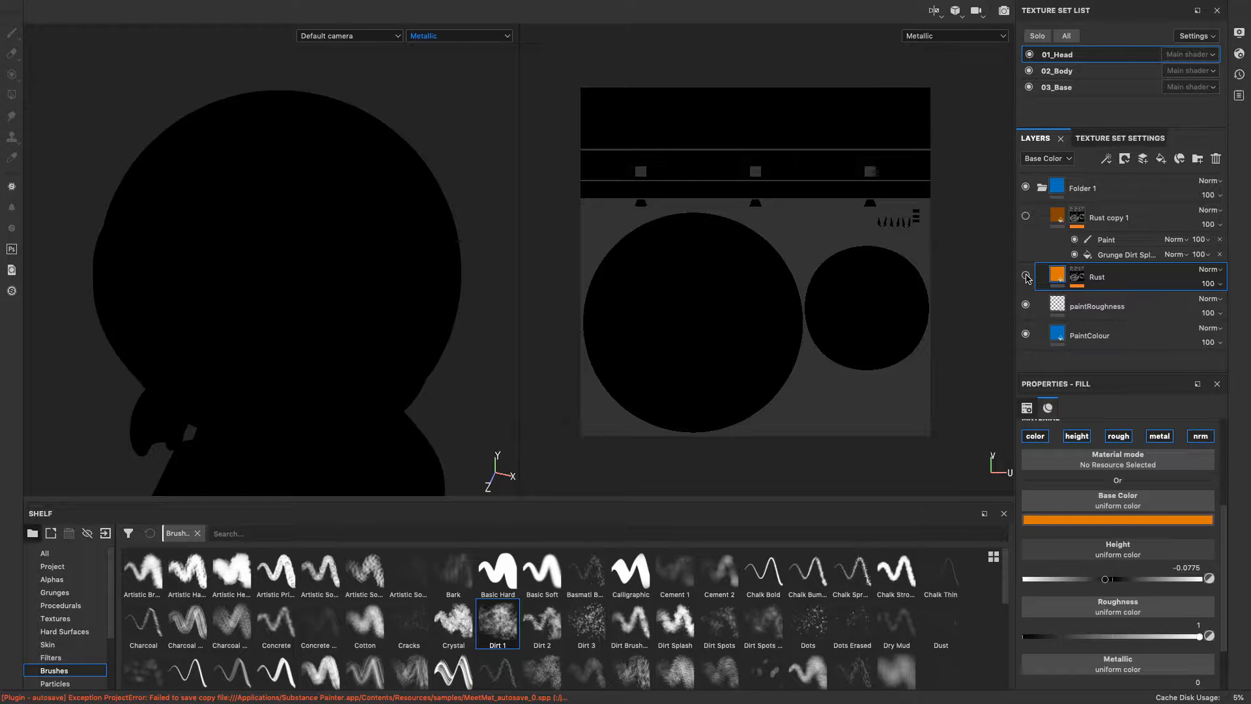
pyautogui.click(1026, 188)
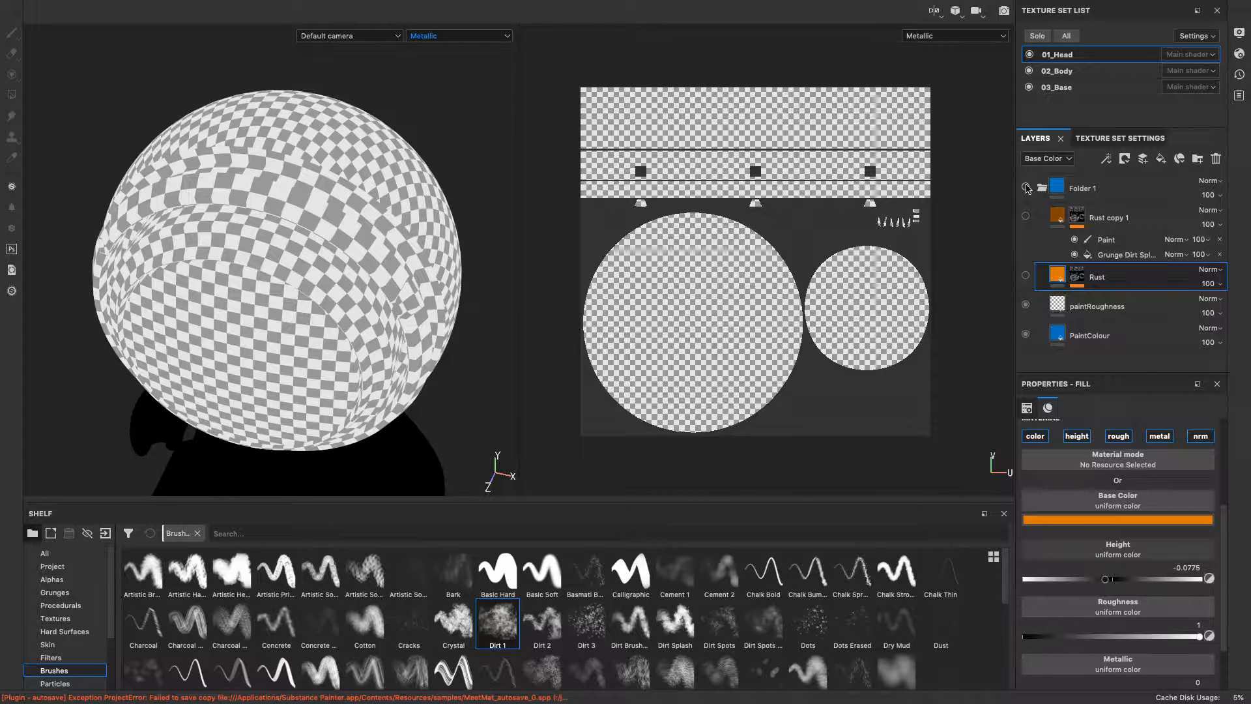
pyautogui.click(1025, 188)
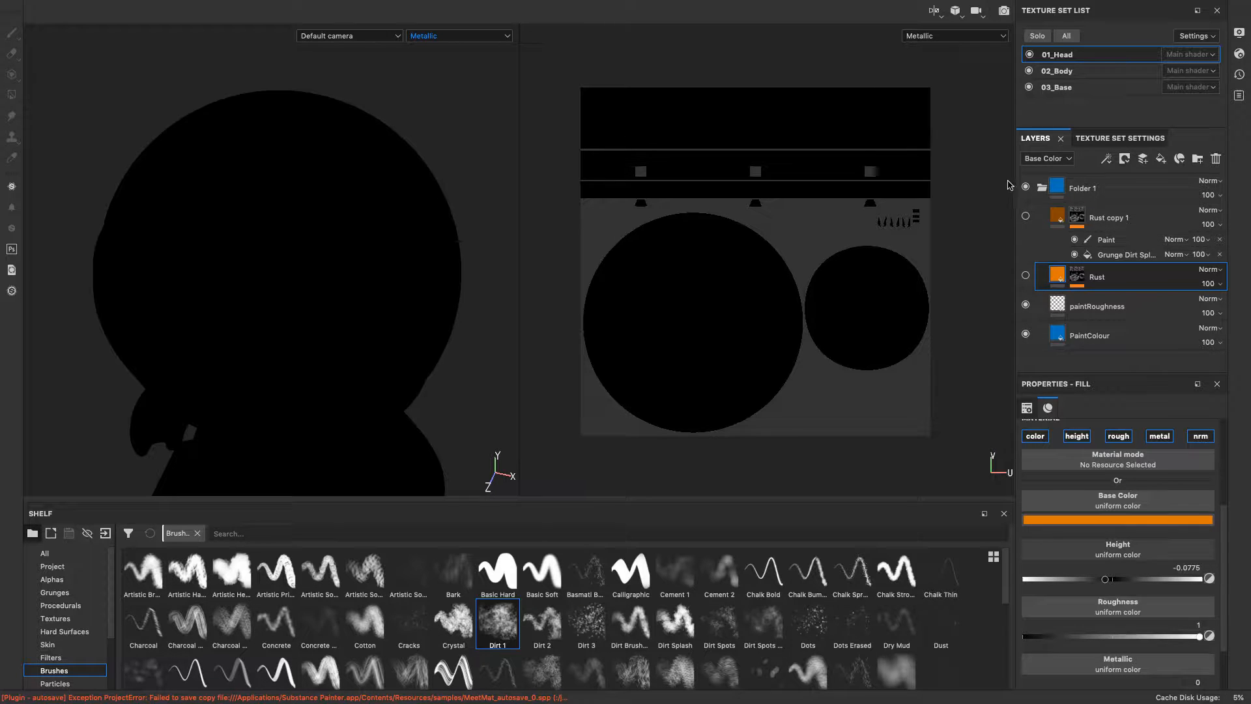
pyautogui.click(1026, 216)
pyautogui.click(1026, 274)
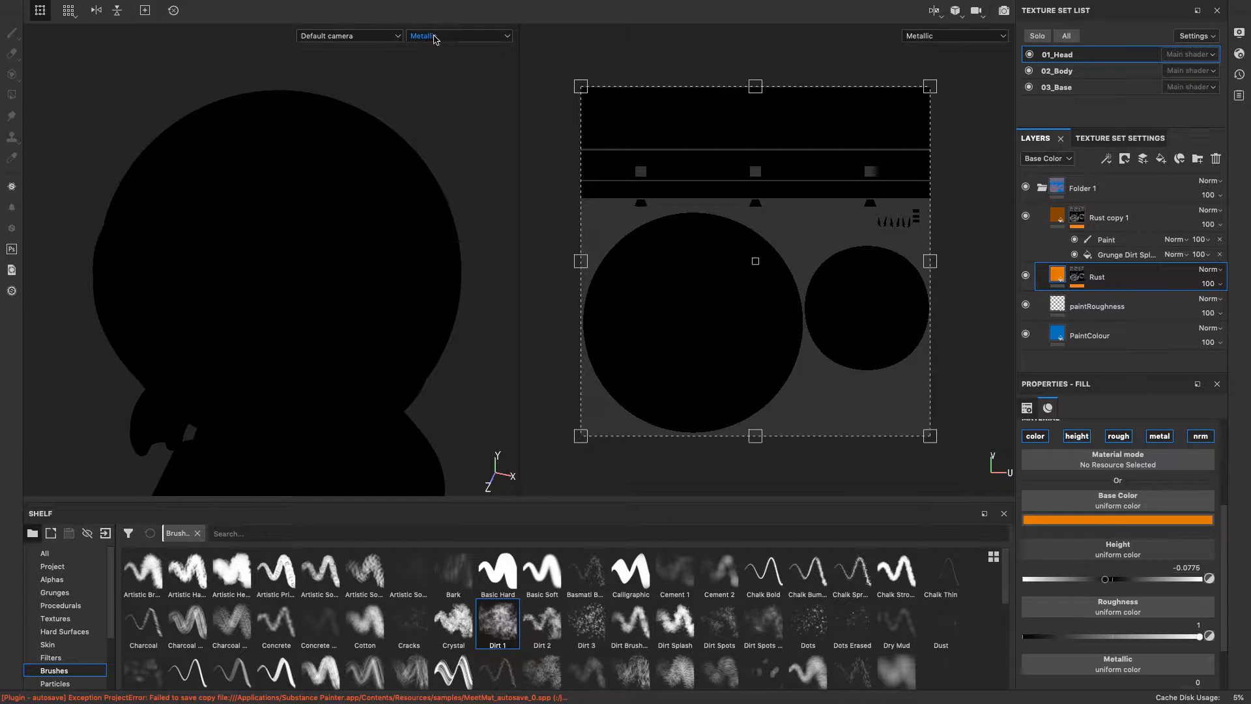
# Step: Examine the Roughness, Normal and Height channels of the model one after another
pyautogui.click(429, 36)
pyautogui.click(455, 90)
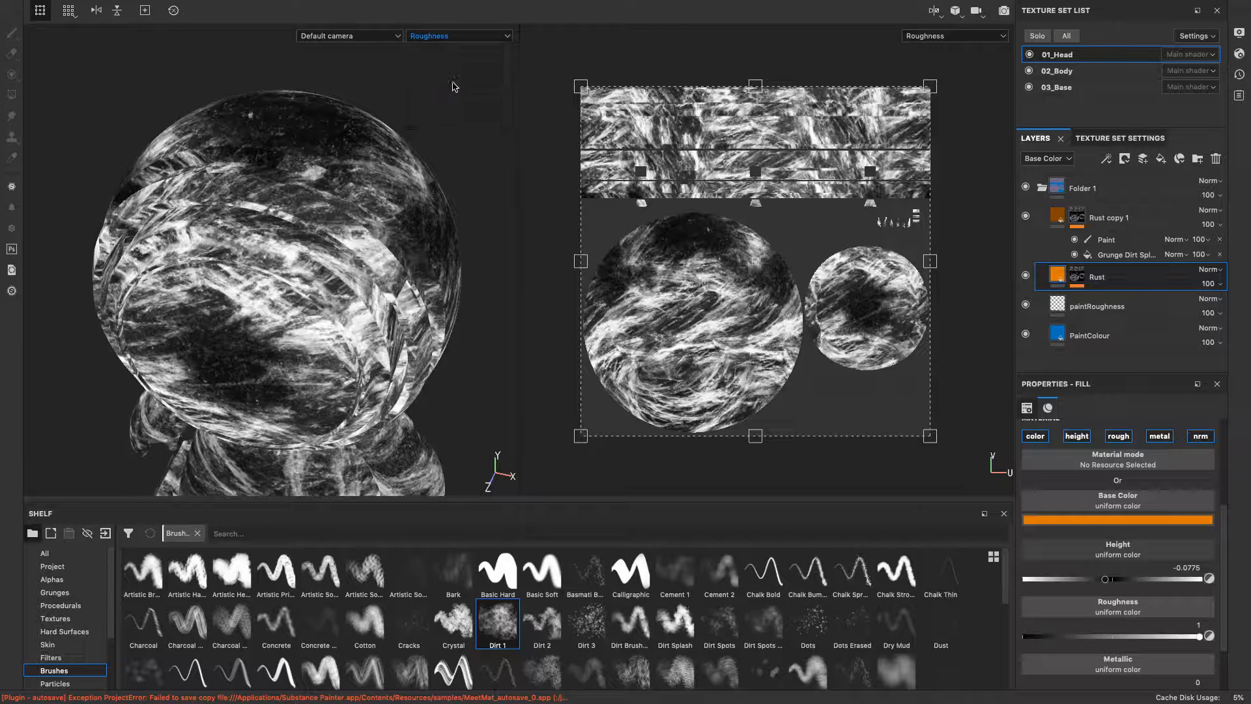
pyautogui.click(460, 39)
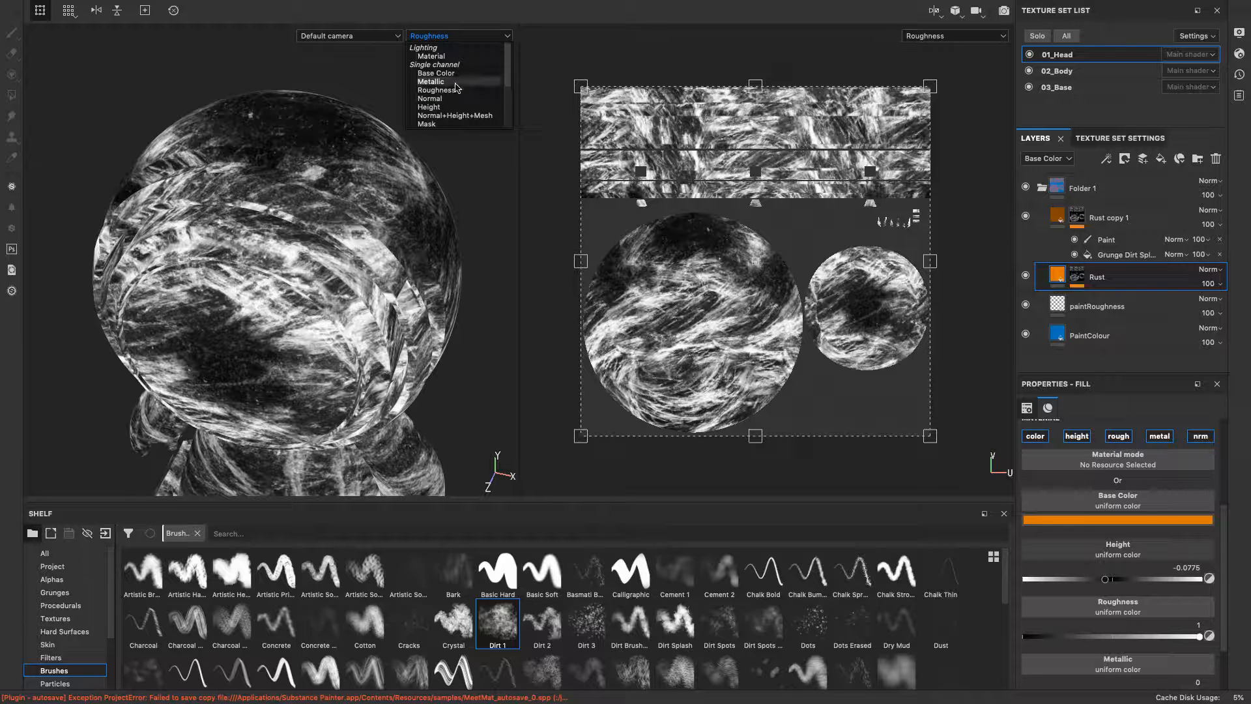
pyautogui.click(430, 99)
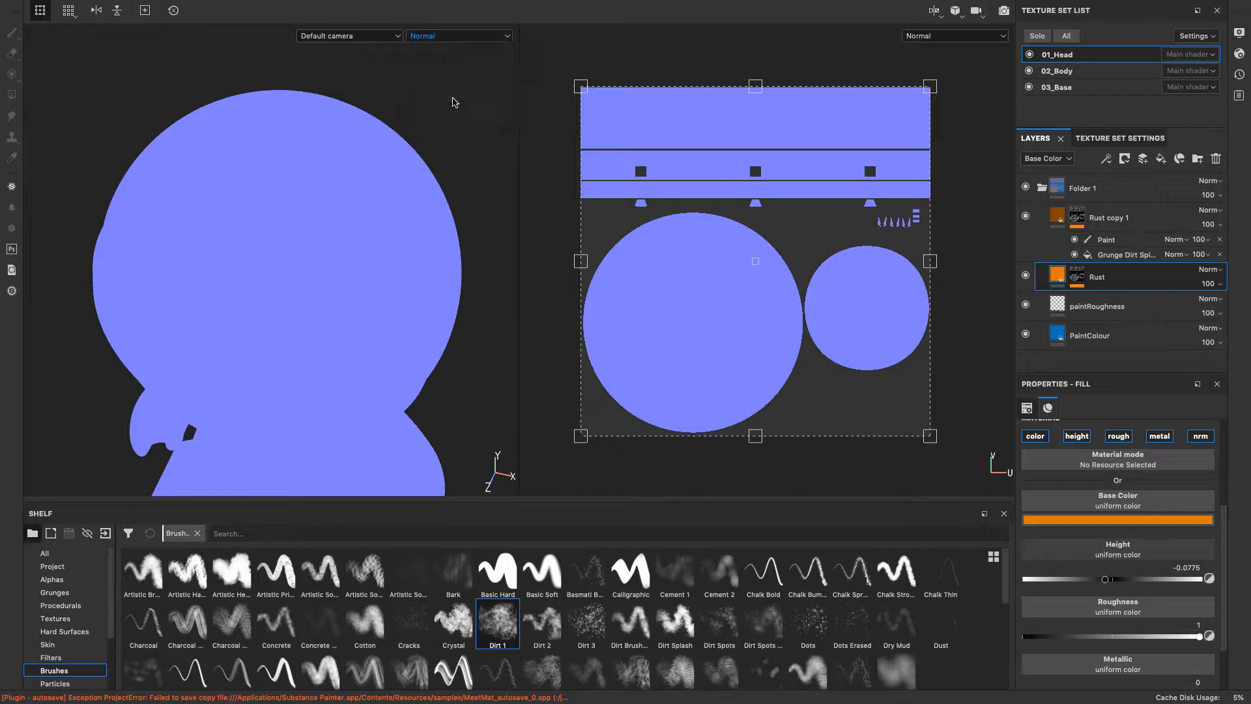
pyautogui.click(457, 40)
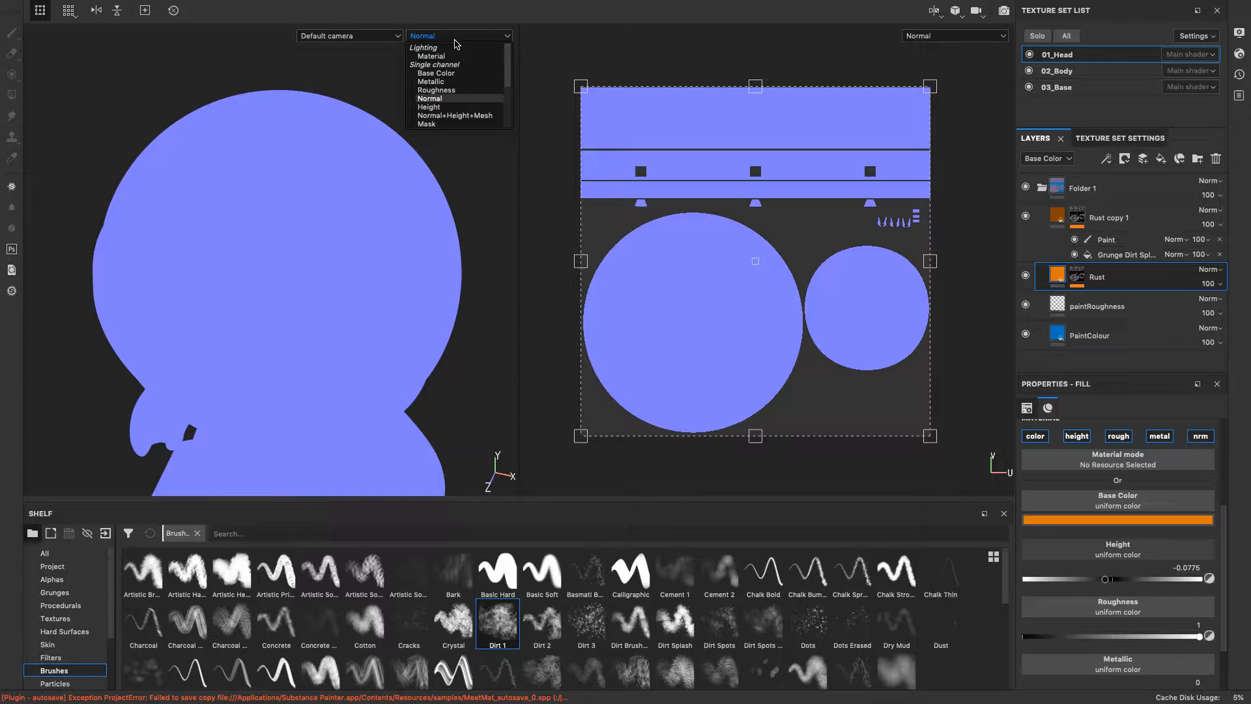
pyautogui.click(448, 108)
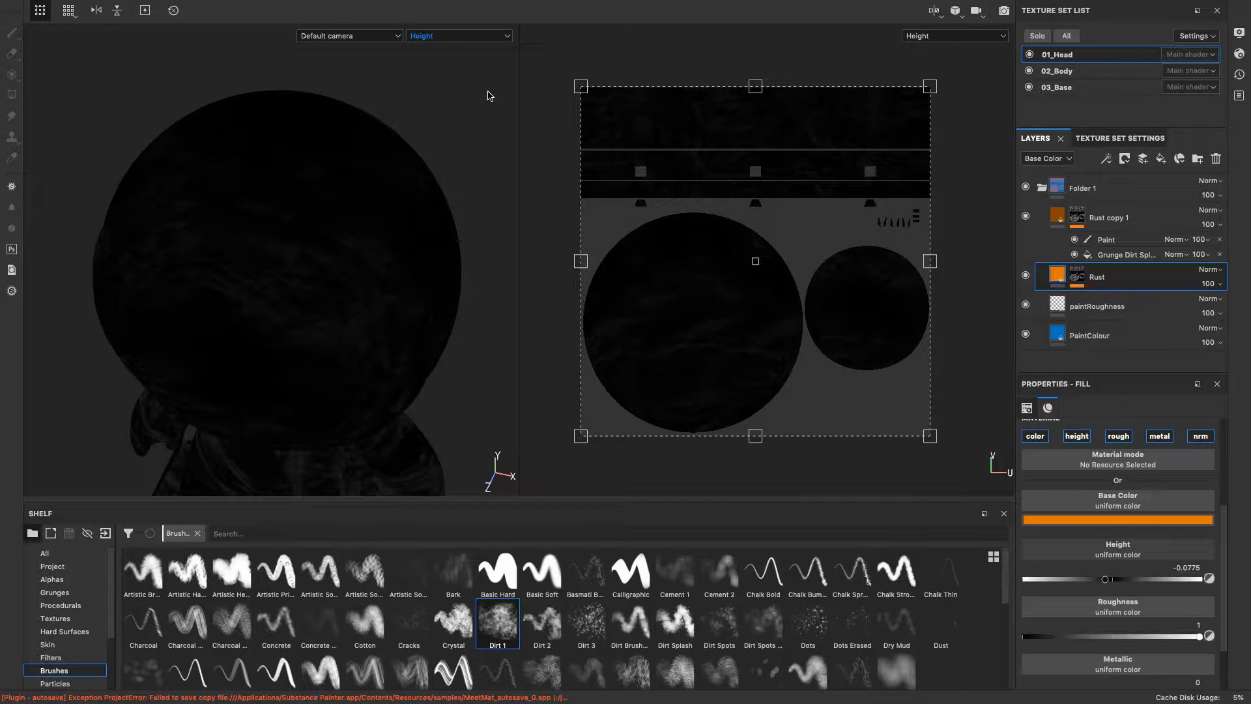
pyautogui.click(484, 41)
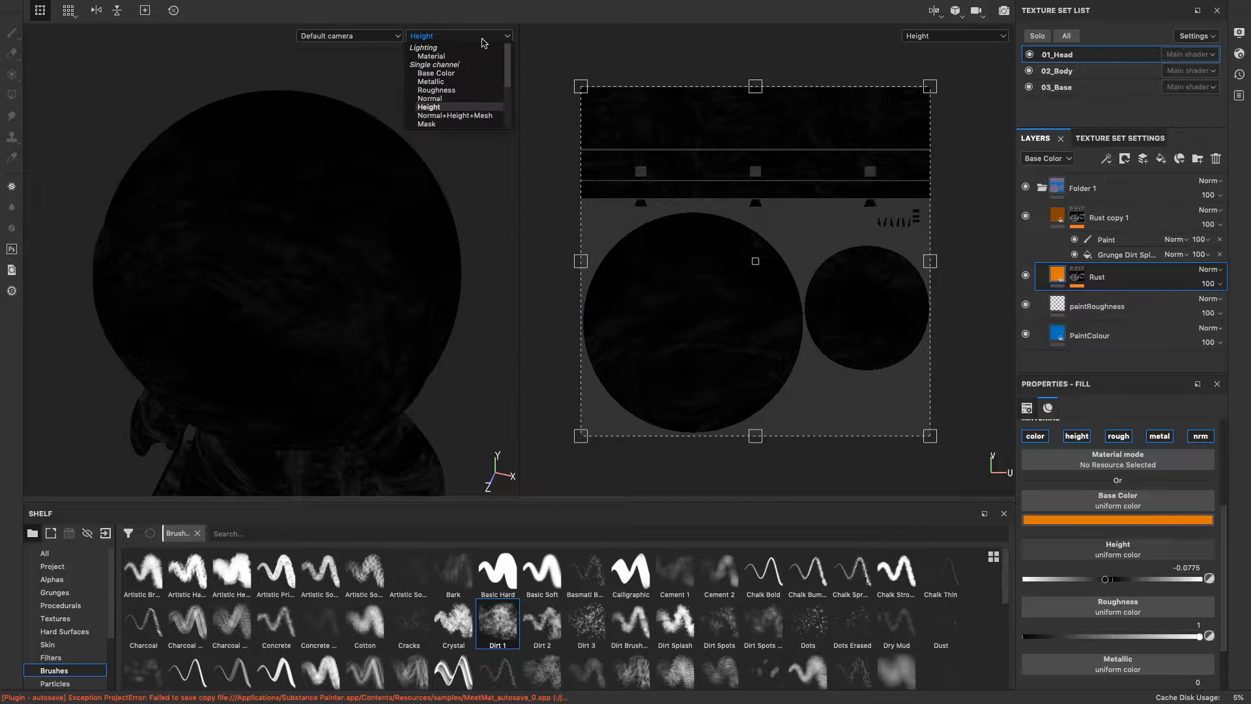
pyautogui.click(460, 112)
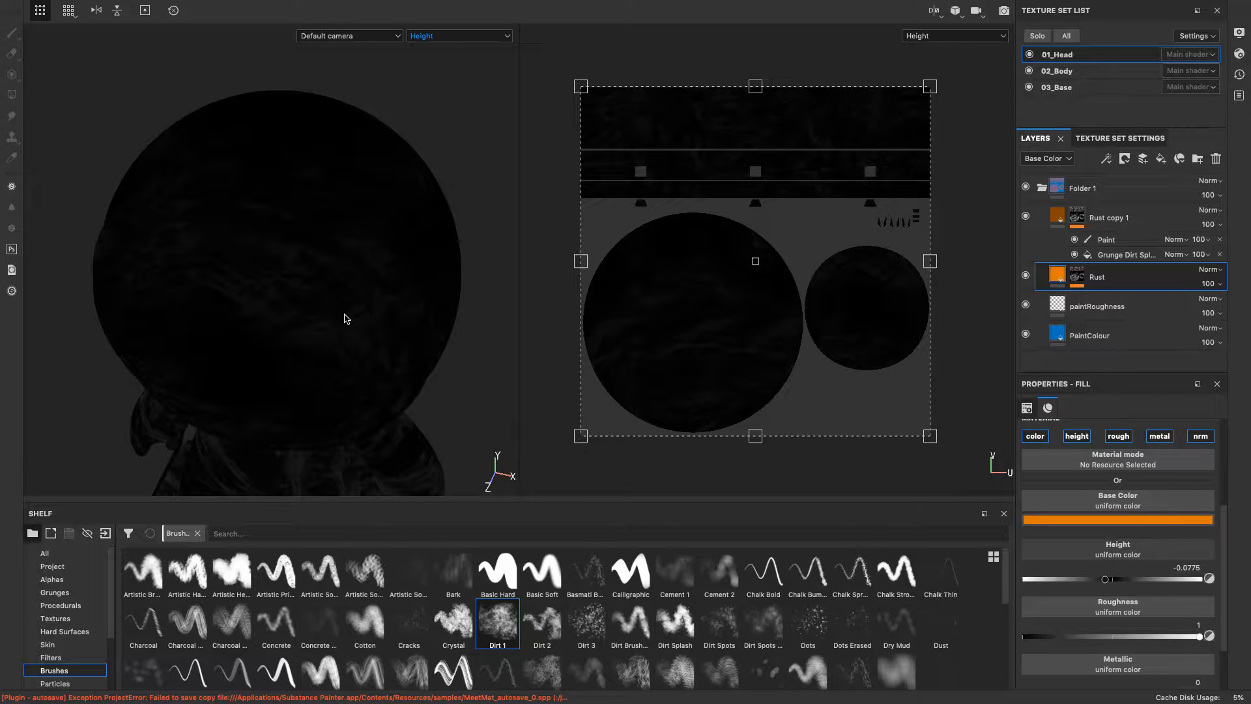
# Step: Display the Mask of the Rust layer in both the 3D and 2D views
pyautogui.click(474, 38)
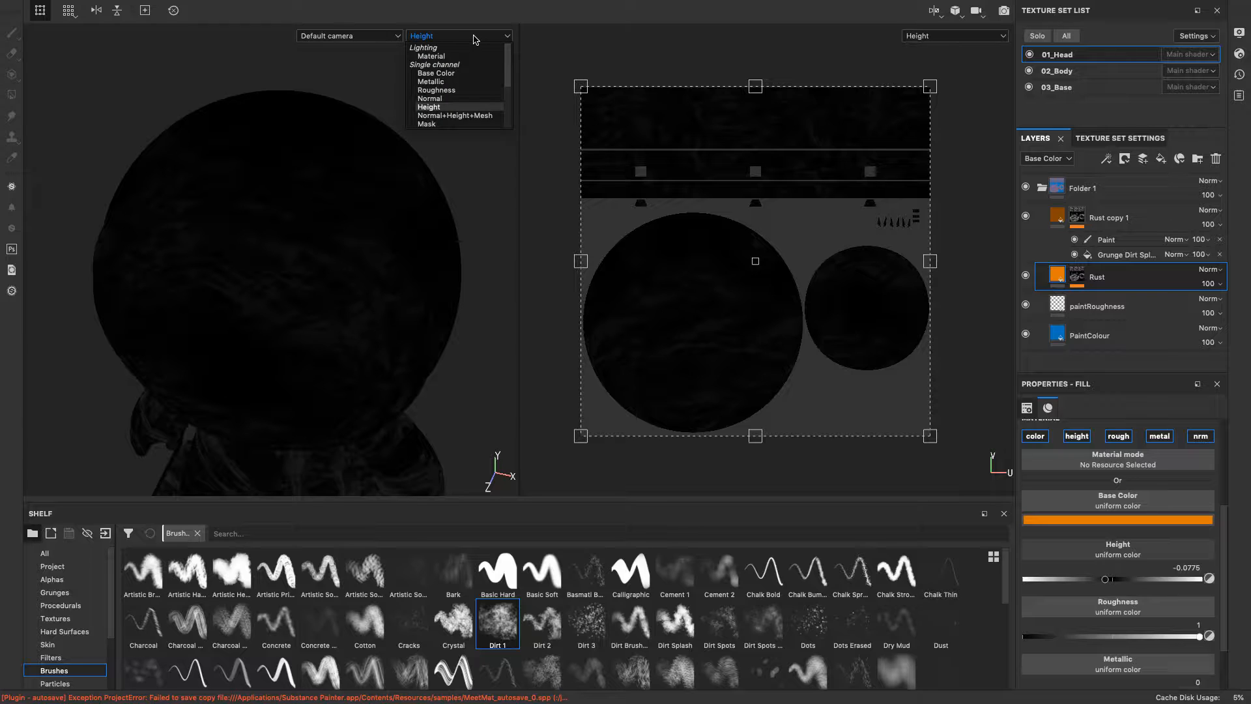
pyautogui.click(474, 37)
pyautogui.click(474, 38)
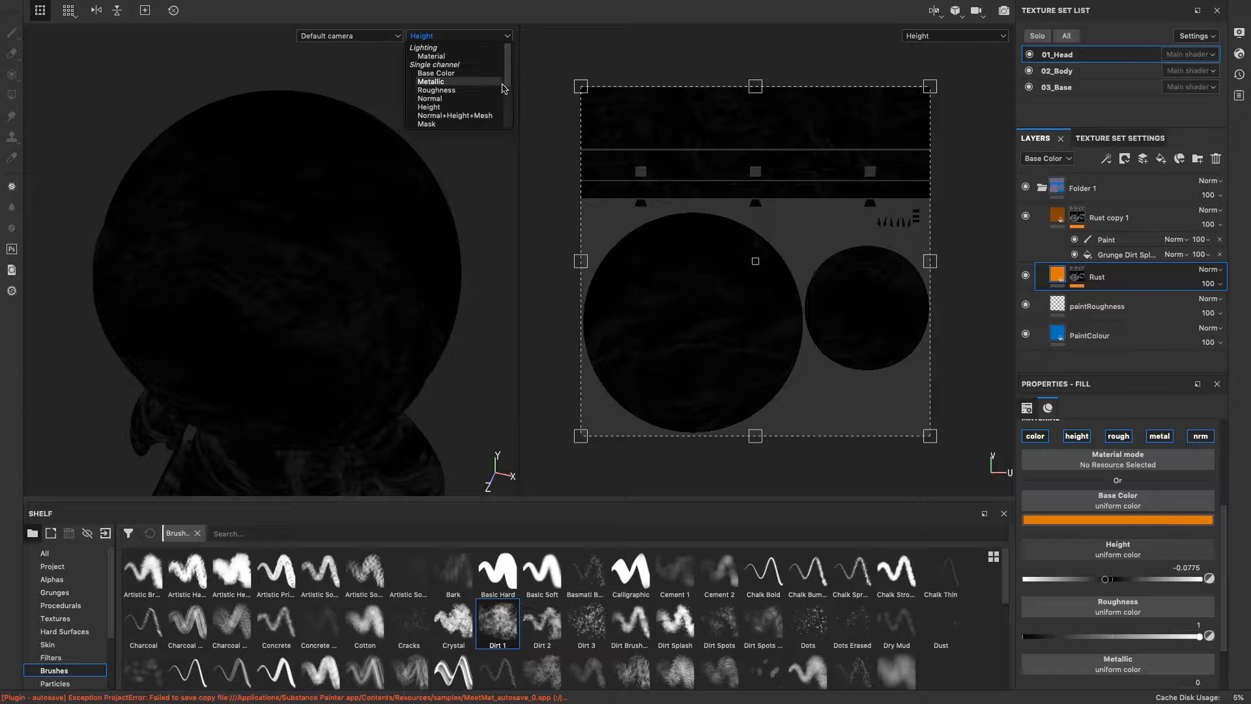
pyautogui.scroll(-2, 505, 82)
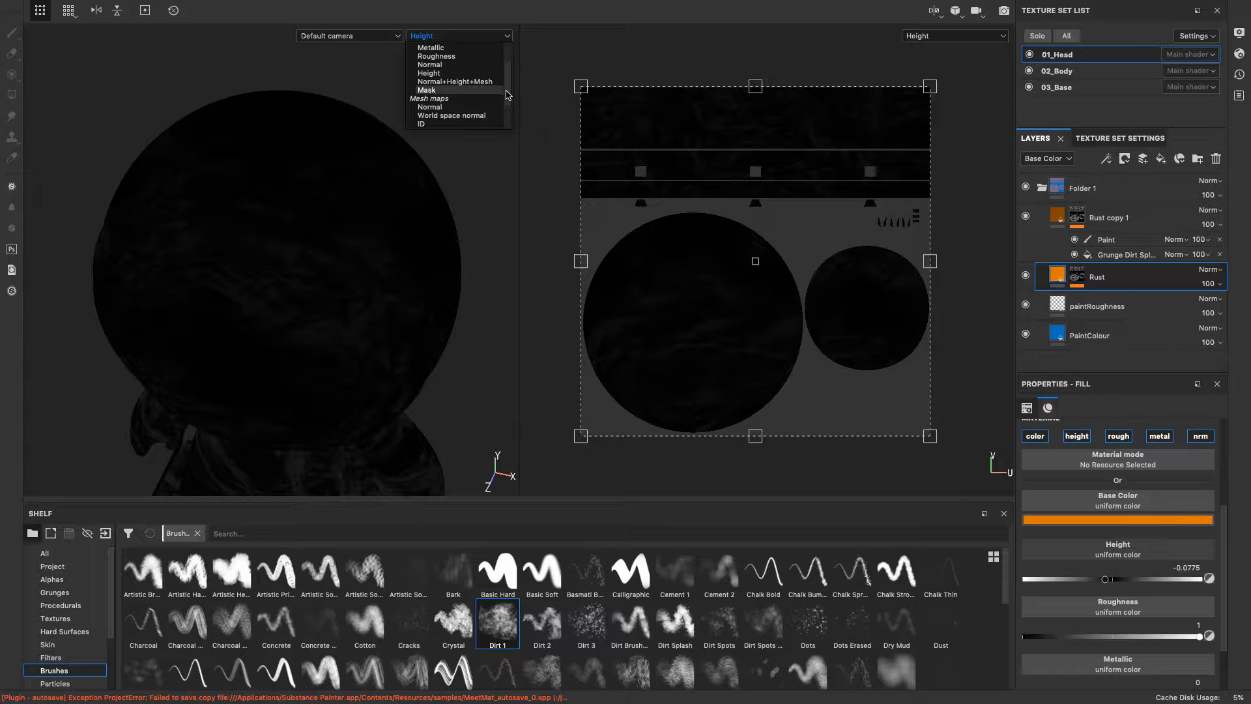
pyautogui.click(459, 91)
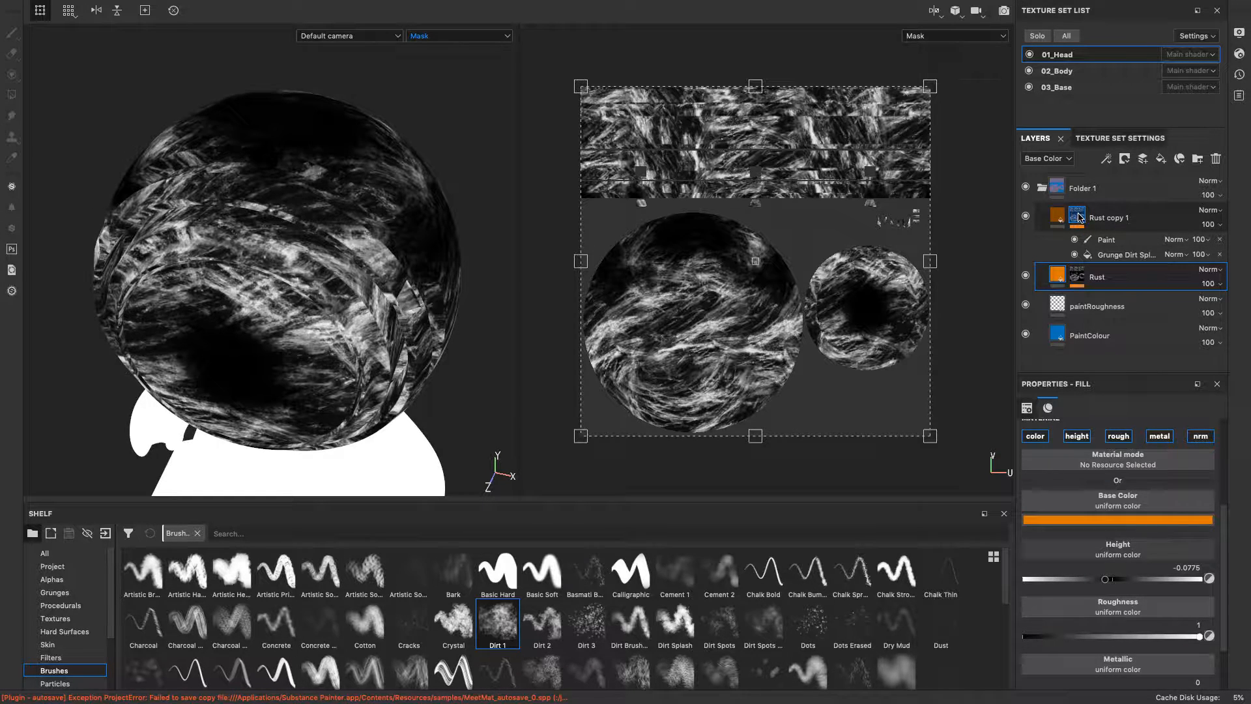
# Step: Select Folder 1 in the layer stack and display the Normal mesh map in the 3D and 2D views
pyautogui.click(1108, 240)
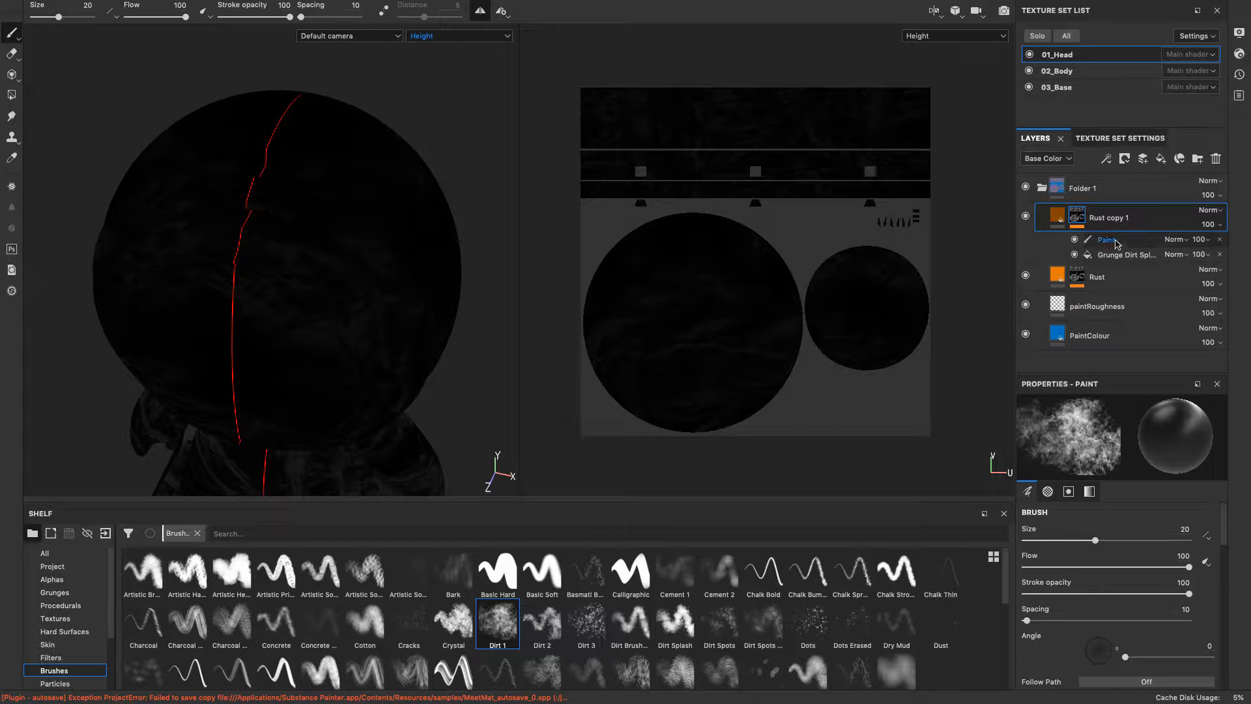
pyautogui.click(1128, 275)
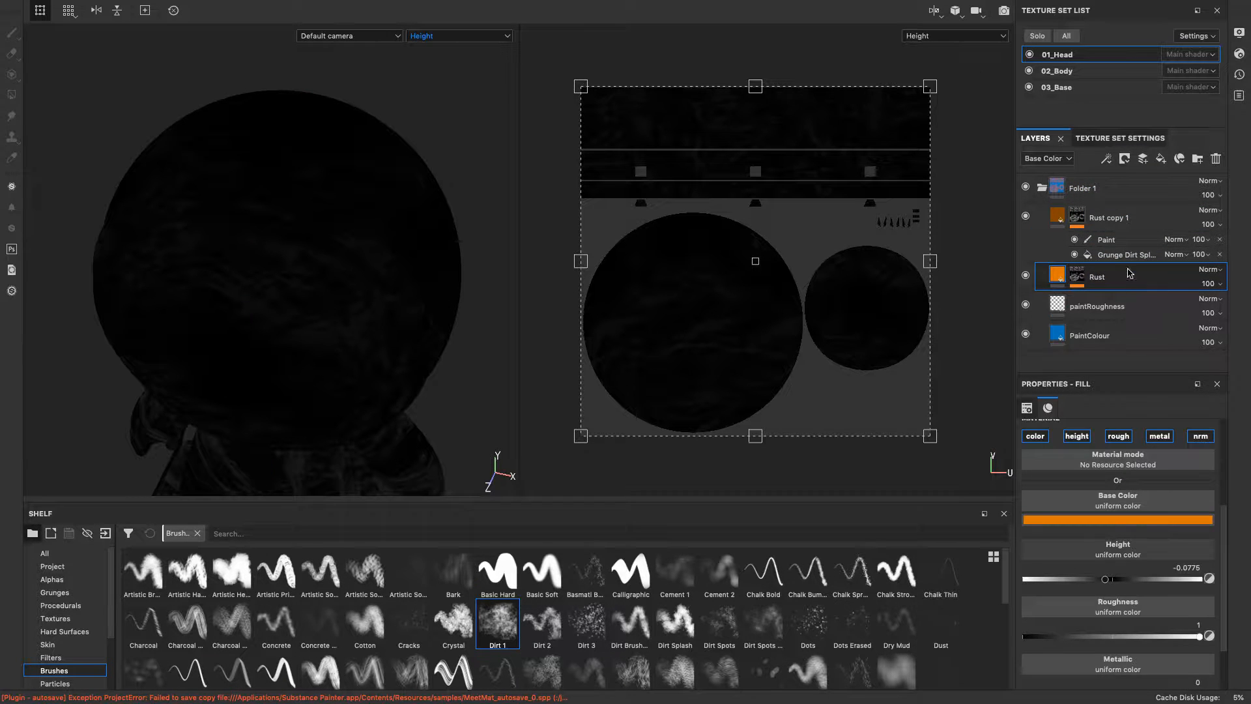
pyautogui.click(1124, 222)
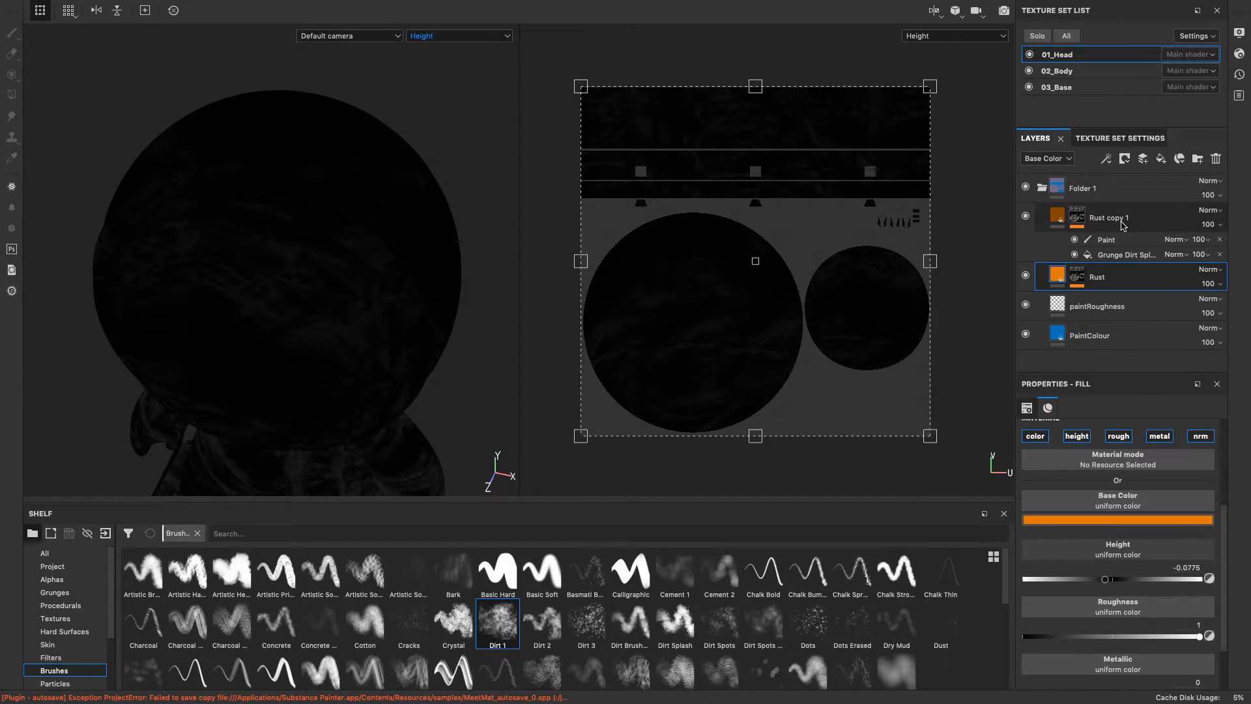
pyautogui.click(1110, 189)
pyautogui.click(483, 38)
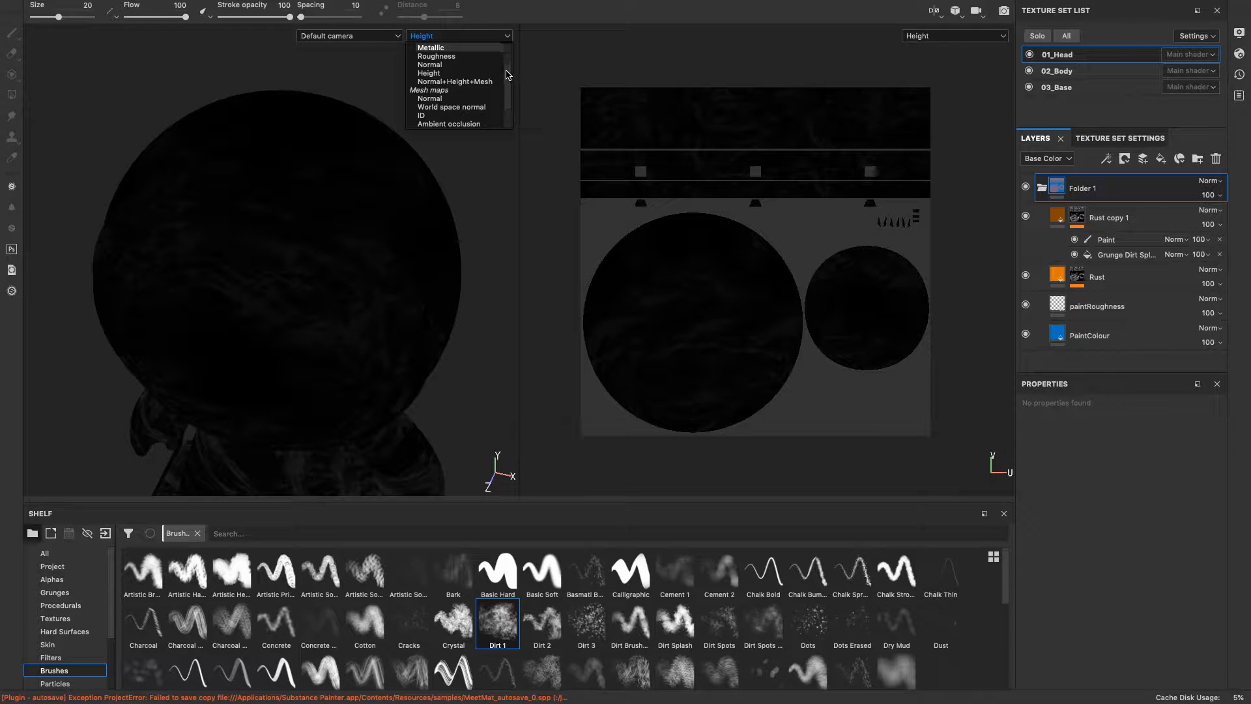
pyautogui.scroll(-3, 509, 84)
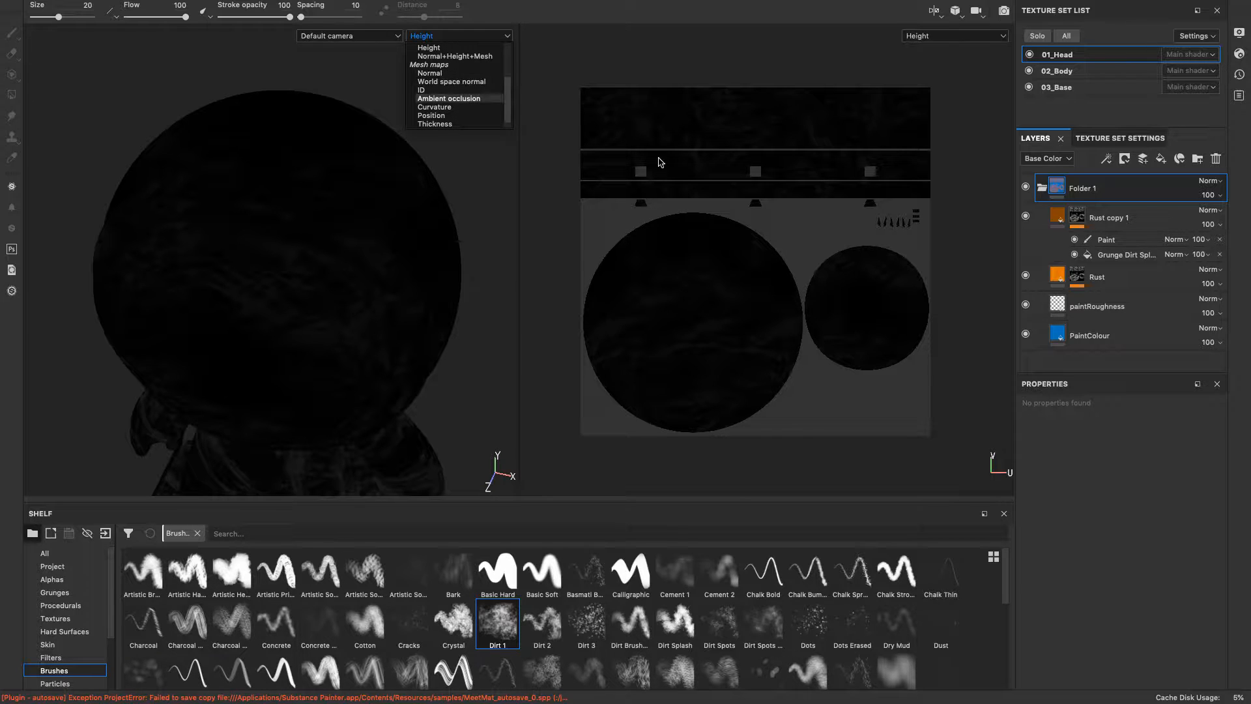
pyautogui.click(432, 73)
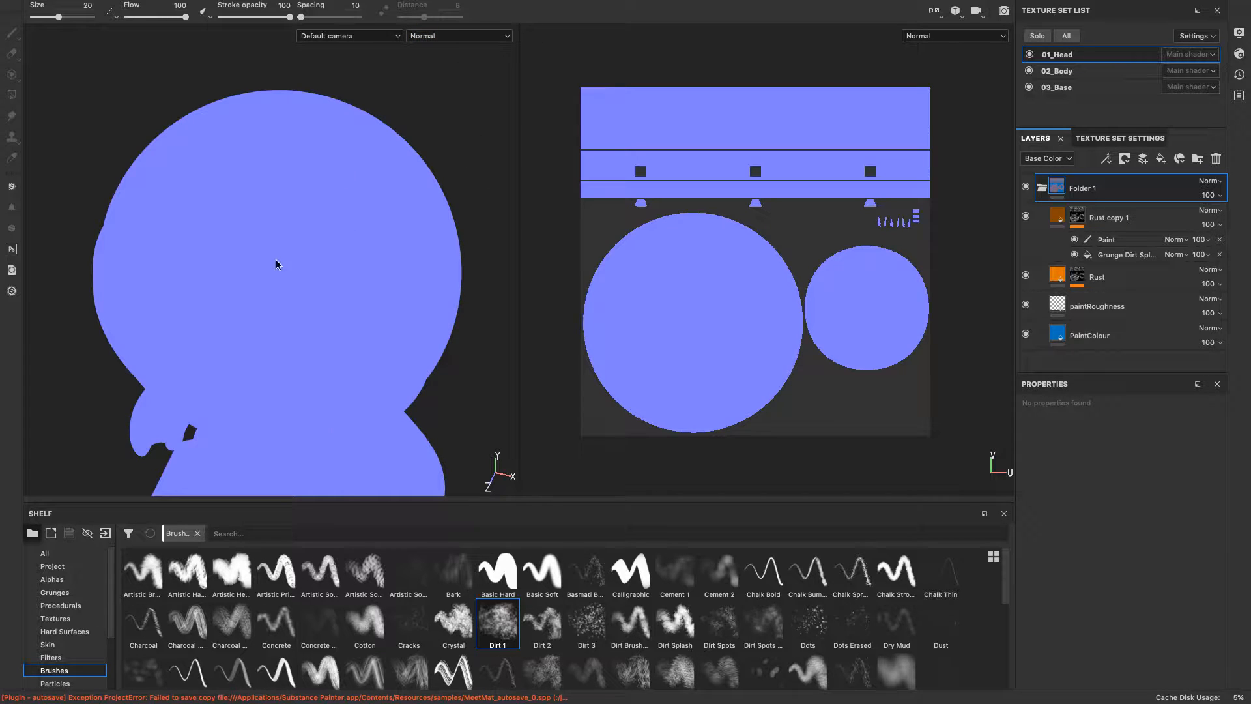
# Step: Display the World space normal mesh map, followed by the ID mesh map
pyautogui.click(461, 38)
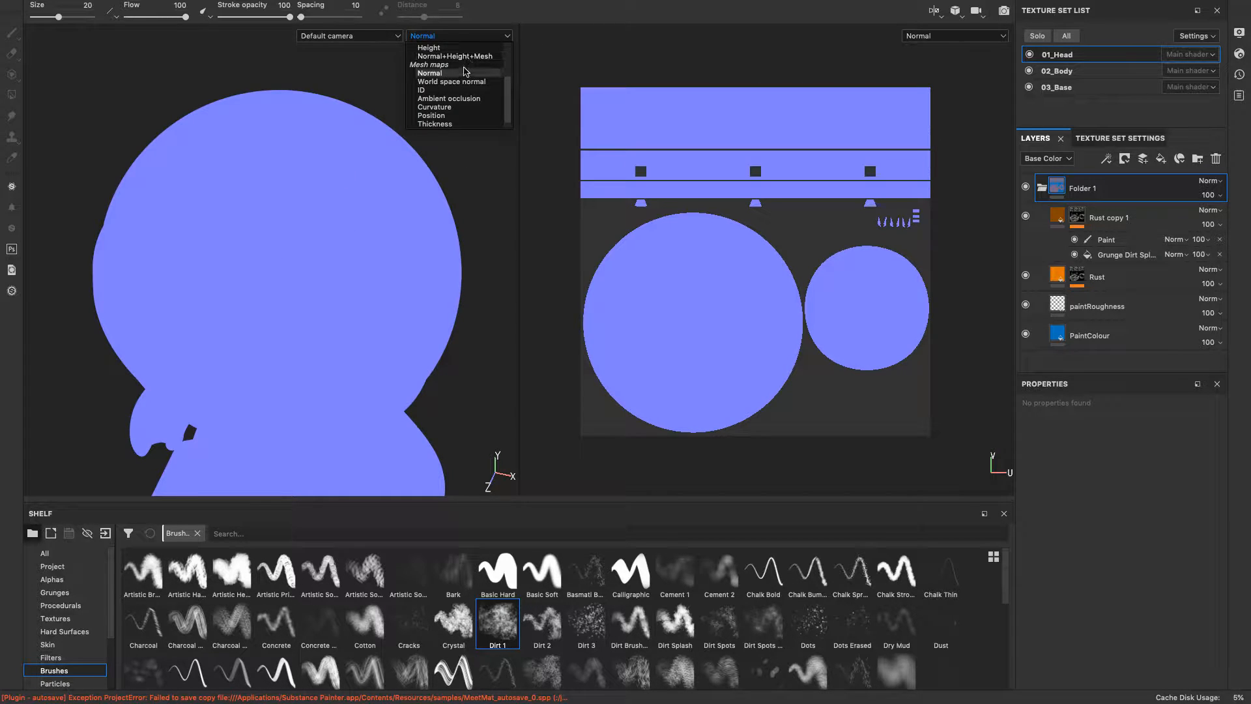
pyautogui.click(466, 85)
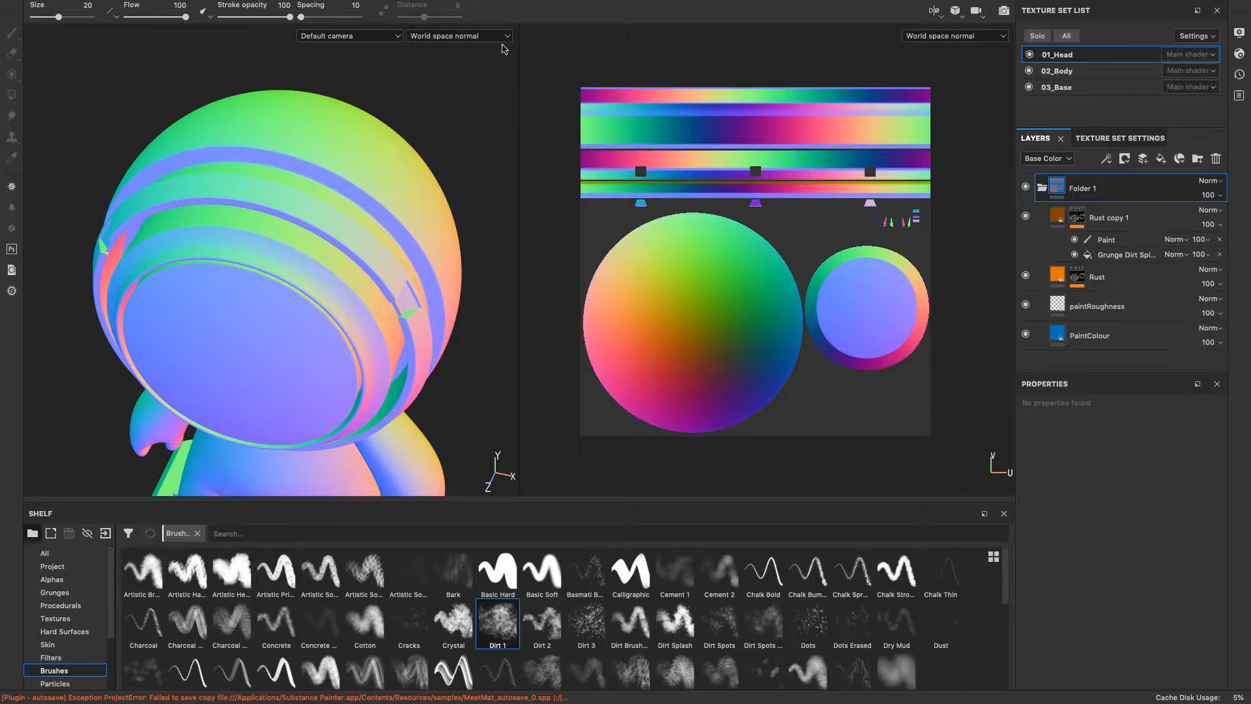
pyautogui.click(502, 38)
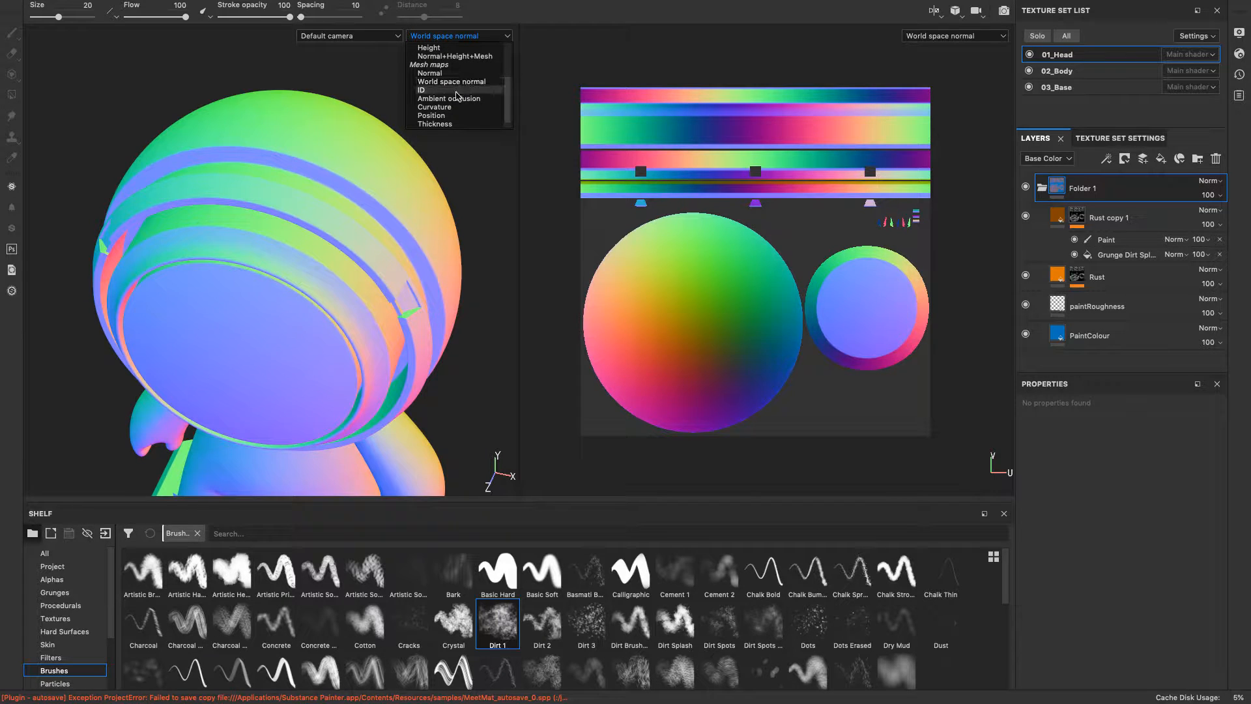
pyautogui.click(456, 91)
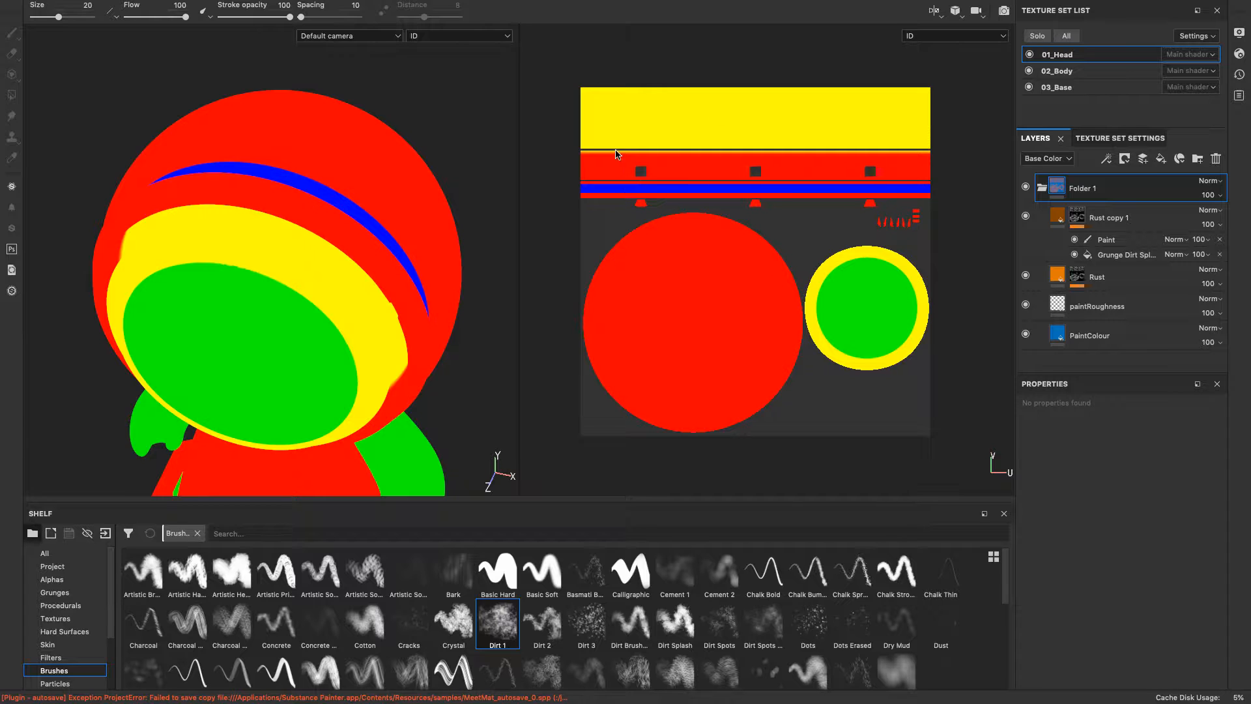
# Step: Display the Ambient occlusion mesh map and examine the shading in the head's grooves and crevices from several angles
pyautogui.click(503, 37)
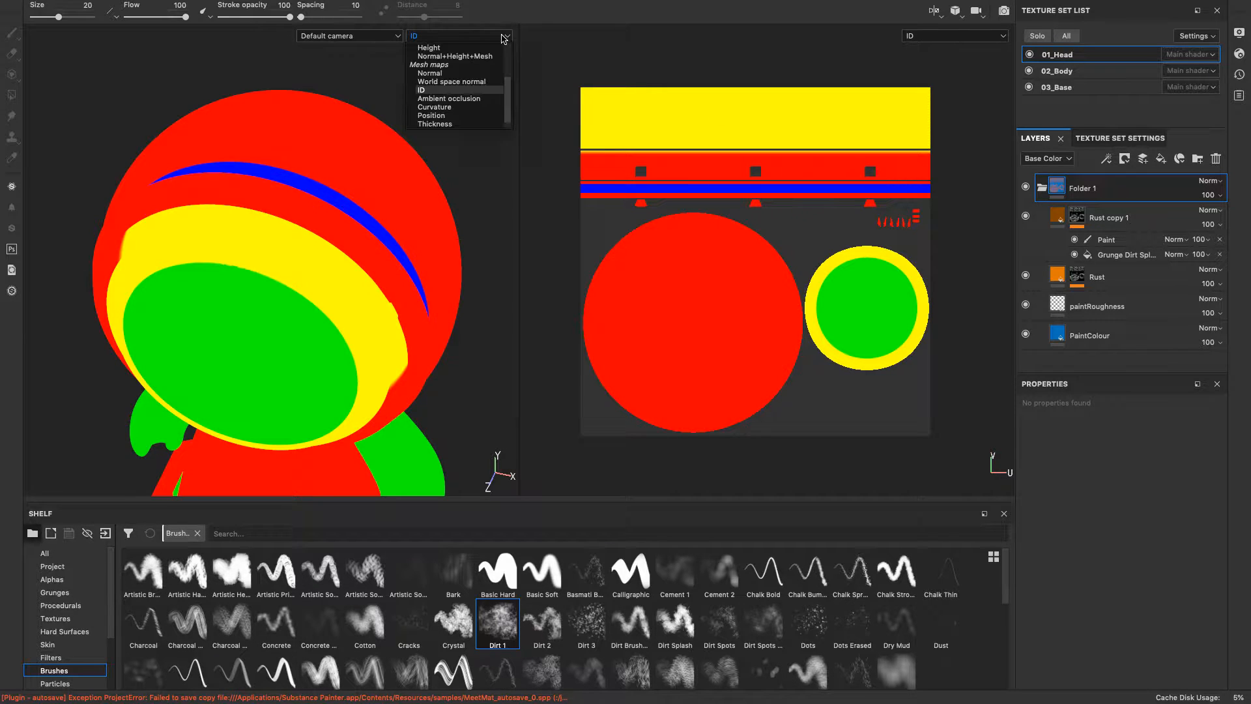
pyautogui.click(472, 99)
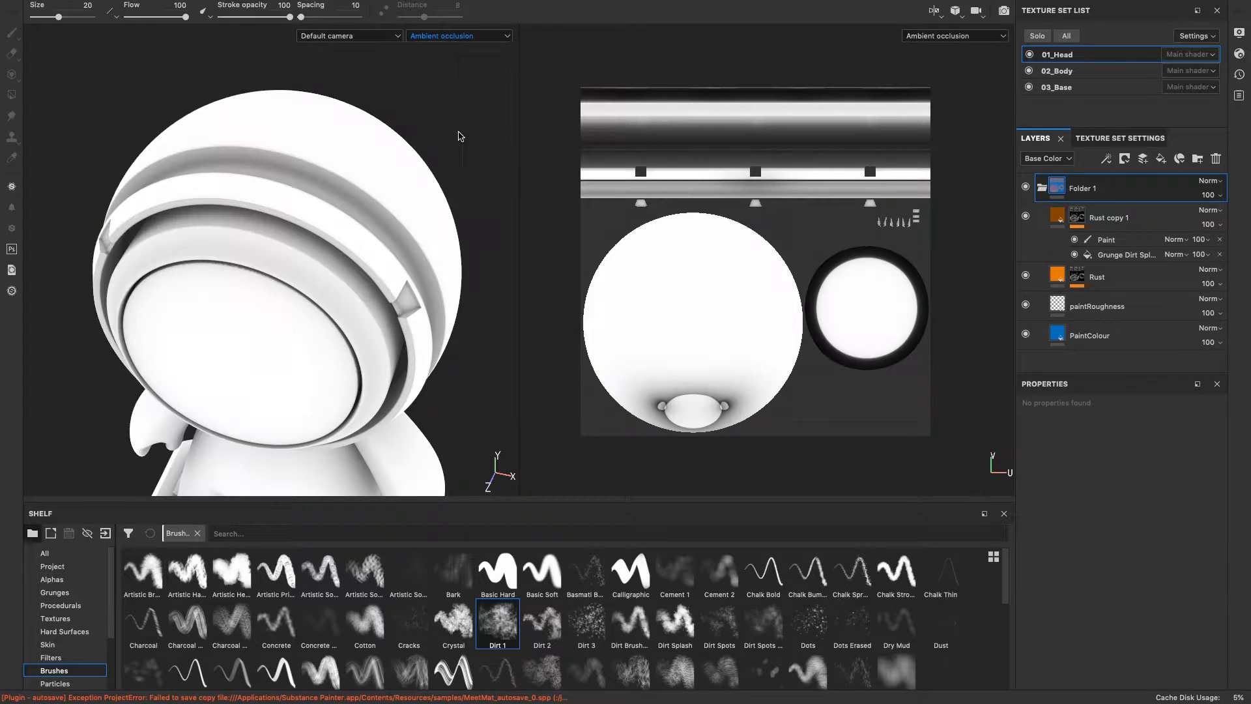
pyautogui.scroll(5, 387, 307)
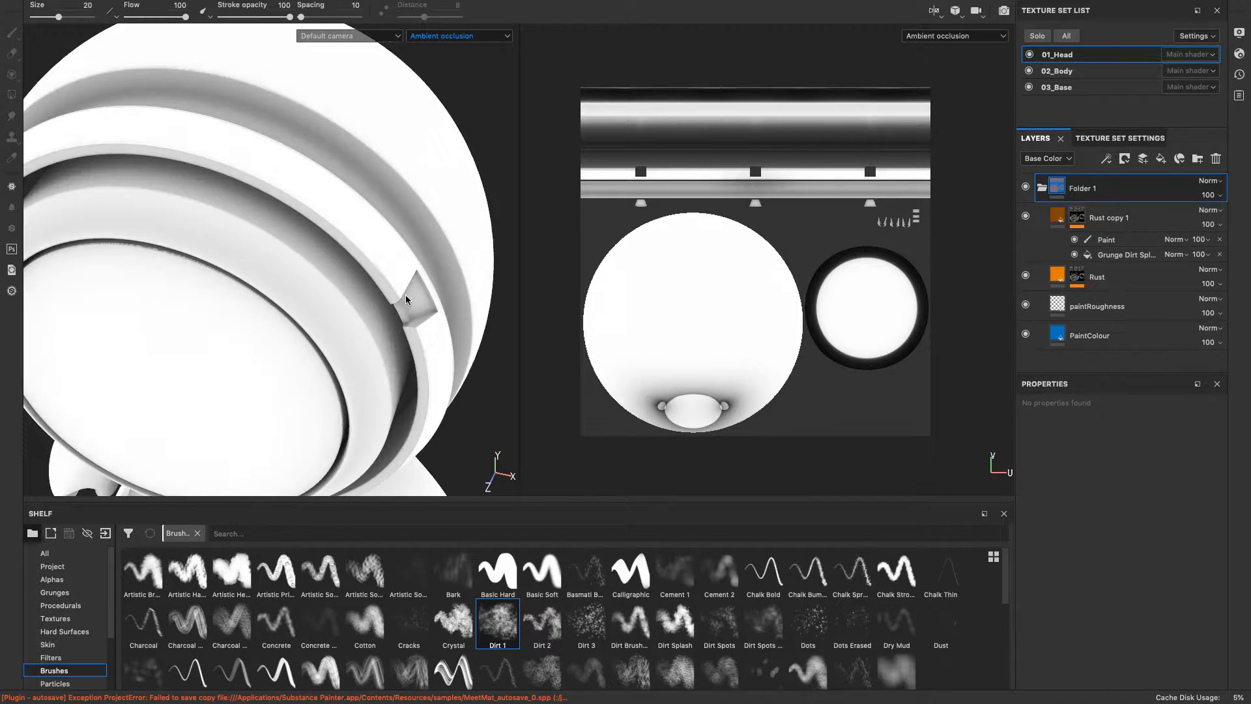
pyautogui.keyDown('alt'); pyautogui.moveTo(506, 397); pyautogui.dragTo(338, 144); pyautogui.keyUp('alt')
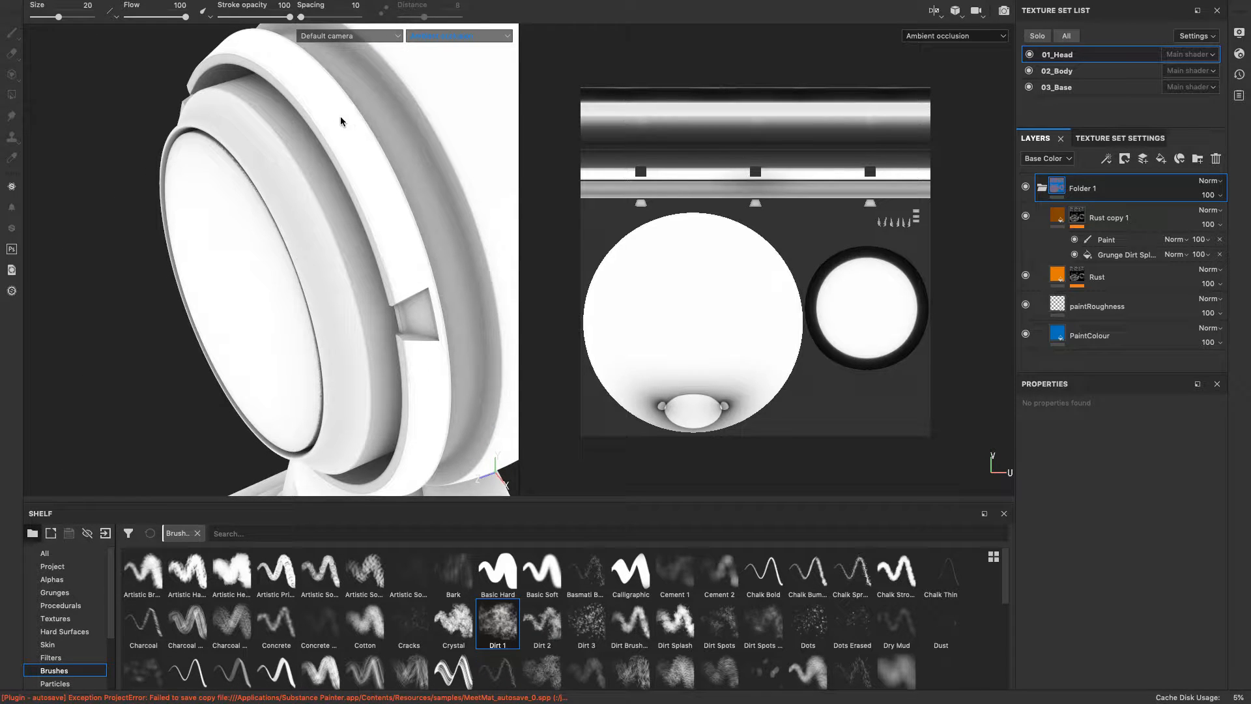
pyautogui.scroll(-3, 254, 270)
pyautogui.scroll(5, 253, 271)
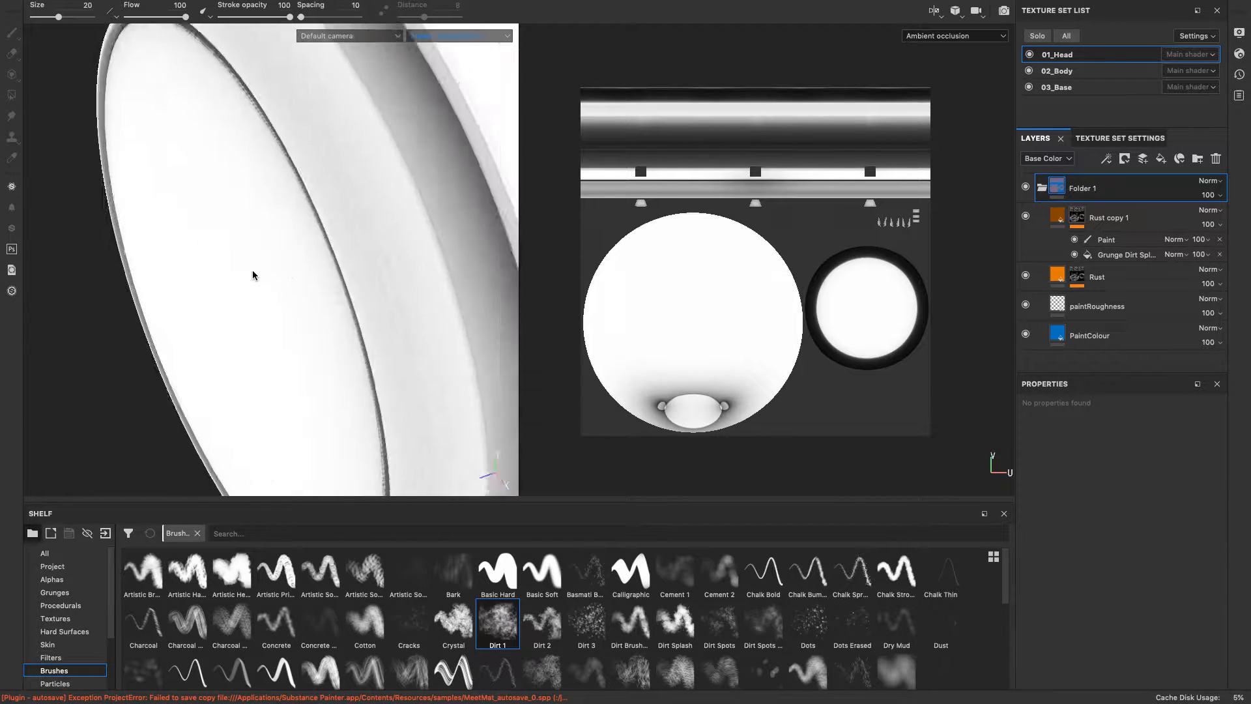
pyautogui.keyDown('alt'); pyautogui.moveTo(254, 272); pyautogui.dragTo(374, 255); pyautogui.keyUp('alt')
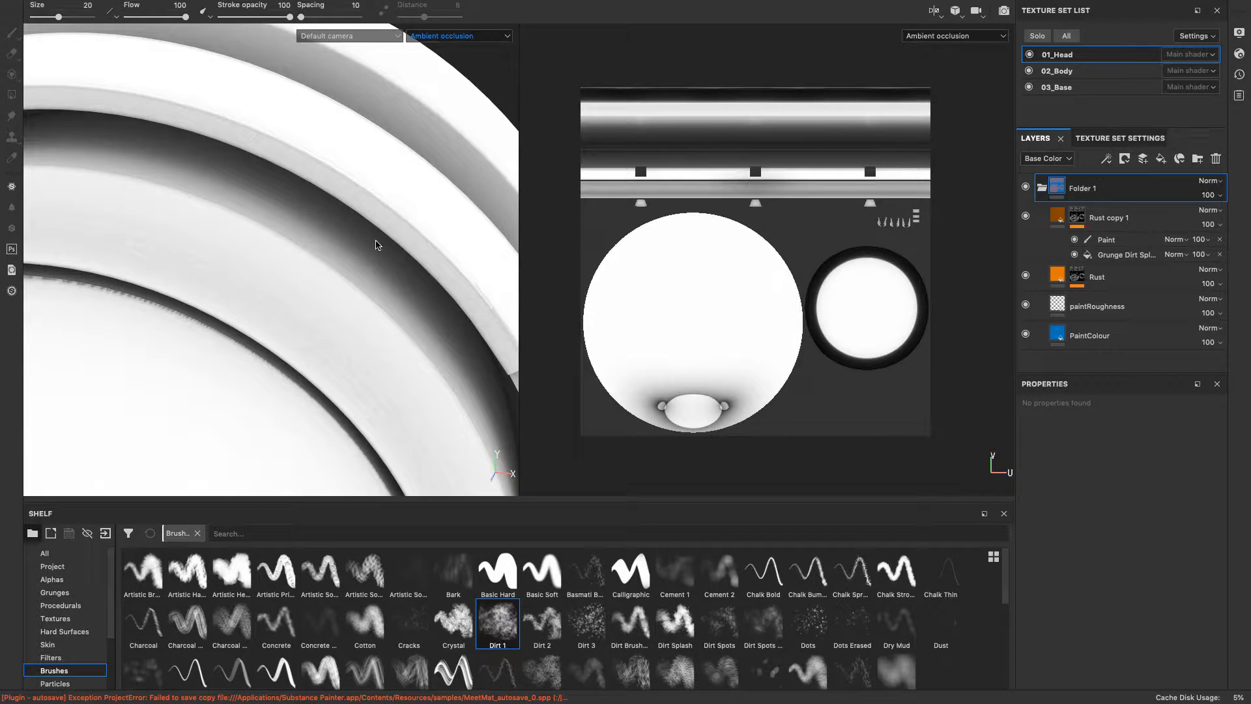
pyautogui.keyDown('alt'); pyautogui.scroll(-4, 371, 268); pyautogui.keyUp('alt')
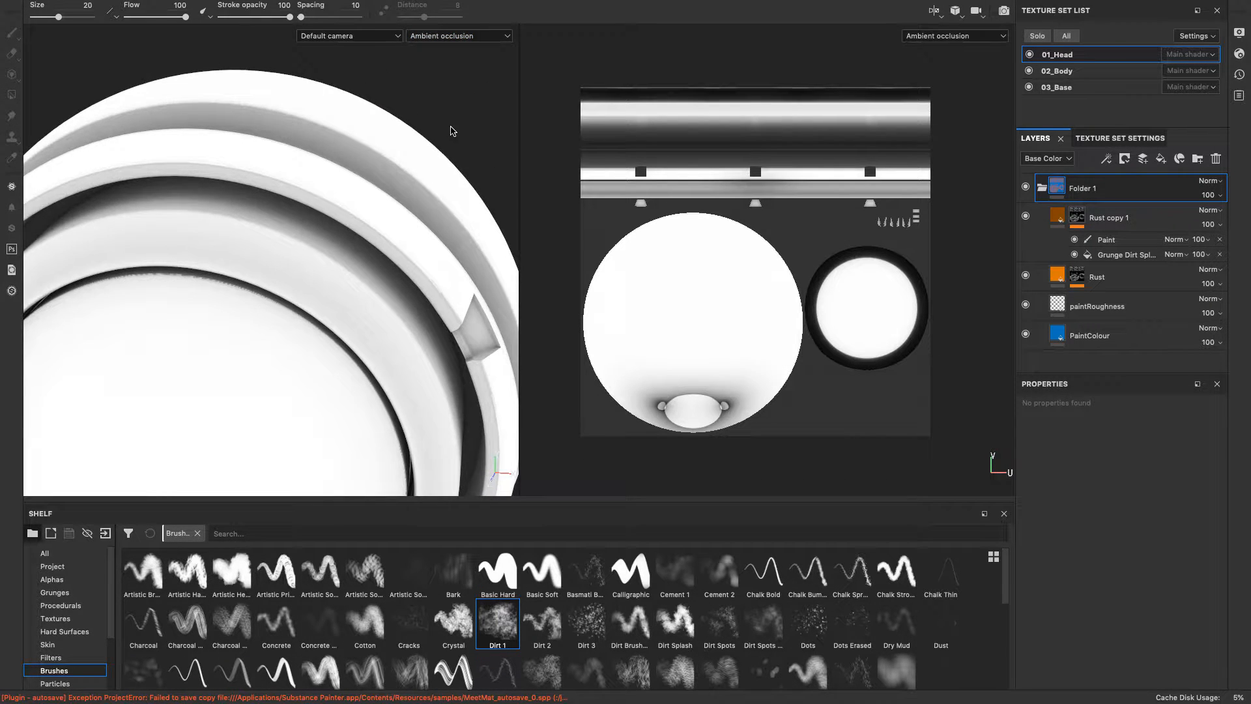
pyautogui.scroll(2, 453, 131)
pyautogui.scroll(-6, 453, 131)
pyautogui.keyDown('alt'); pyautogui.moveTo(452, 381); pyautogui.dragTo(409, 280); pyautogui.keyUp('alt')
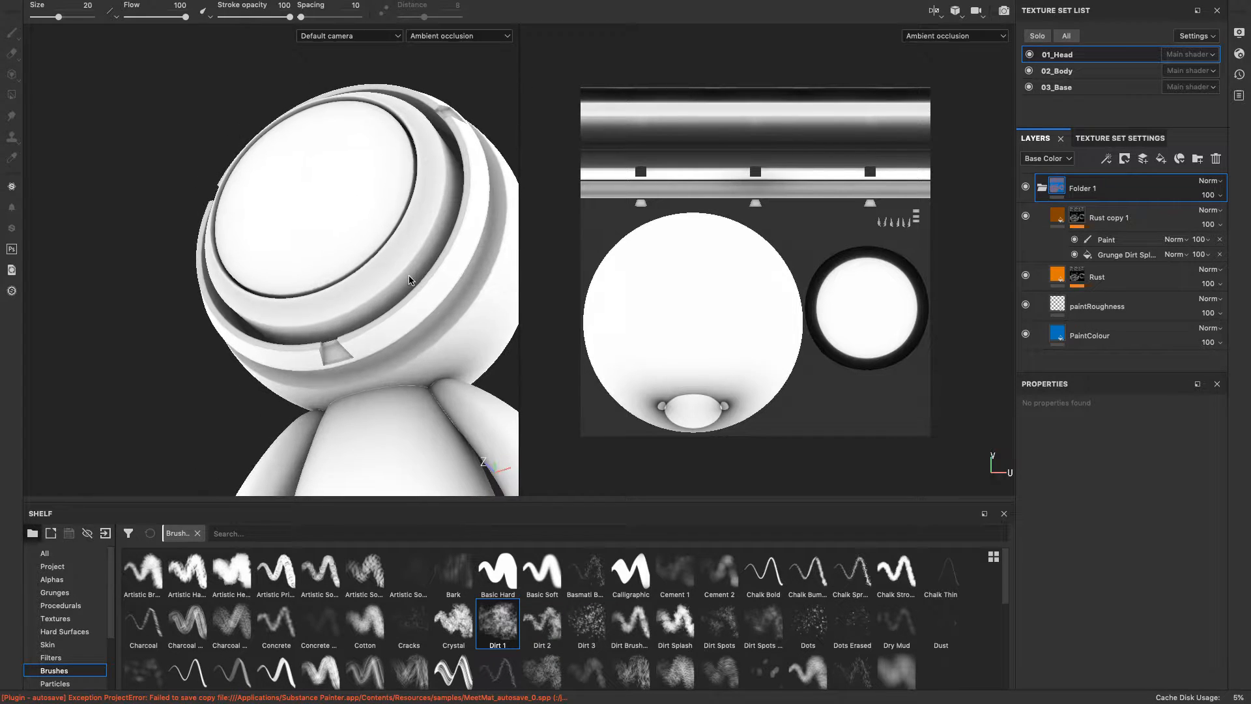
pyautogui.keyDown('alt'); pyautogui.moveTo(489, 366); pyautogui.dragTo(623, 360); pyautogui.keyUp('alt')
pyautogui.scroll(-2, 452, 148)
pyautogui.scroll(4, 452, 147)
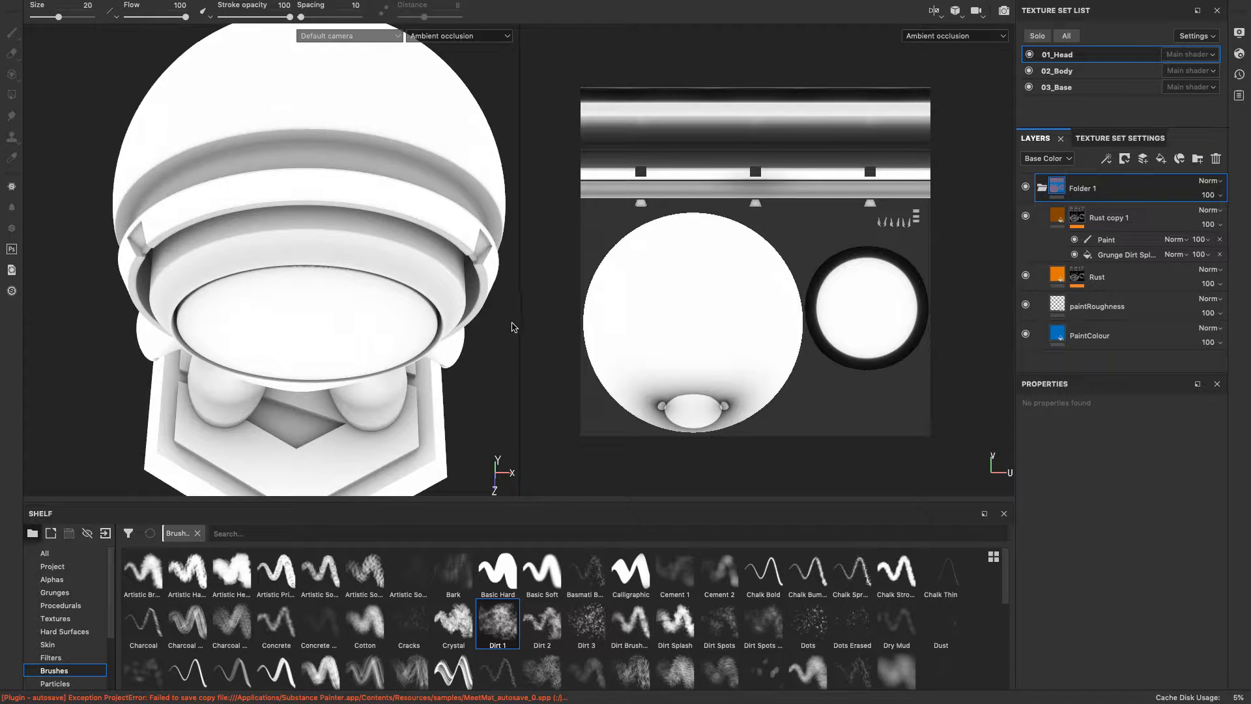
pyautogui.keyDown('alt'); pyautogui.moveTo(514, 327); pyautogui.dragTo(447, 257); pyautogui.keyUp('alt')
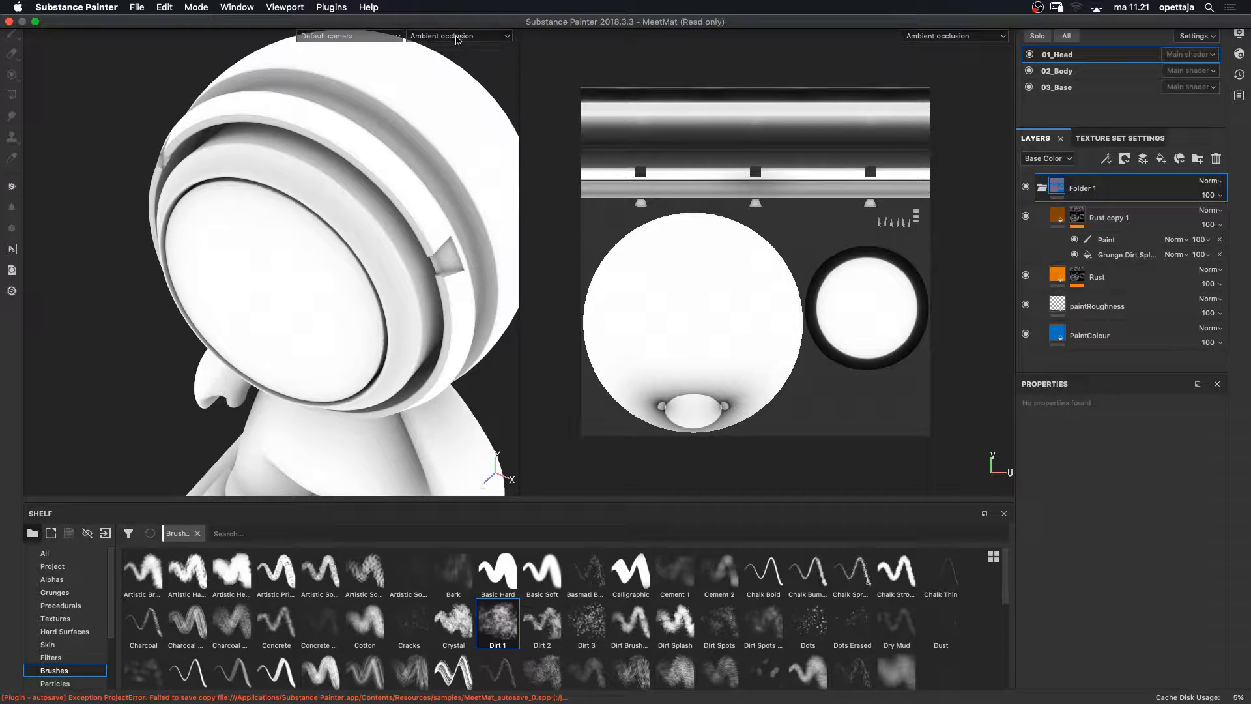
# Step: Display the Curvature mesh map and examine the edges and recesses of the head's rings from the front and side
pyautogui.click(489, 37)
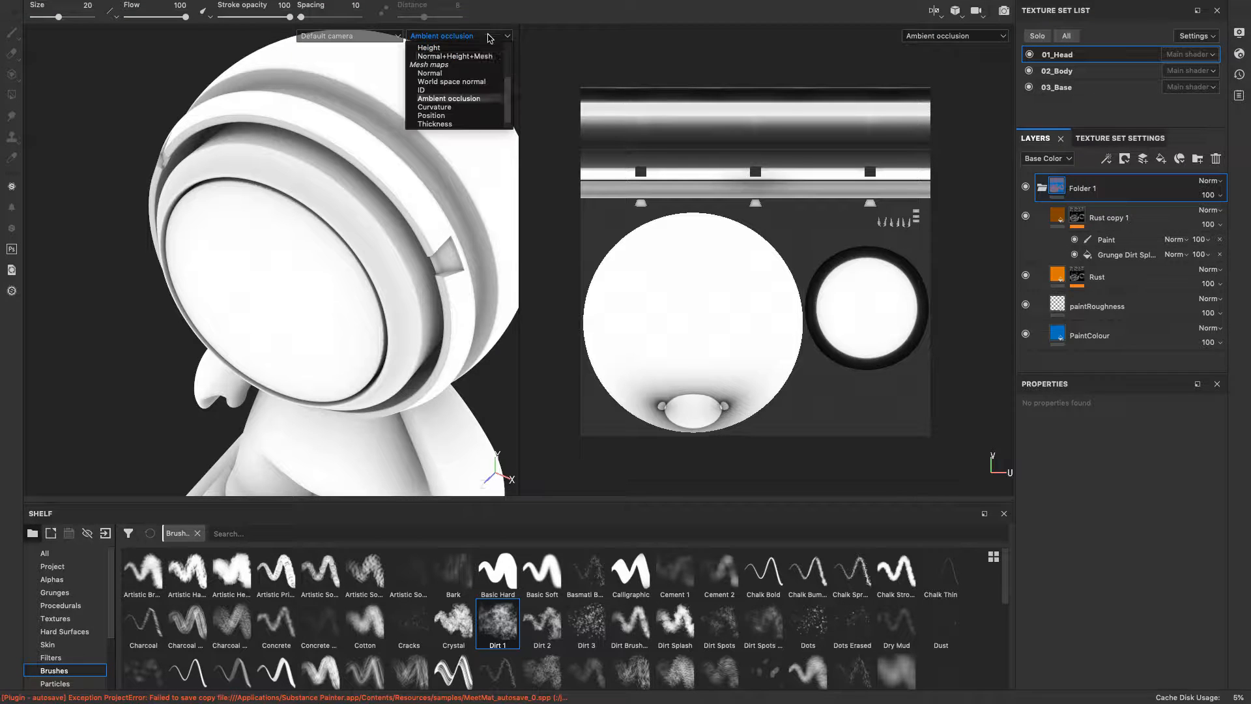
pyautogui.click(483, 108)
pyautogui.keyDown('alt'); pyautogui.moveTo(486, 75); pyautogui.dragTo(395, 97); pyautogui.keyUp('alt')
pyautogui.scroll(-3, 395, 94)
pyautogui.scroll(6, 394, 94)
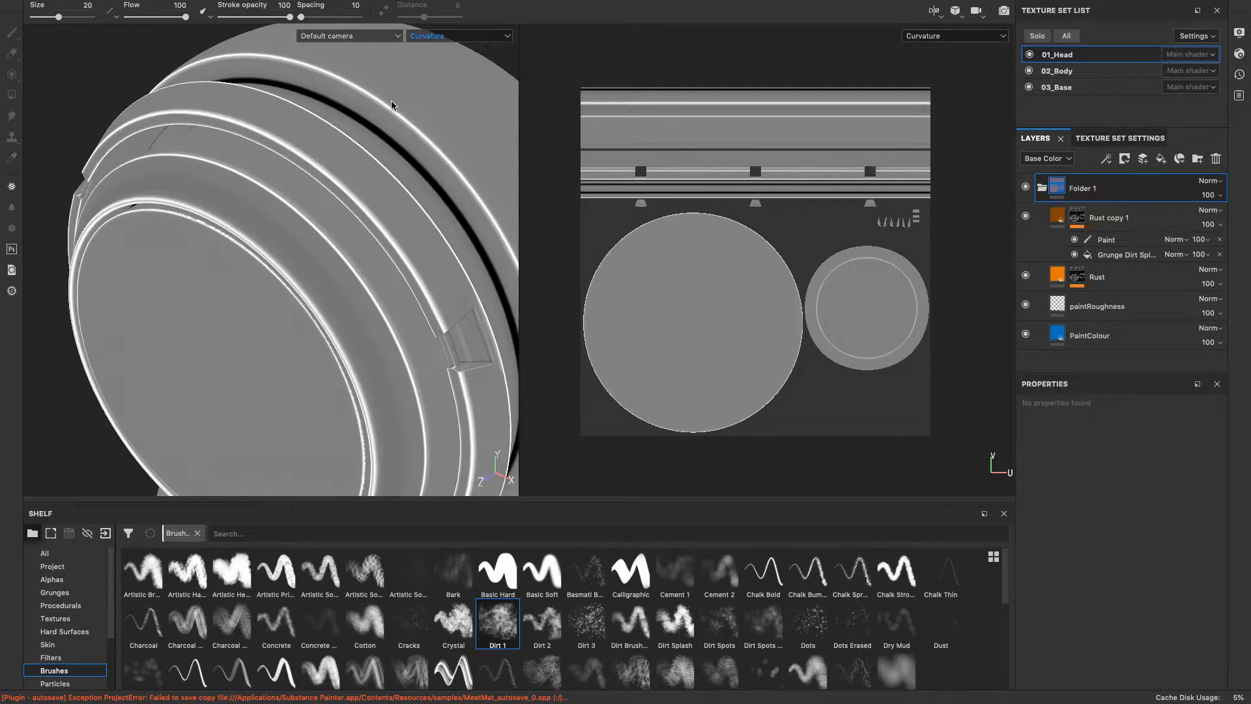
pyautogui.keyDown('alt'); pyautogui.moveTo(86, 88); pyautogui.dragTo(314, 161); pyautogui.keyUp('alt')
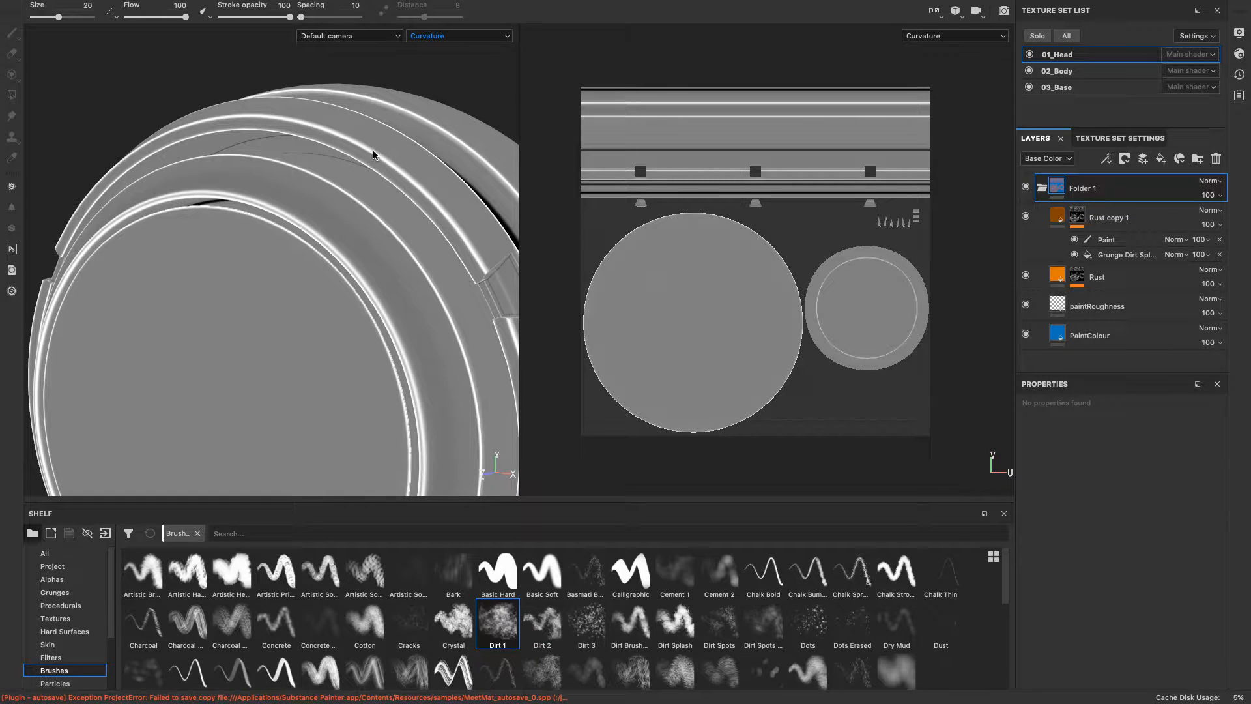
pyautogui.keyDown('alt'); pyautogui.moveTo(480, 113); pyautogui.dragTo(343, 142); pyautogui.keyUp('alt')
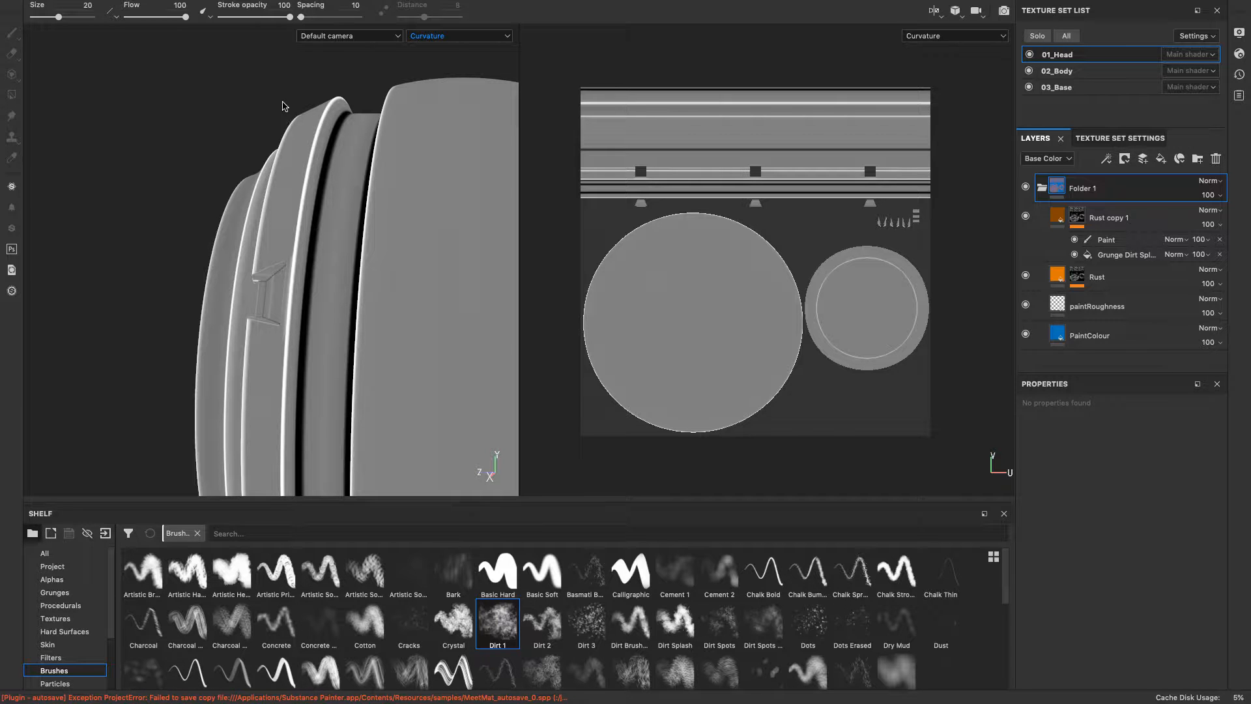
pyautogui.keyDown('alt'); pyautogui.moveTo(204, 103); pyautogui.dragTo(431, 88); pyautogui.keyUp('alt')
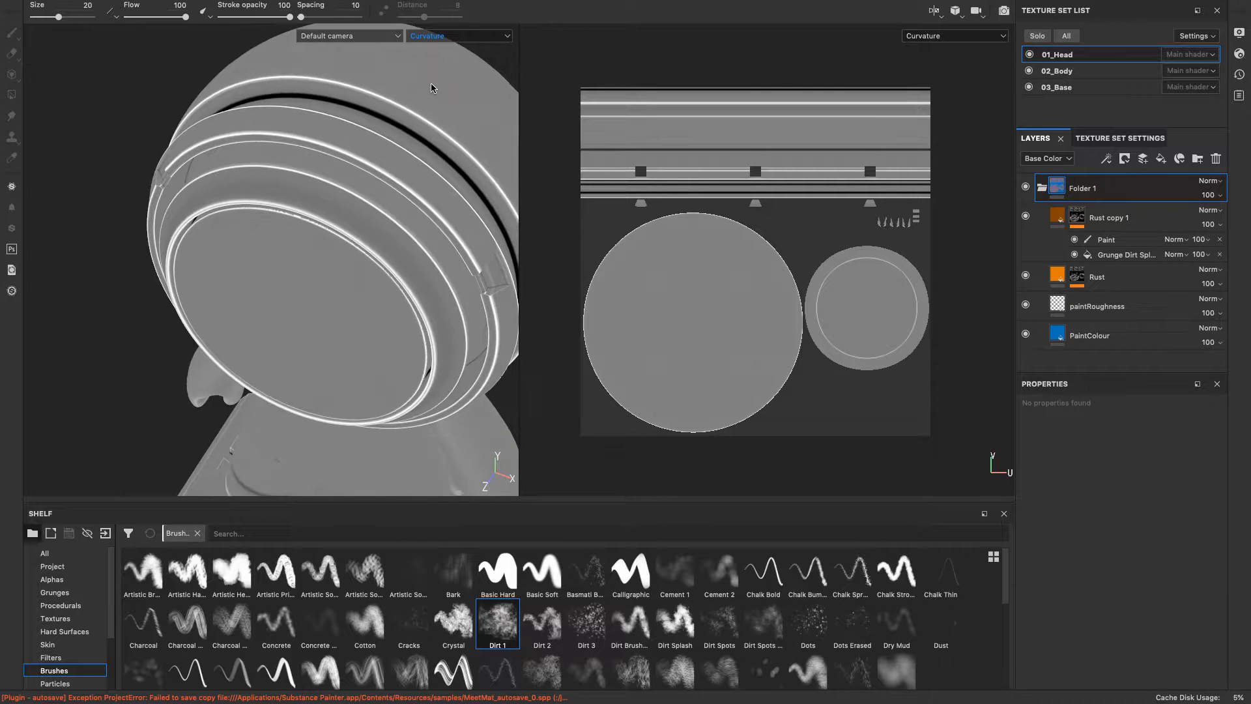
# Step: Display the Position mesh map on the whole figure, followed by the Thickness mesh map
pyautogui.click(507, 39)
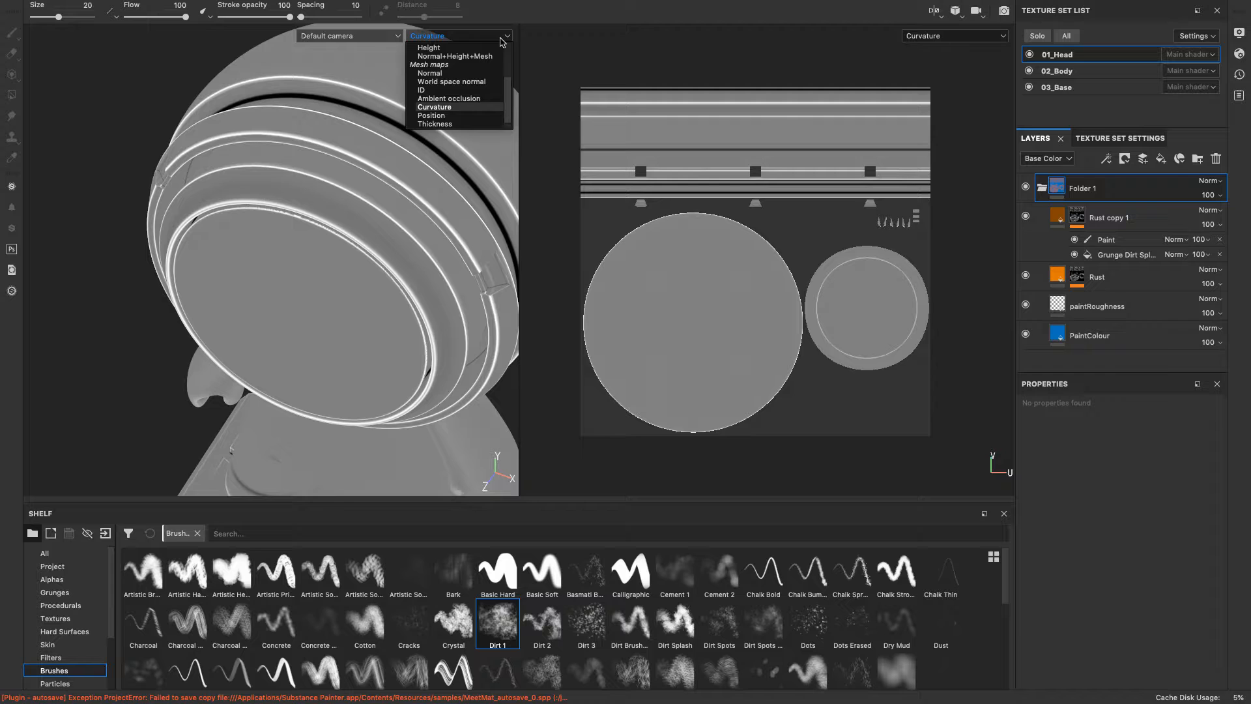
pyautogui.click(458, 116)
pyautogui.scroll(5, 505, 77)
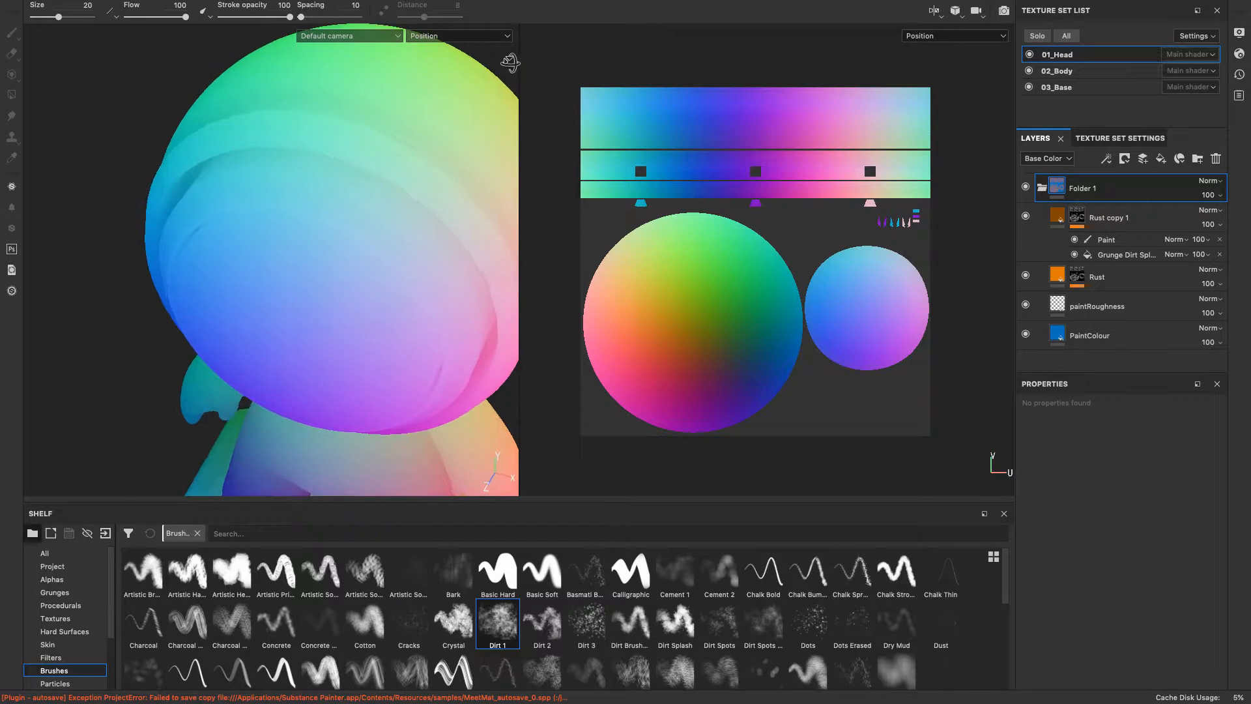
pyautogui.scroll(-5, 513, 87)
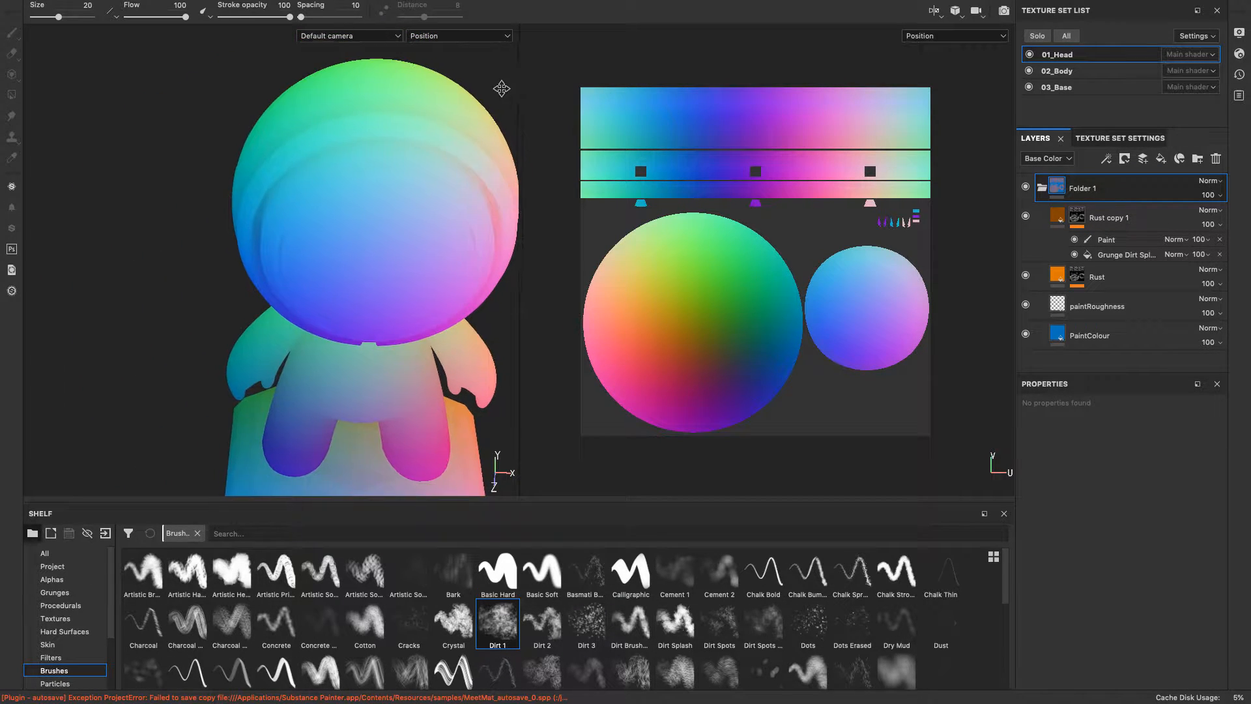
pyautogui.keyDown('alt'); pyautogui.moveTo(502, 88); pyautogui.dragTo(450, 95, button='middle'); pyautogui.keyUp('alt')
pyautogui.click(447, 36)
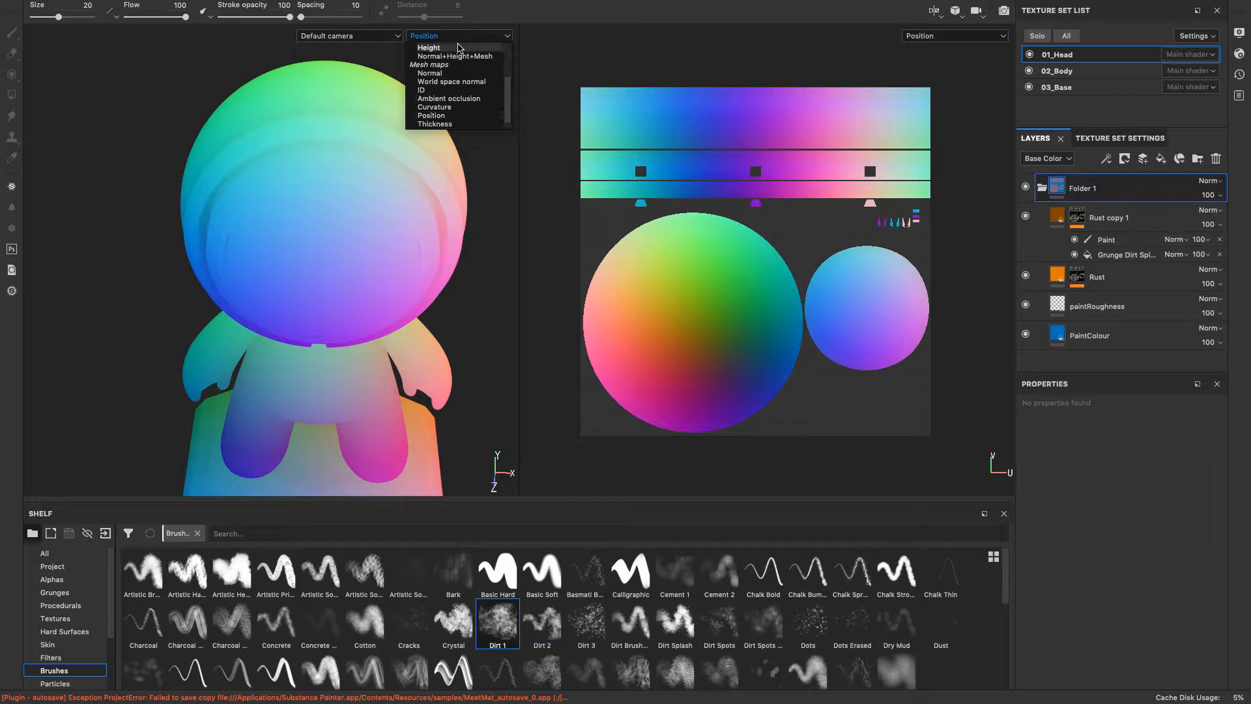
pyautogui.click(483, 123)
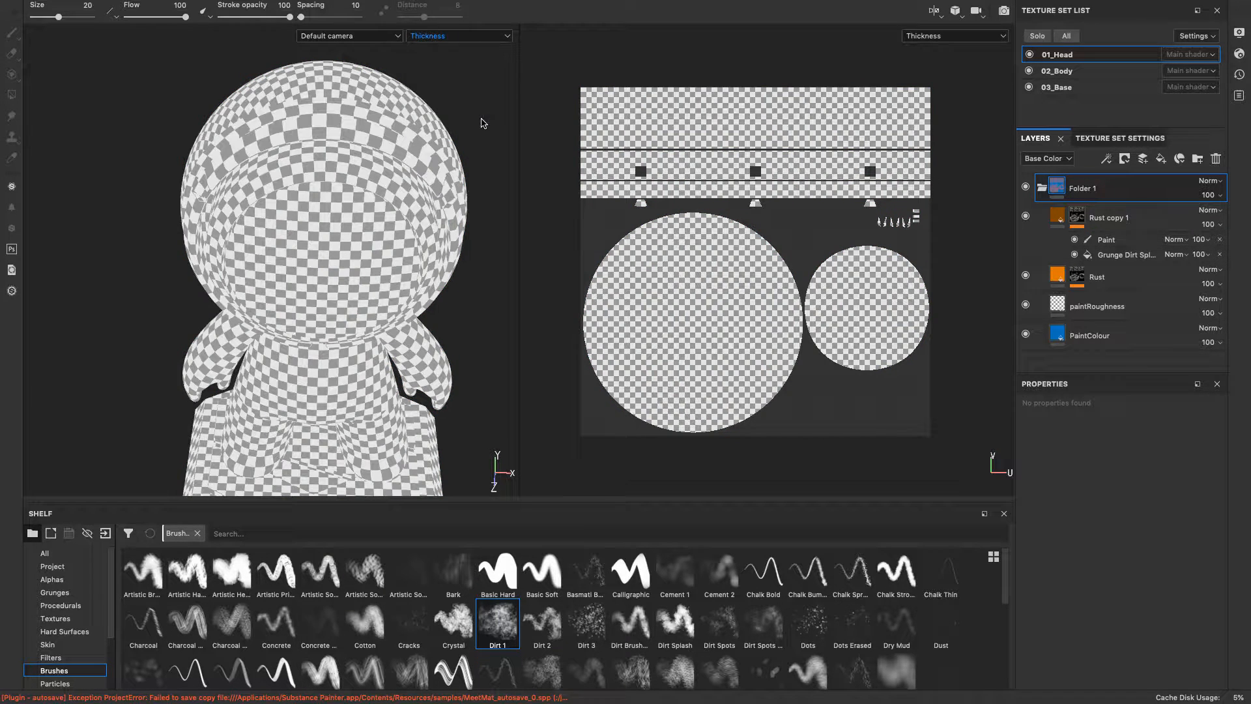
# Step: Return to the ID mesh map and then the Curvature mesh map, viewing the whole figure from above
pyautogui.click(481, 37)
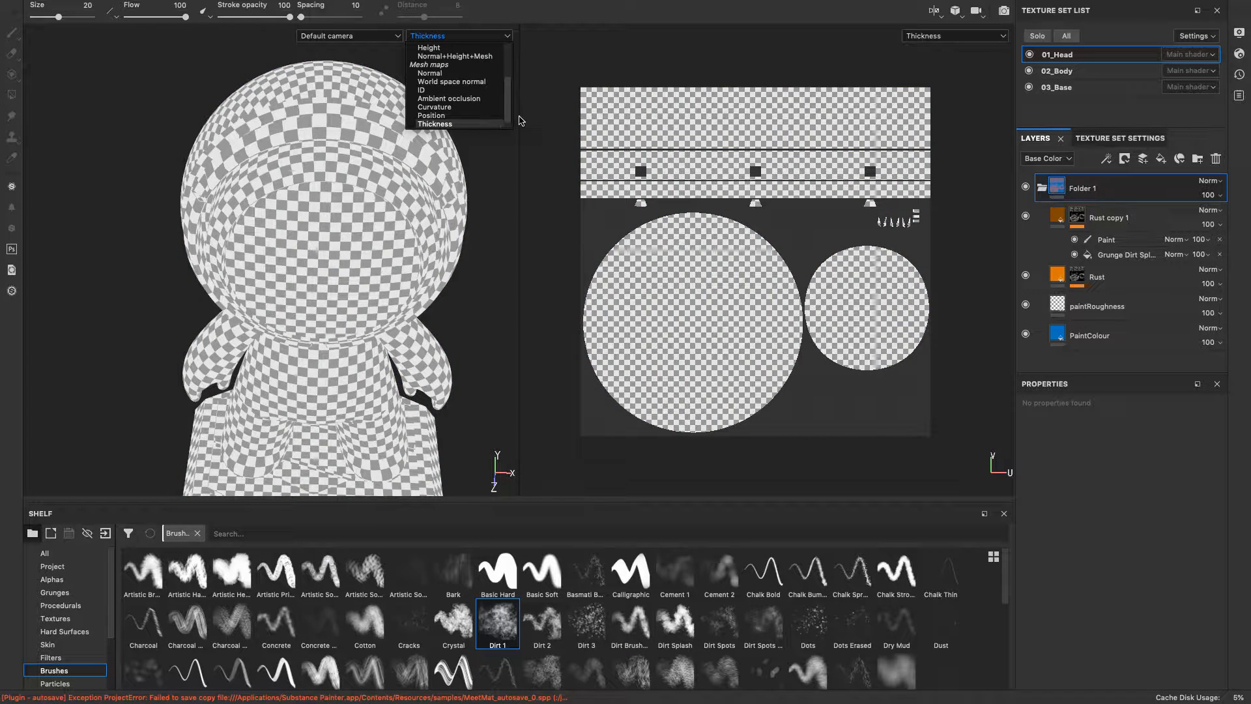
pyautogui.scroll(-1, 475, 124)
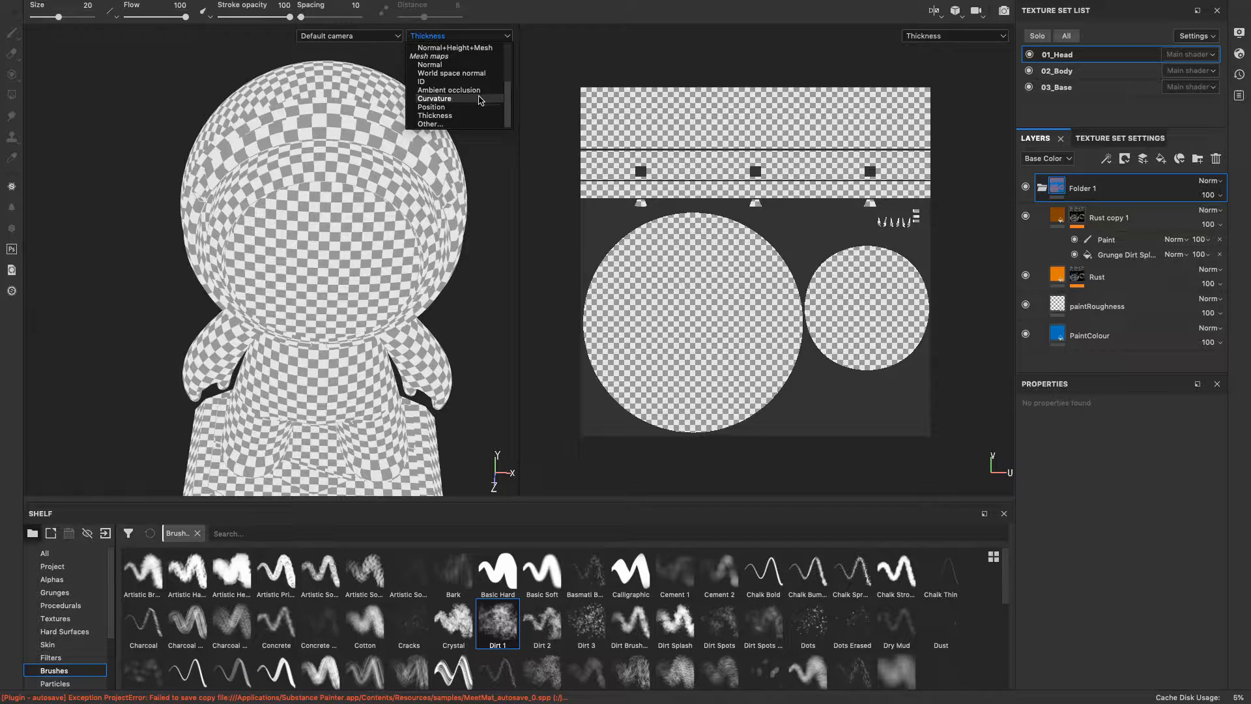
pyautogui.click(442, 82)
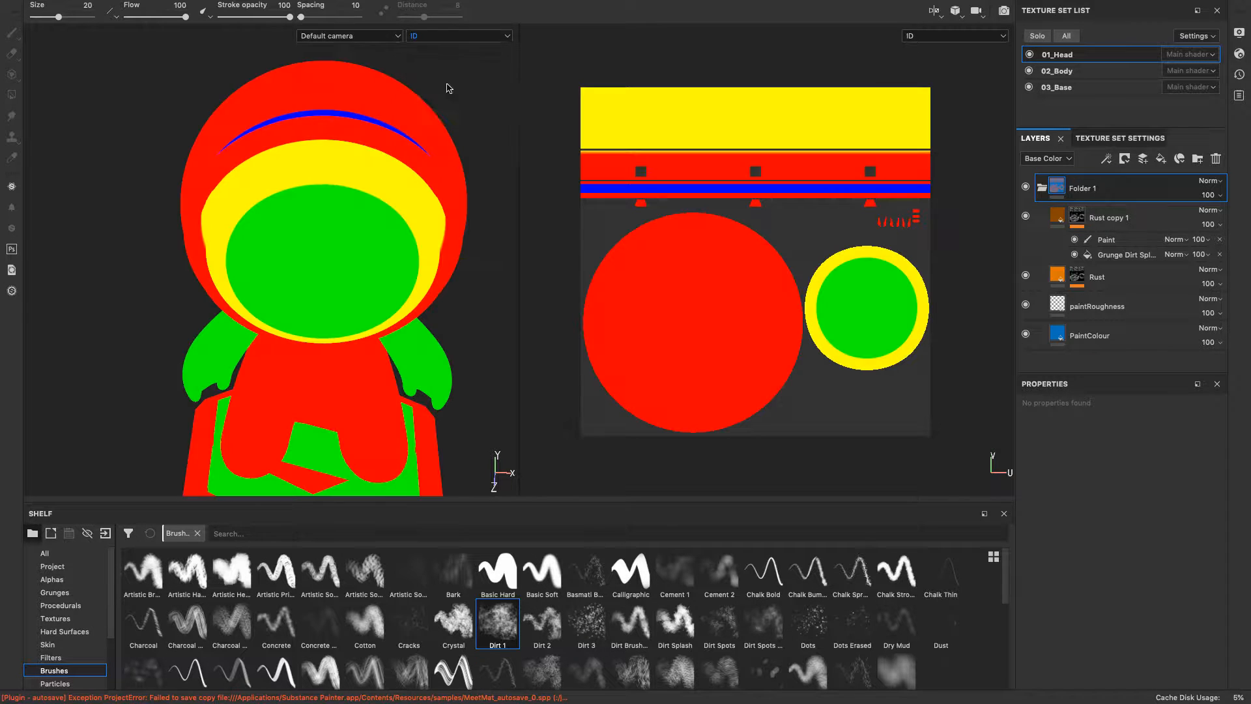
pyautogui.click(459, 36)
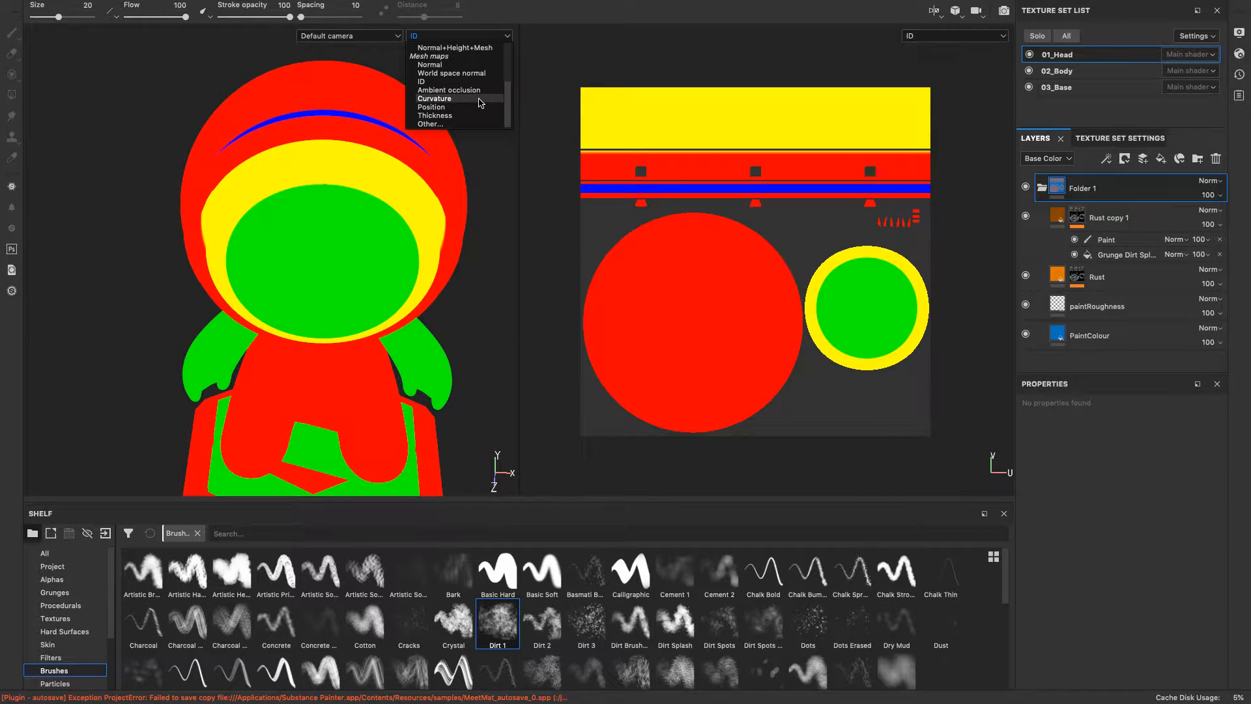
pyautogui.click(469, 99)
pyautogui.keyDown('alt'); pyautogui.moveTo(472, 129); pyautogui.dragTo(443, 166); pyautogui.keyUp('alt')
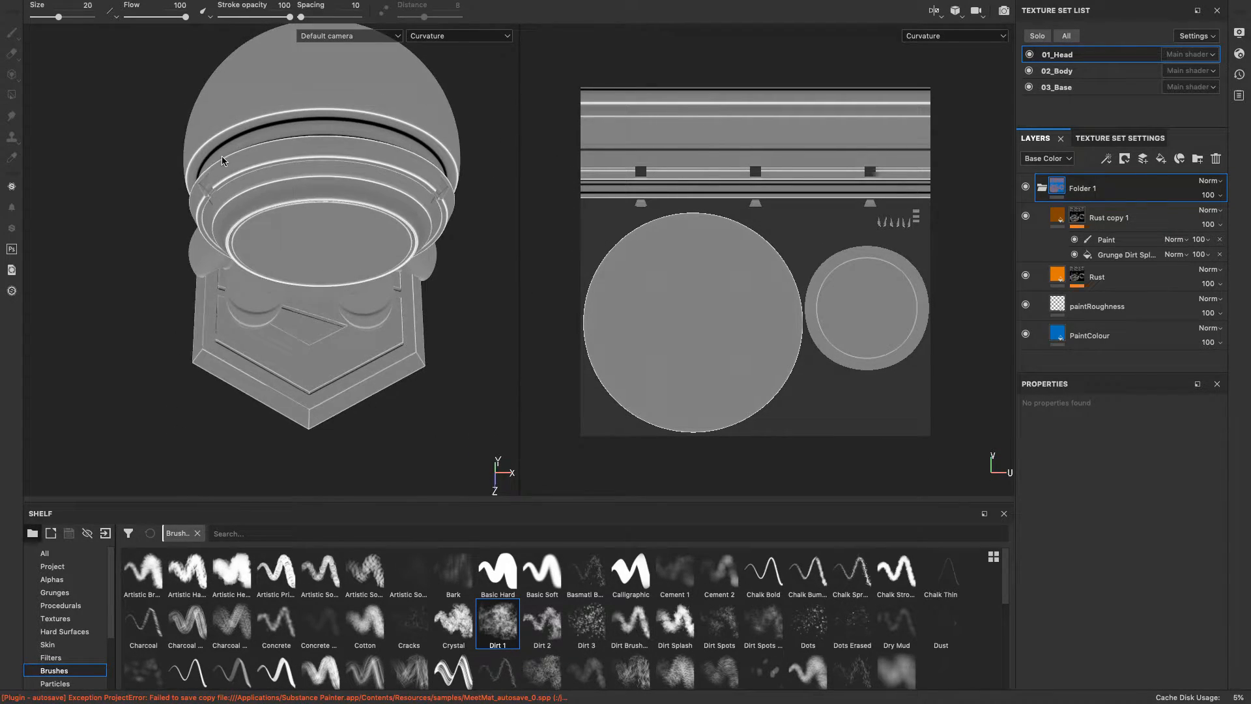
# Step: Switch the viewports from the mesh map back to the Material display and view the head's ringed front
pyautogui.click(468, 41)
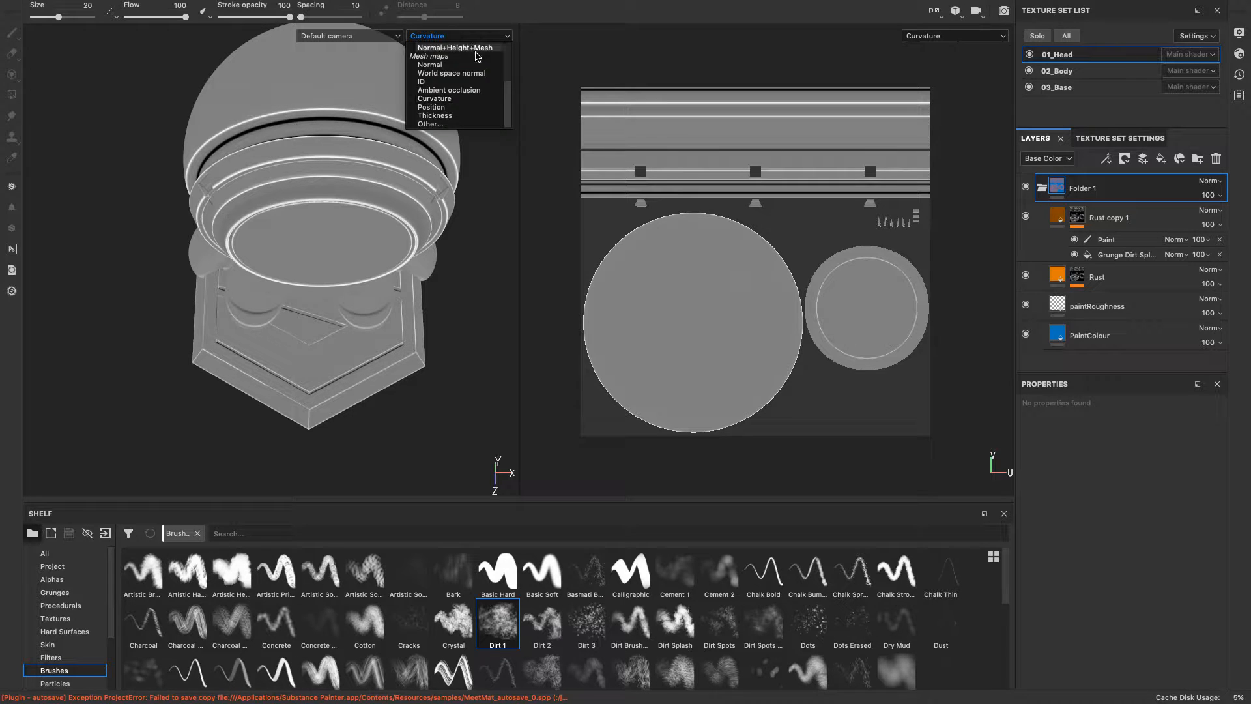
pyautogui.scroll(3, 510, 68)
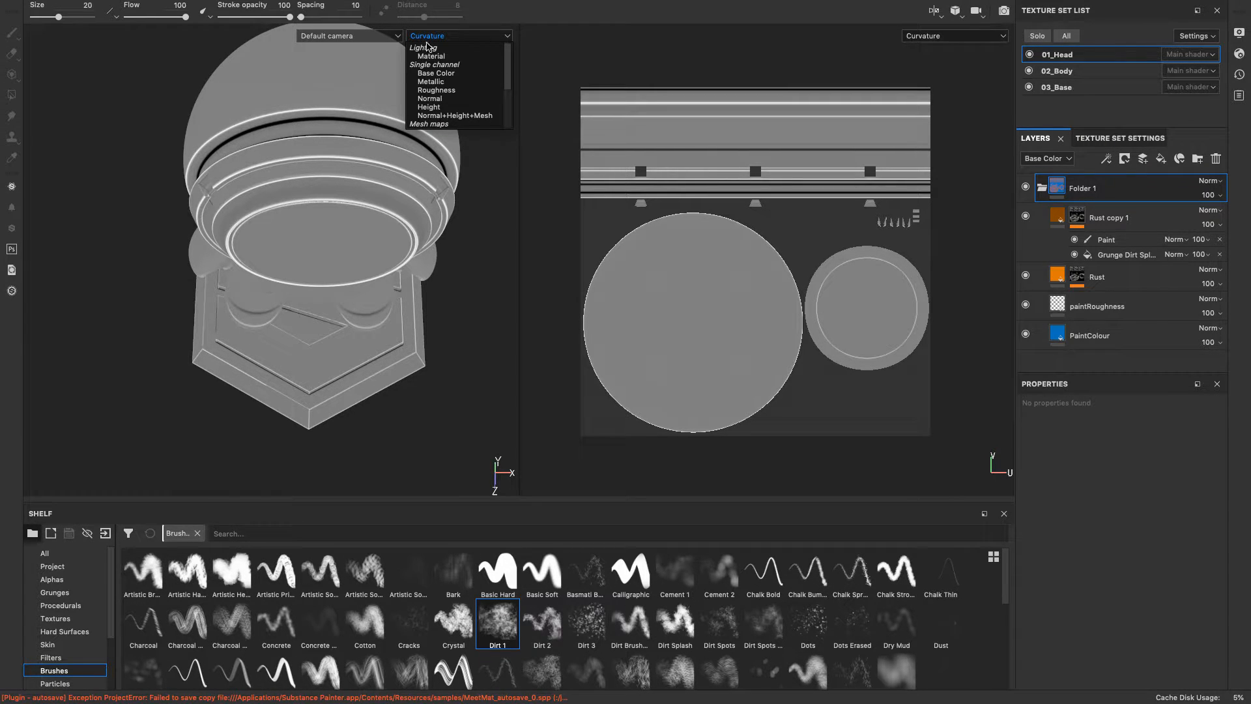
pyautogui.click(431, 56)
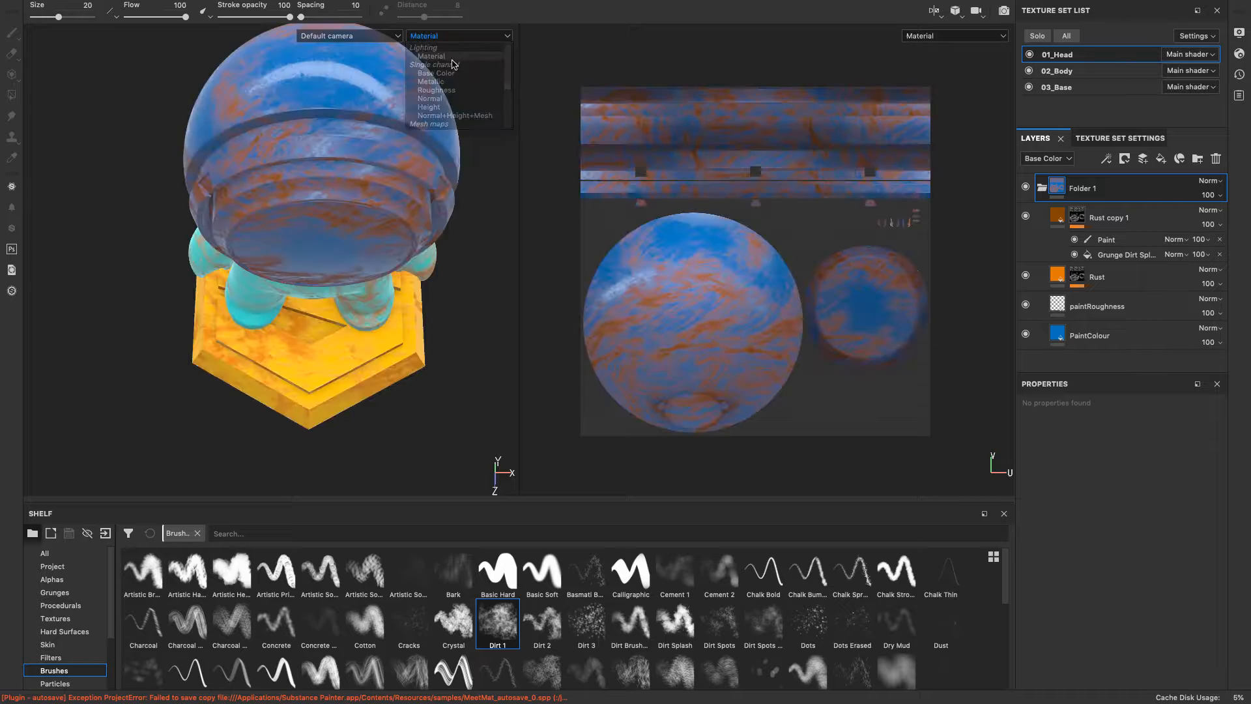
pyautogui.moveTo(467, 246)
pyautogui.keyDown('alt'); pyautogui.mouseDown()
pyautogui.moveTo(300, 122)
pyautogui.moveTo(438, 87)
pyautogui.mouseUp(); pyautogui.keyUp('alt')
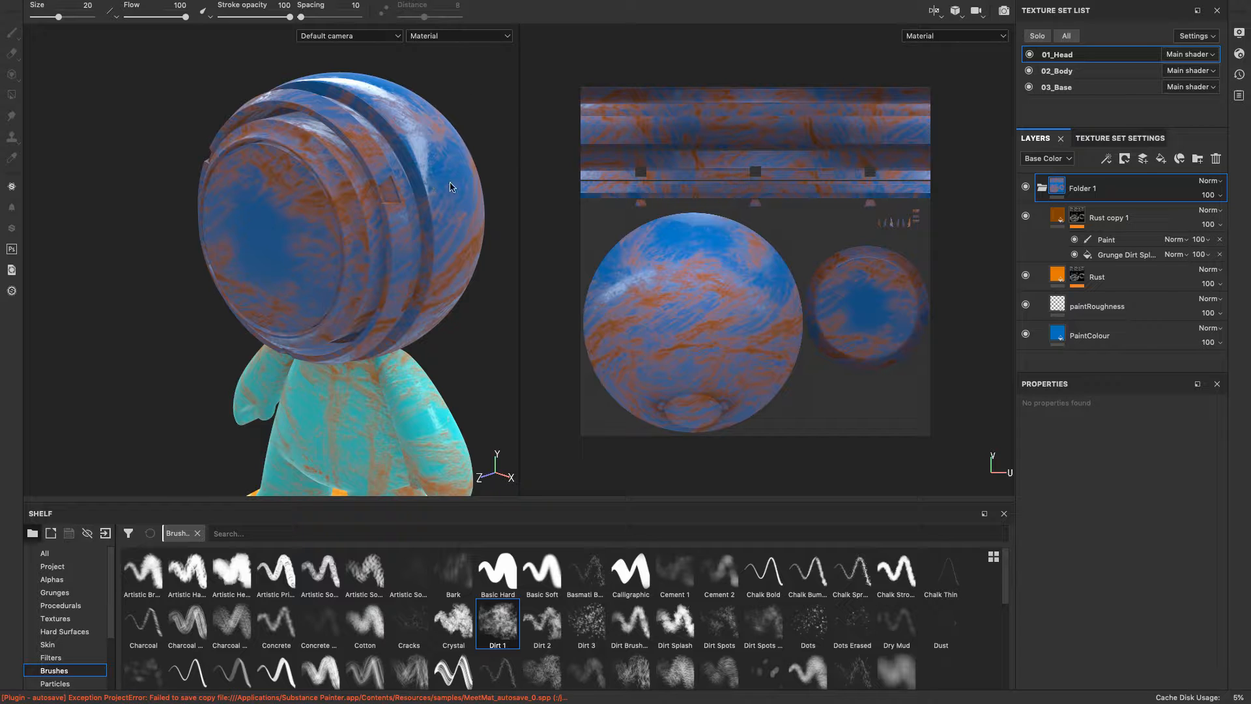
pyautogui.keyDown('alt'); pyautogui.moveTo(440, 288); pyautogui.dragTo(447, 291); pyautogui.keyUp('alt')
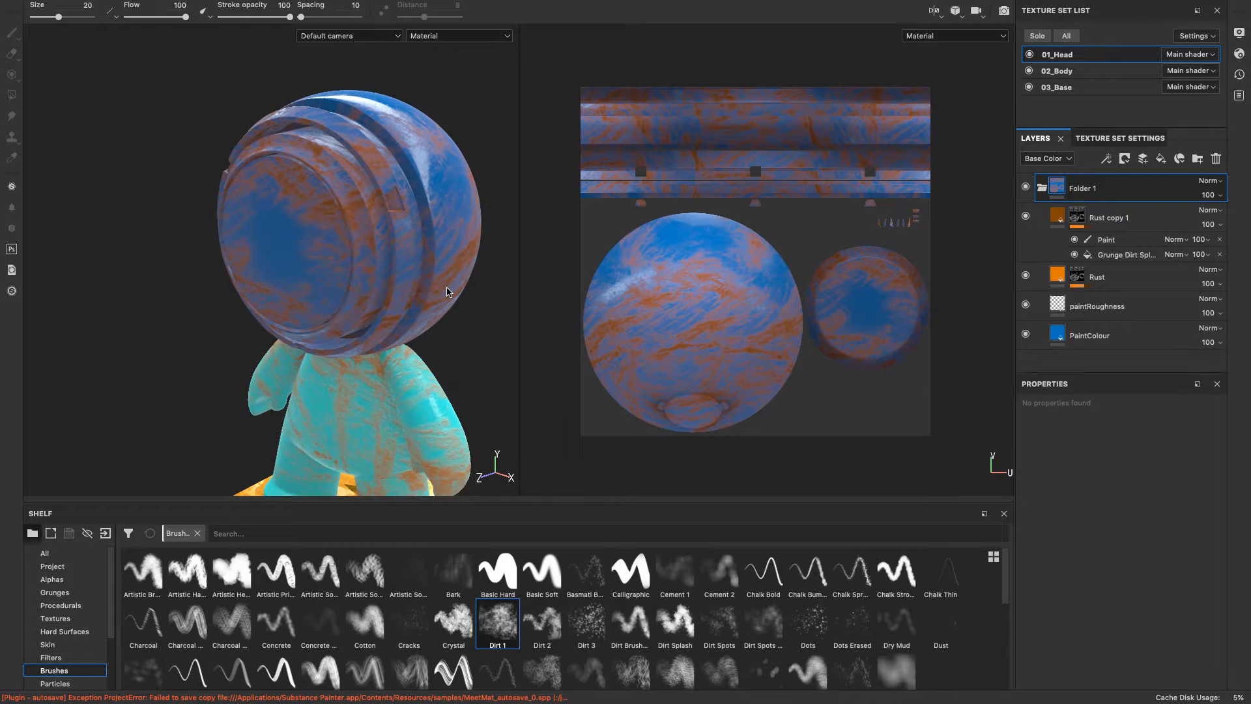
pyautogui.scroll(10, 447, 292)
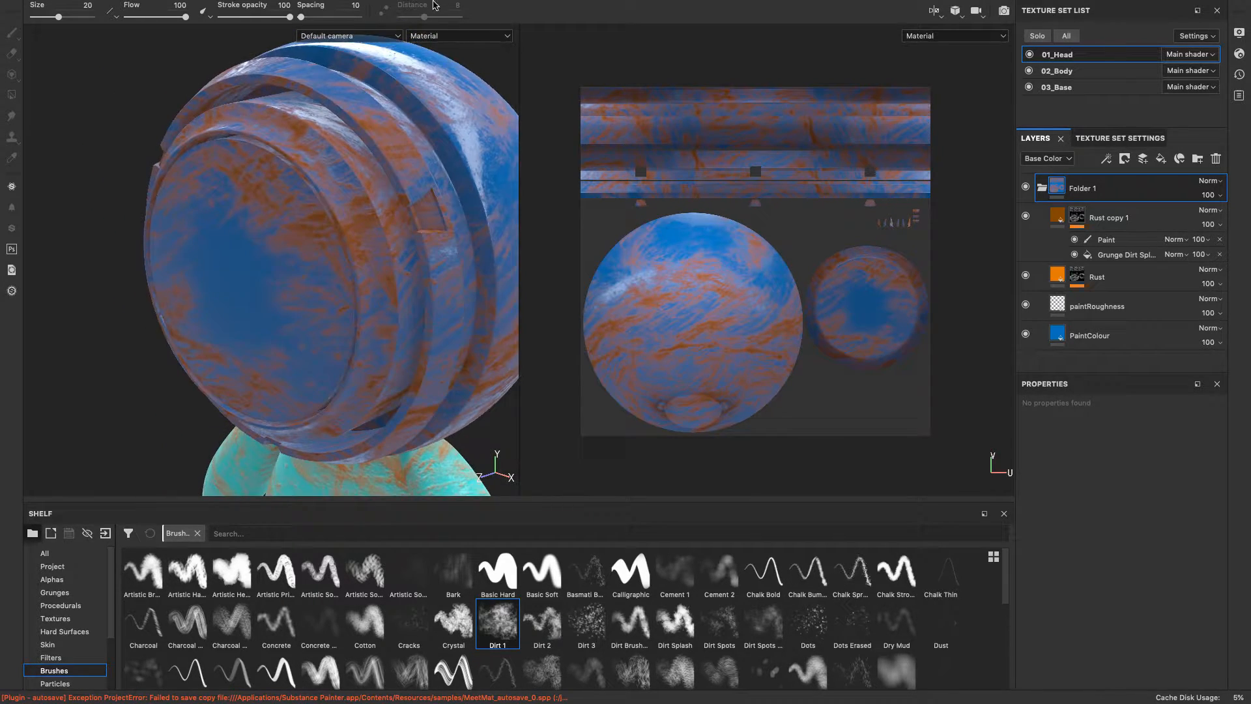
# Step: Add an empty generator to the mask of the Rust copy 1 layer
pyautogui.doubleClick(1137, 225)
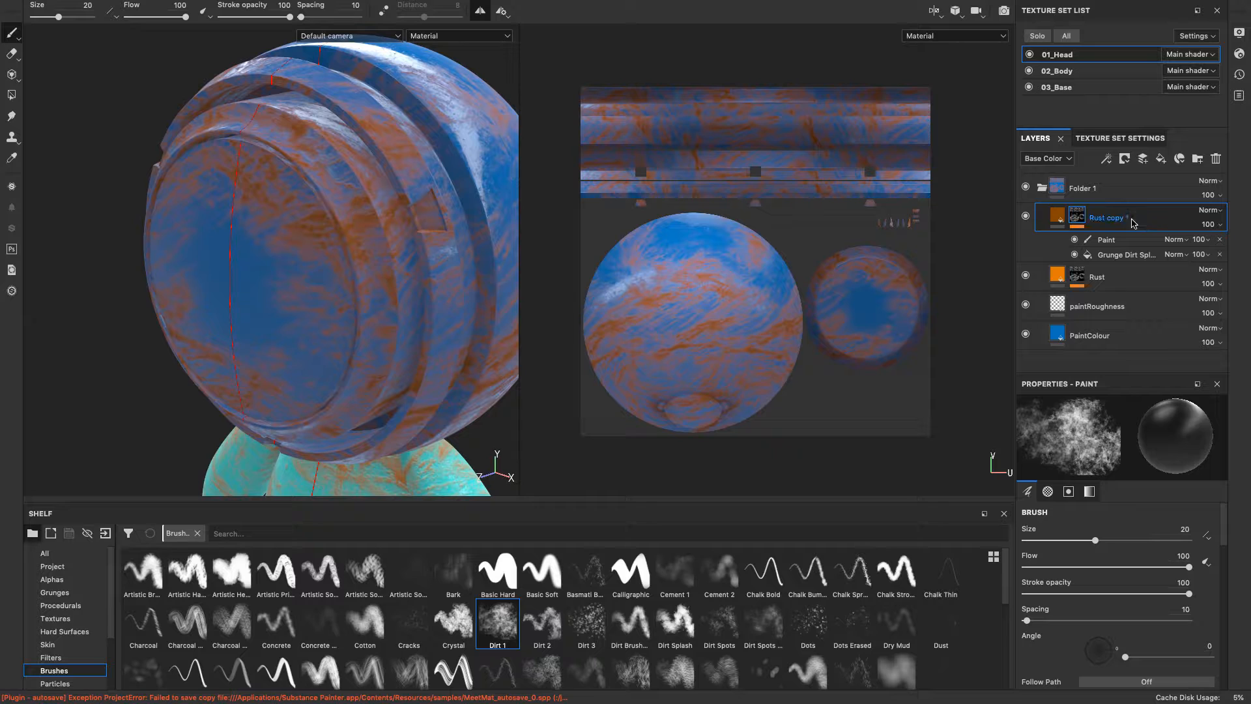
pyautogui.press('Return')
pyautogui.rightClick(1146, 218)
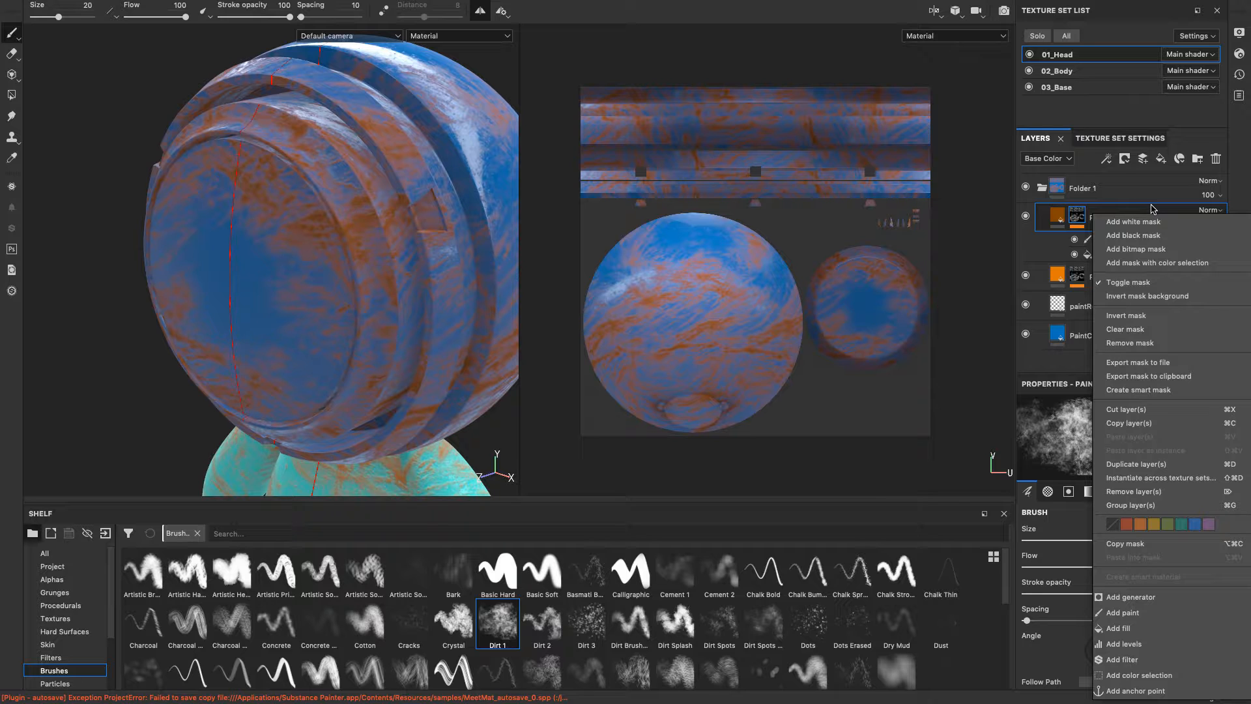
pyautogui.click(1088, 212)
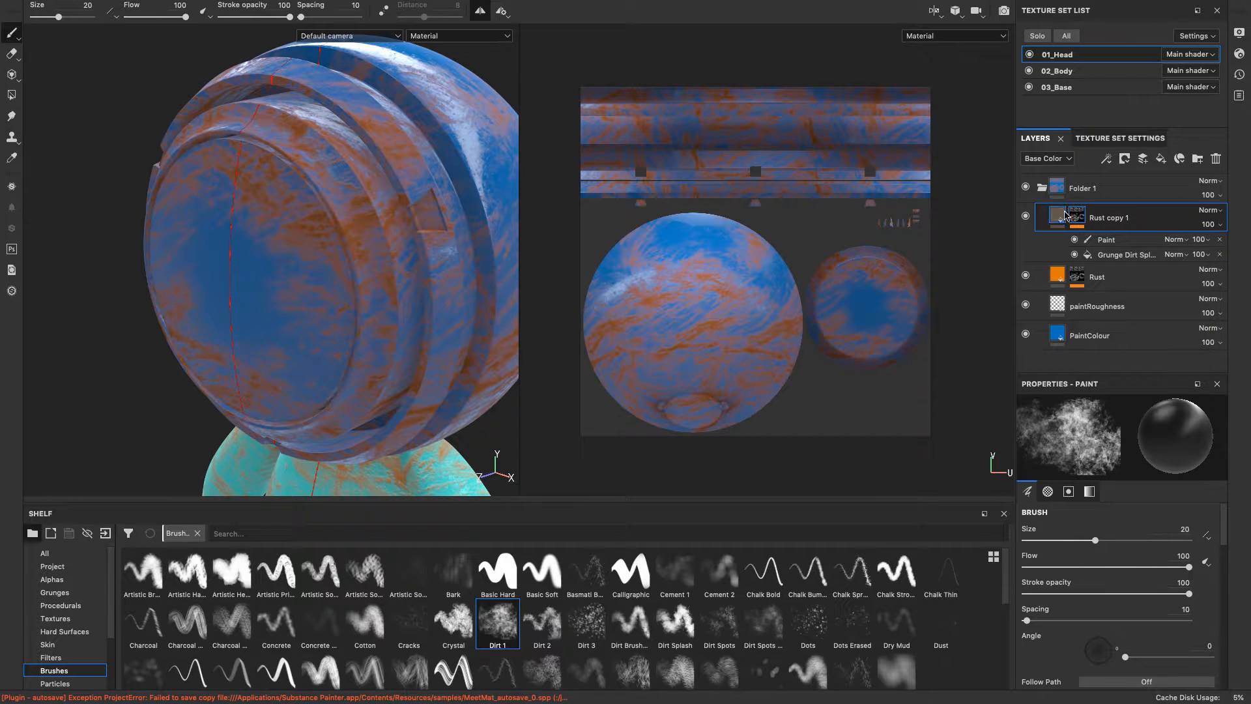
pyautogui.rightClick(1132, 217)
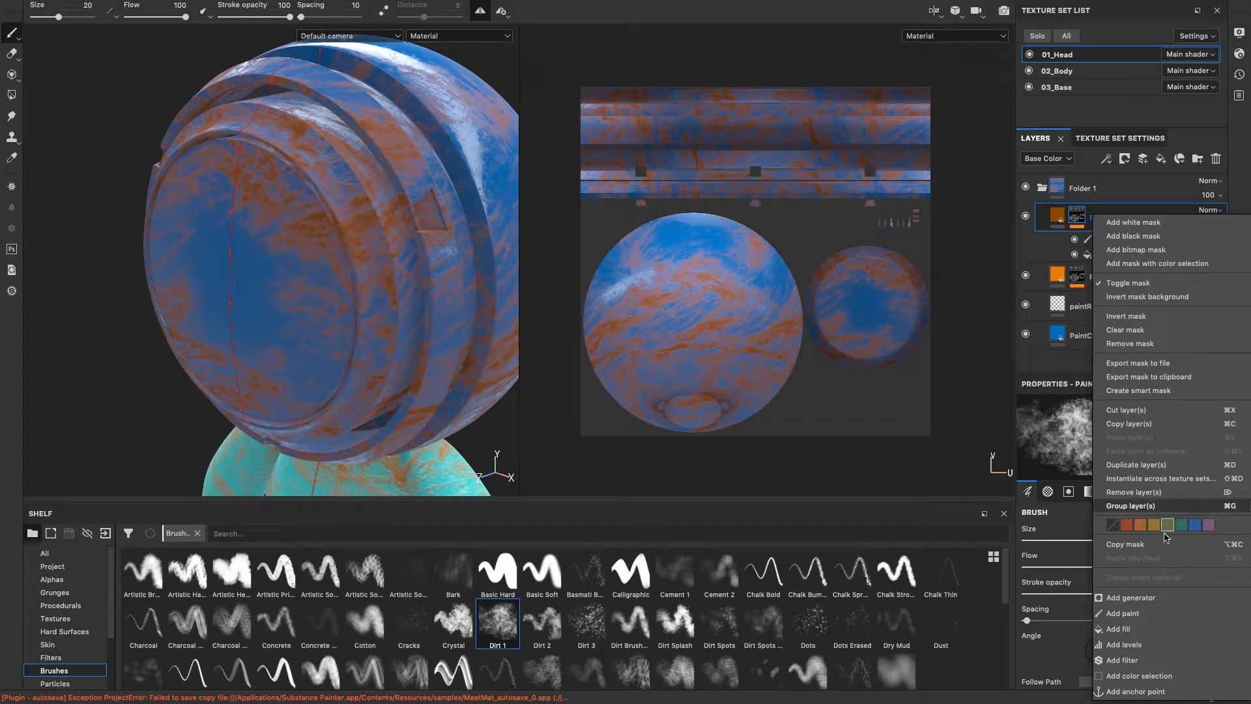
pyautogui.click(1158, 604)
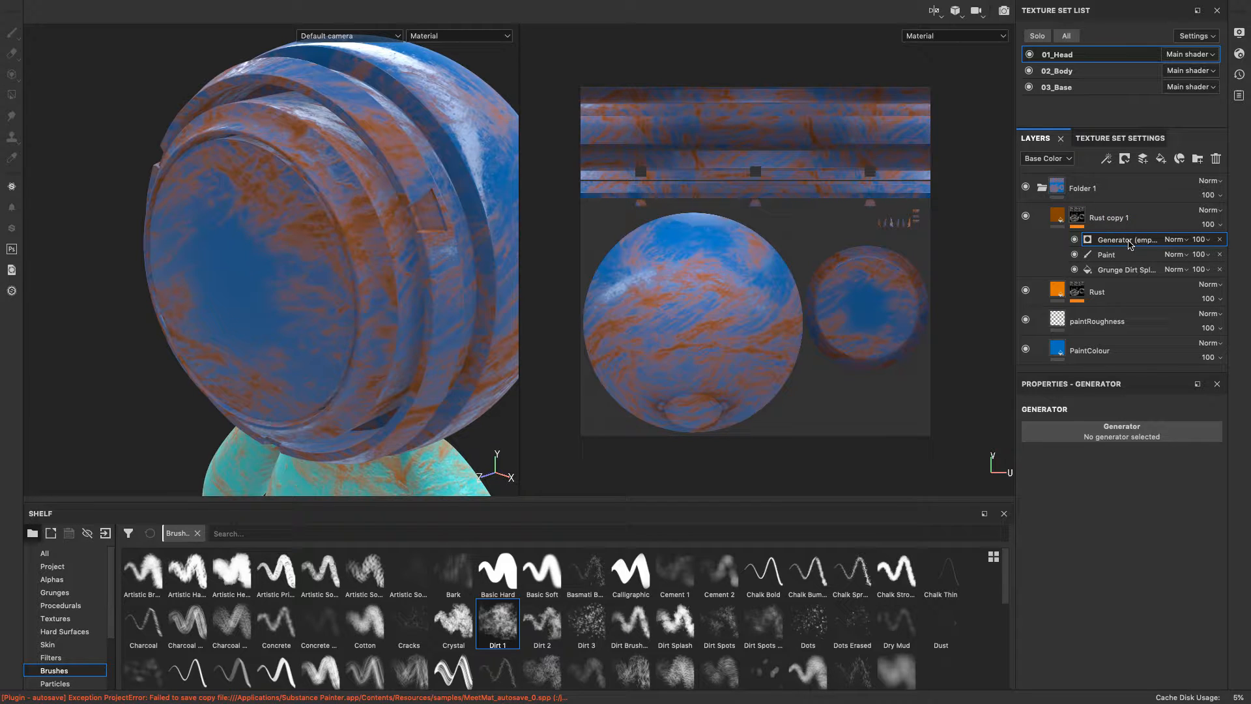
# Step: Change the viewport layout to 3D only and frame the head in it
pyautogui.click(961, 36)
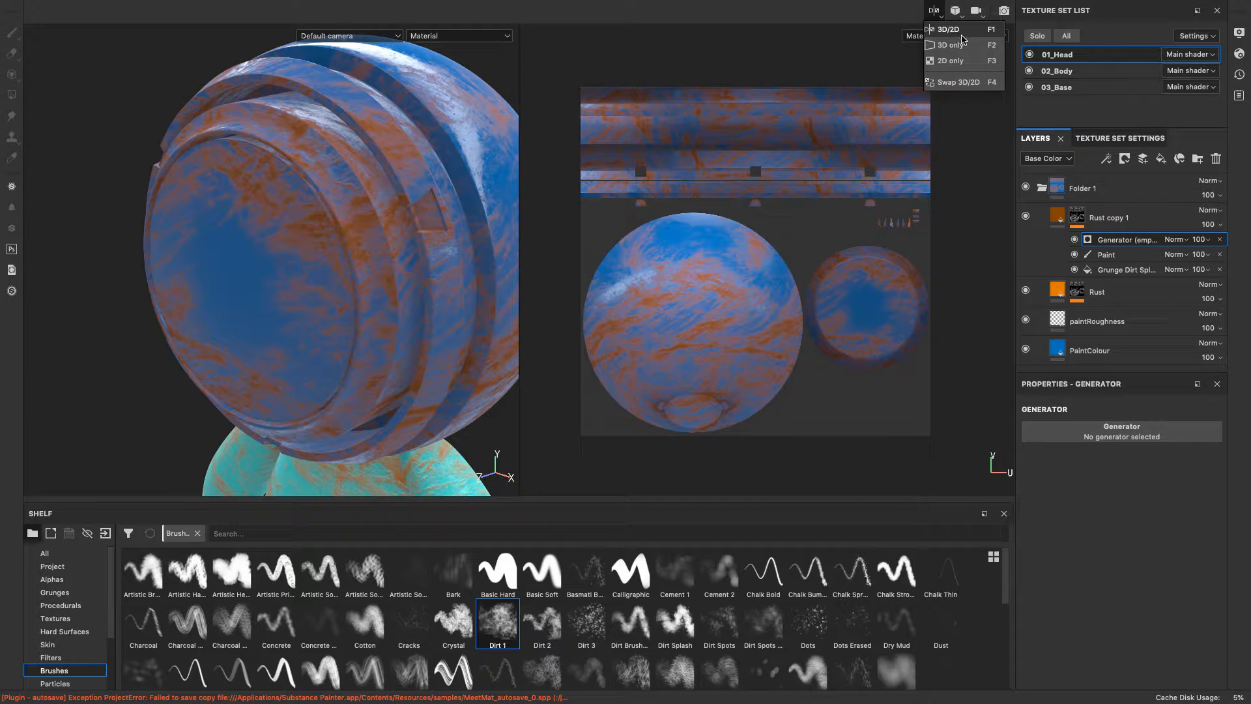
pyautogui.click(962, 39)
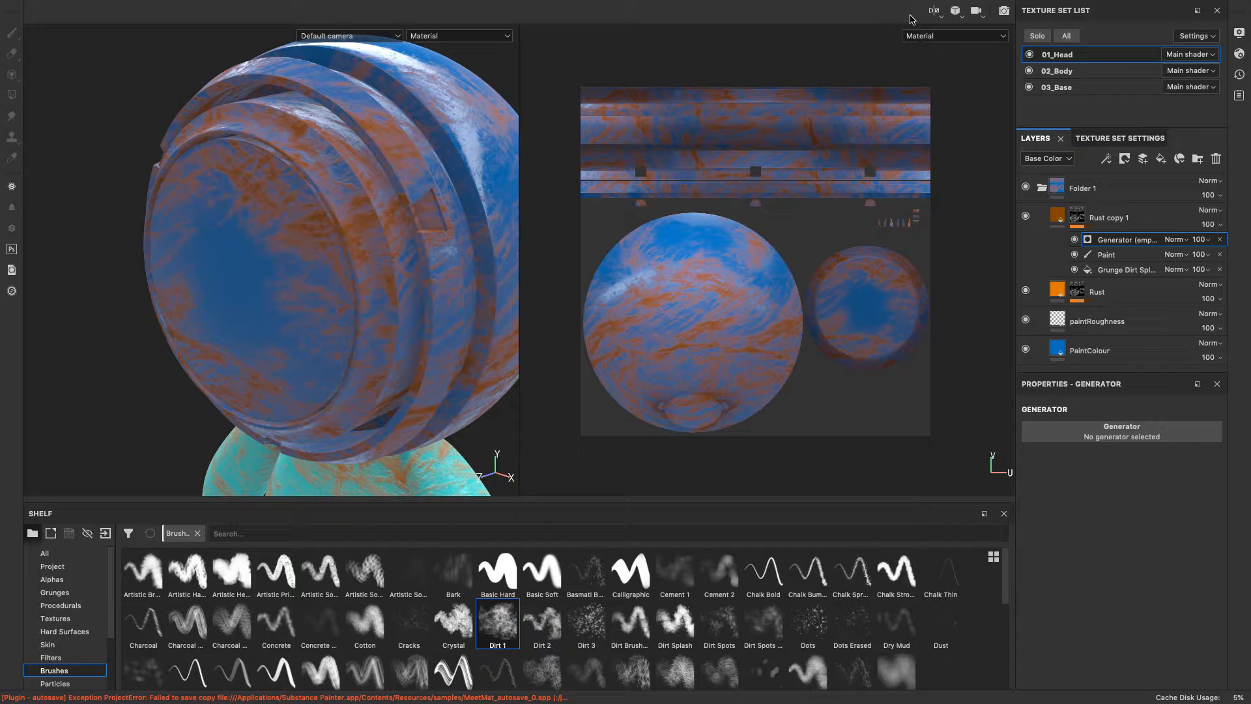
pyautogui.click(937, 14)
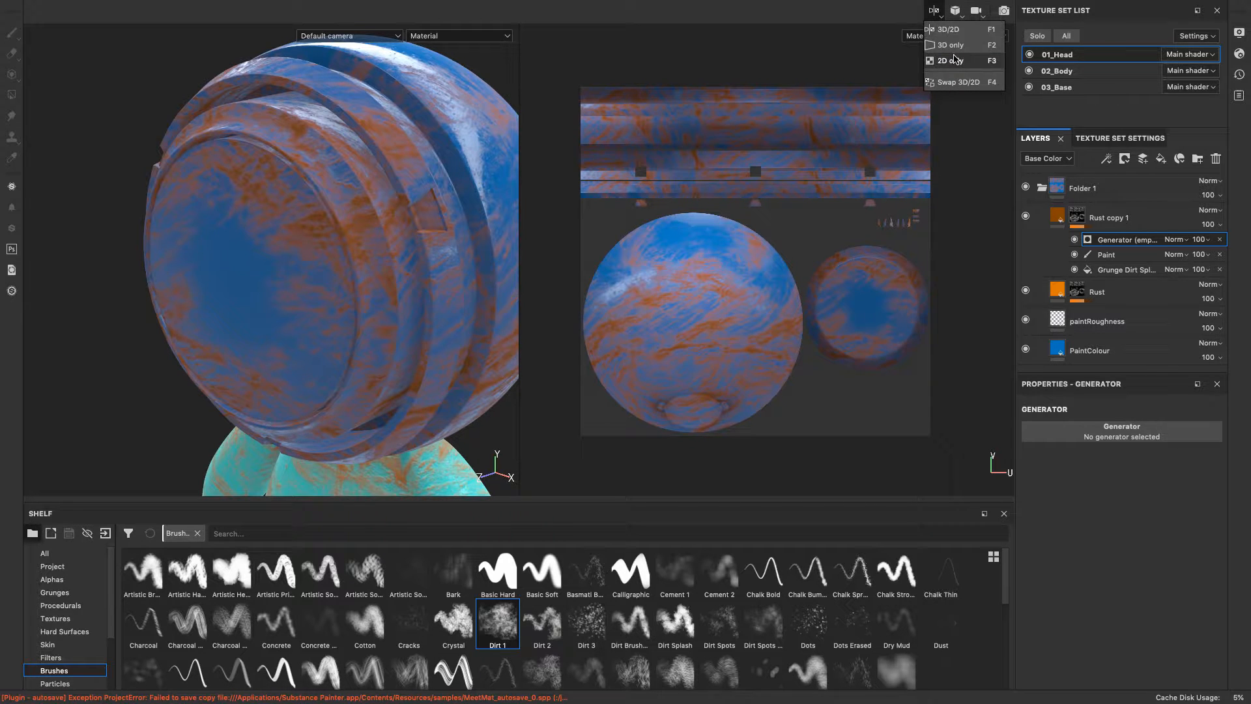
pyautogui.click(950, 45)
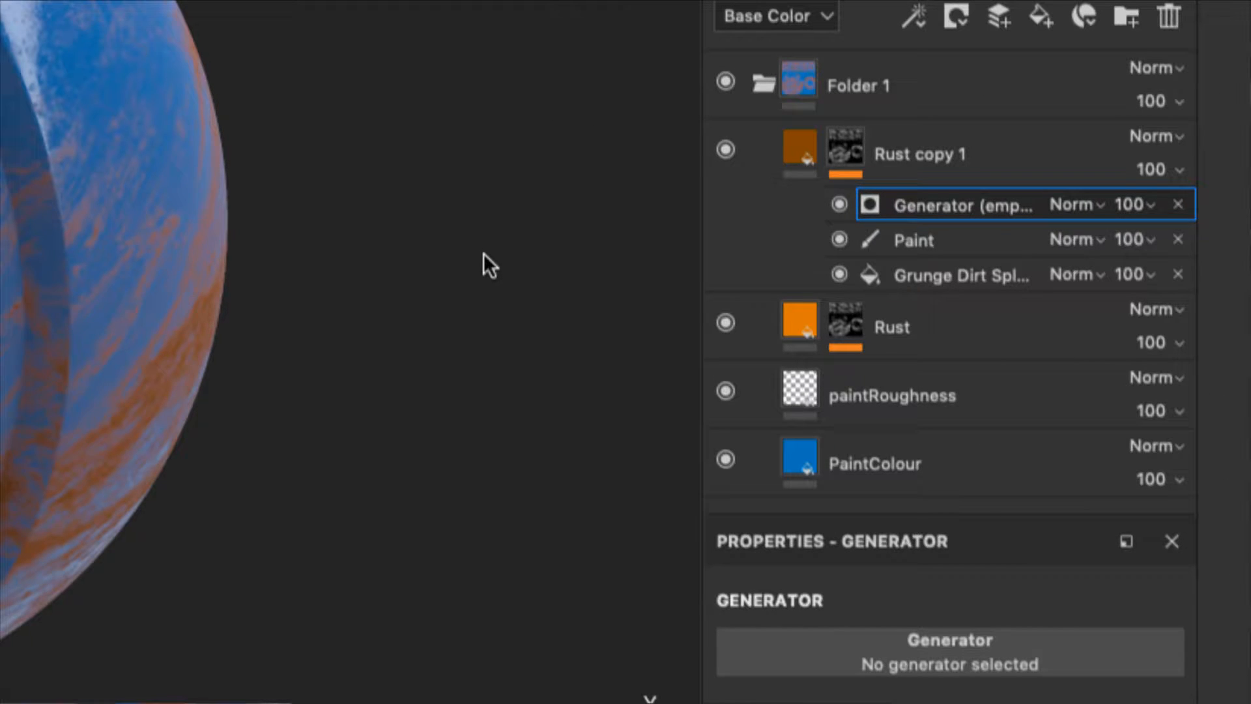
pyautogui.scroll(3, 484, 252)
pyautogui.scroll(-6, 483, 250)
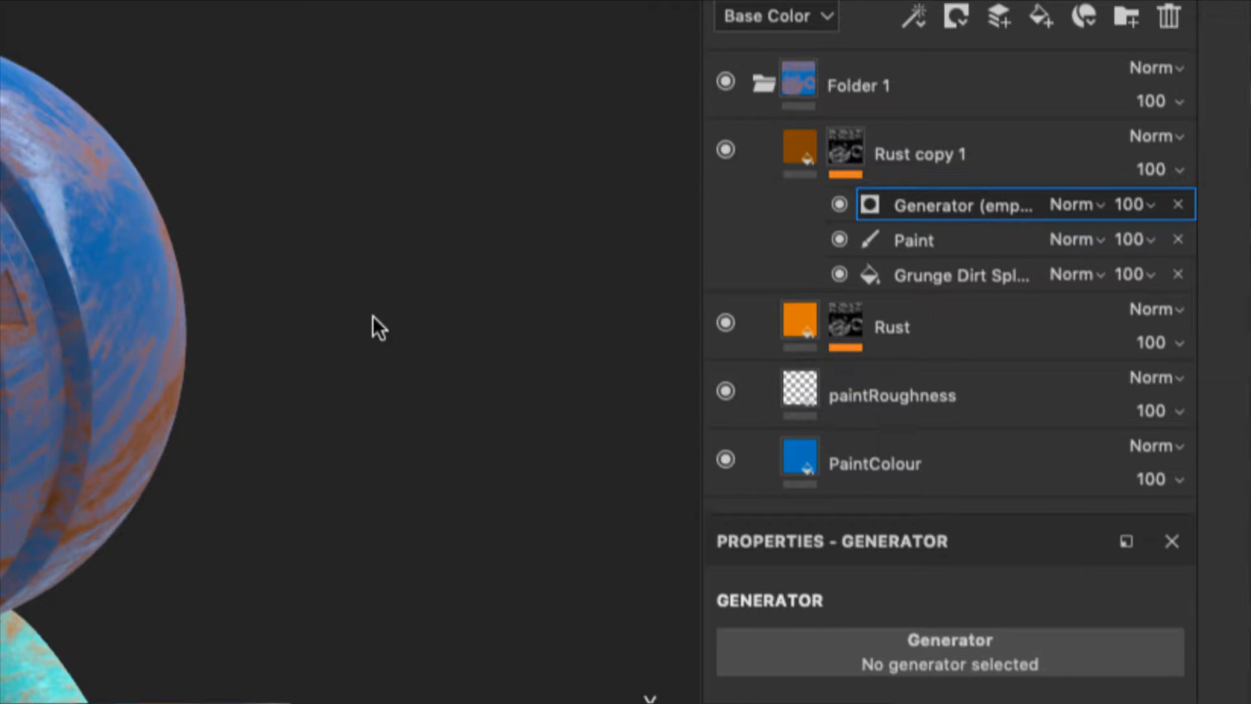
pyautogui.moveTo(373, 315); pyautogui.dragTo(874, 299, button='middle')
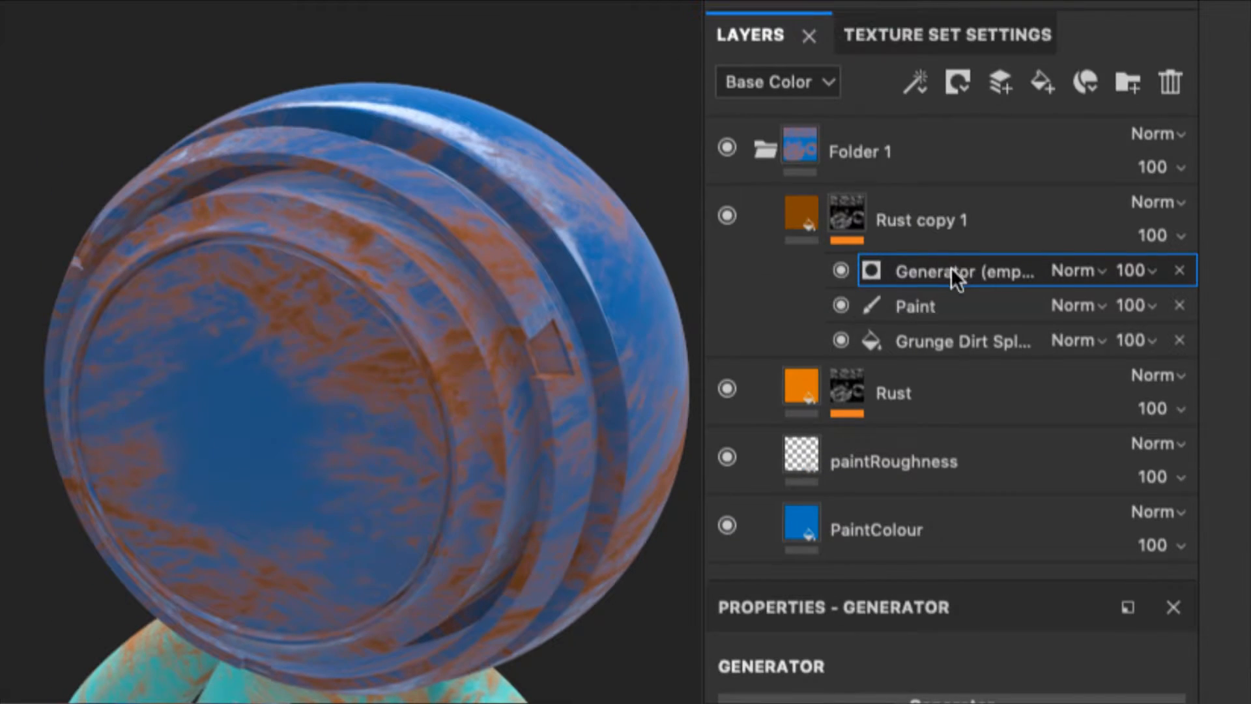
# Step: Hide the Rust copy 1 layer and its Paint effect, and add an empty generator to the Rust layer's mask
pyautogui.click(841, 306)
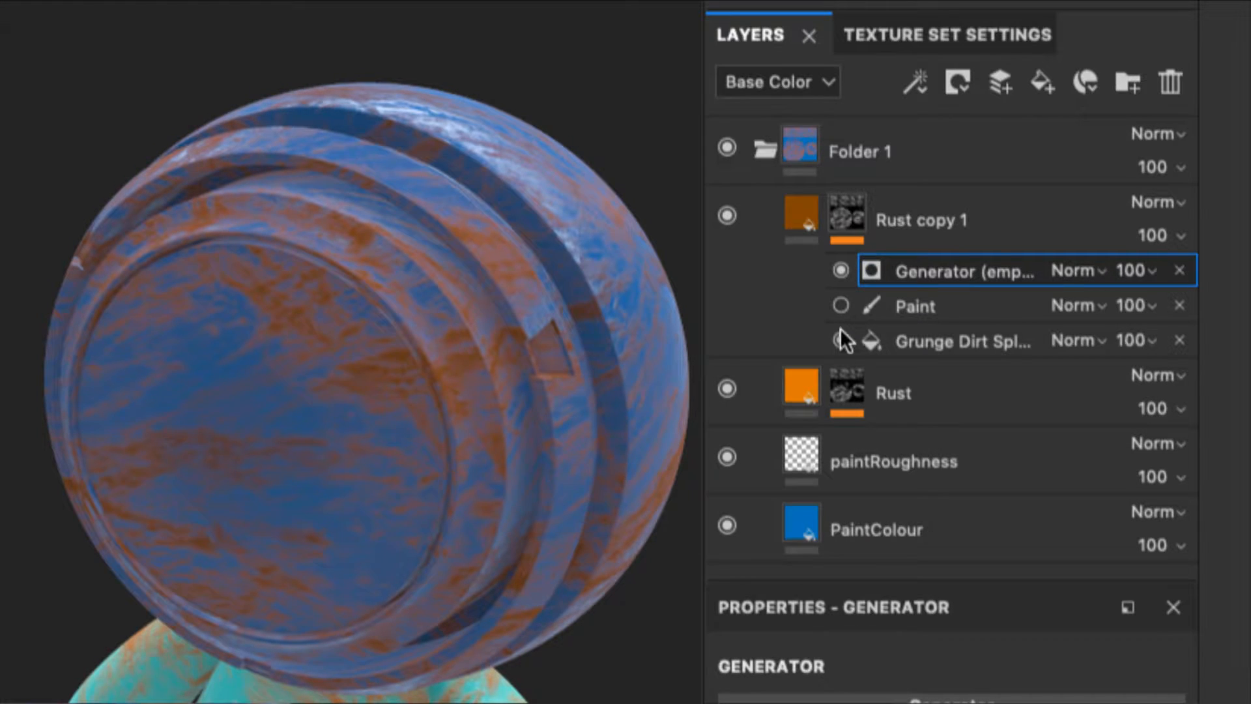
pyautogui.click(728, 216)
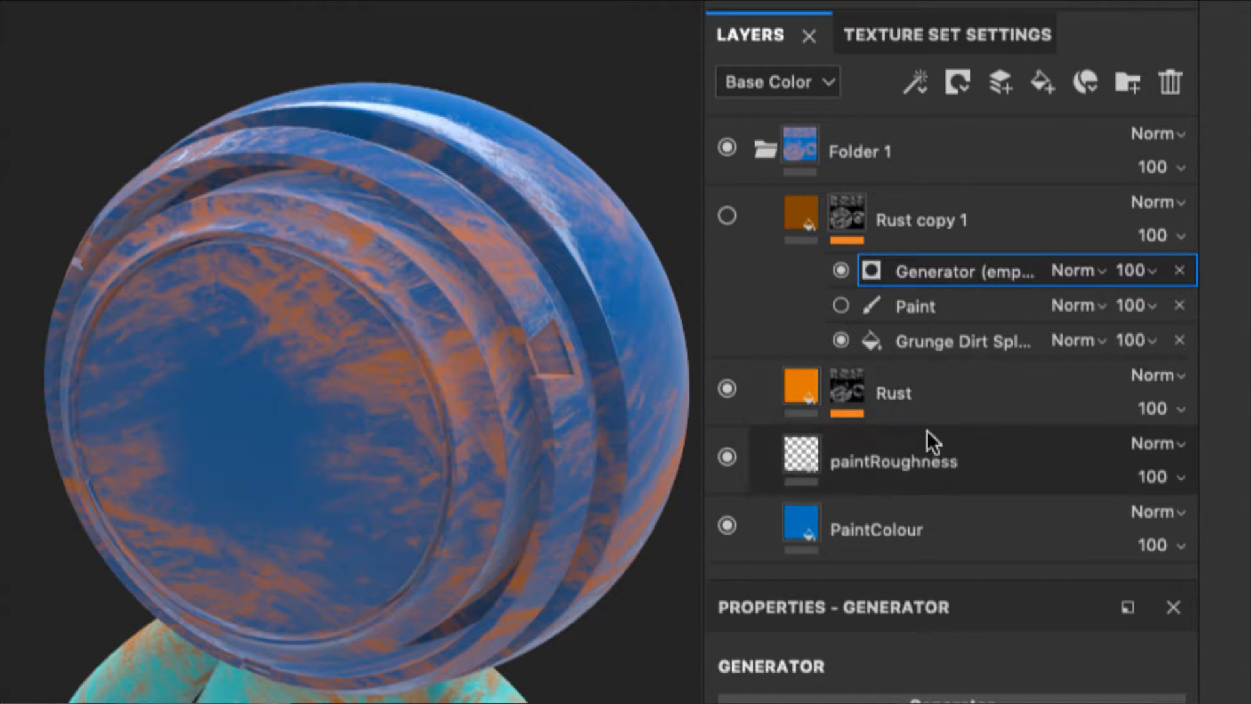
pyautogui.click(822, 407)
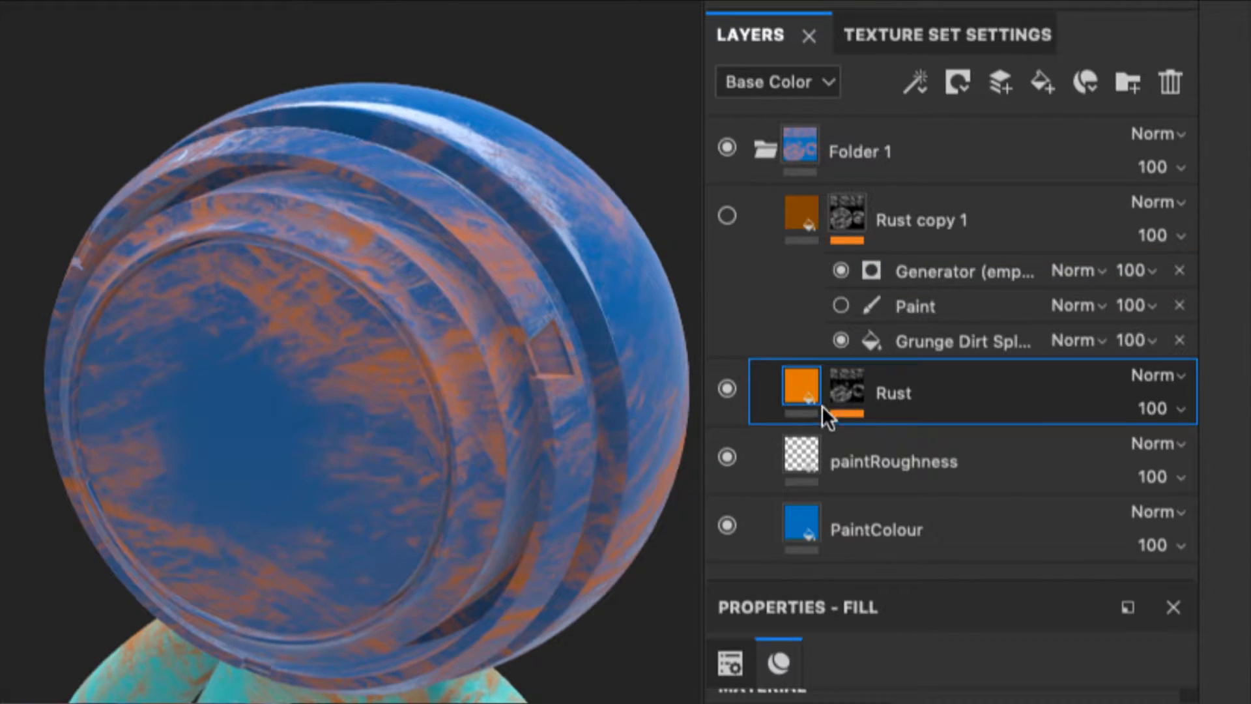
pyautogui.click(854, 389)
pyautogui.scroll(-2, 905, 430)
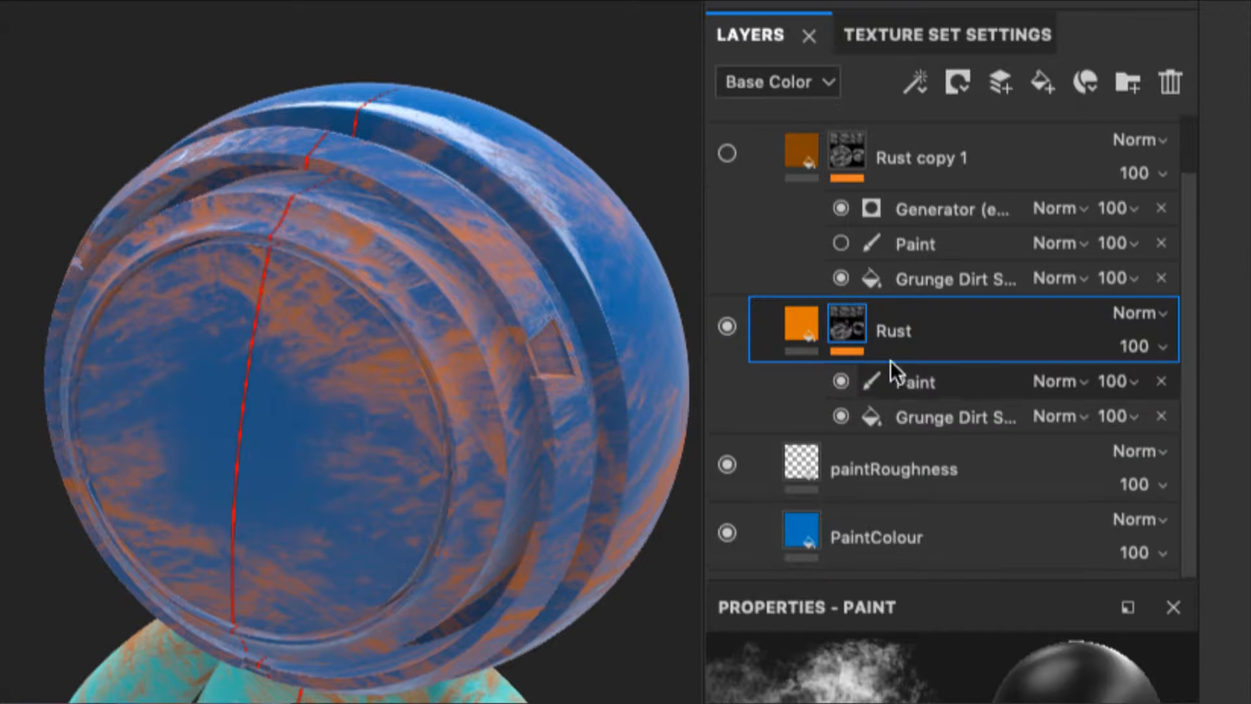
pyautogui.rightClick(854, 336)
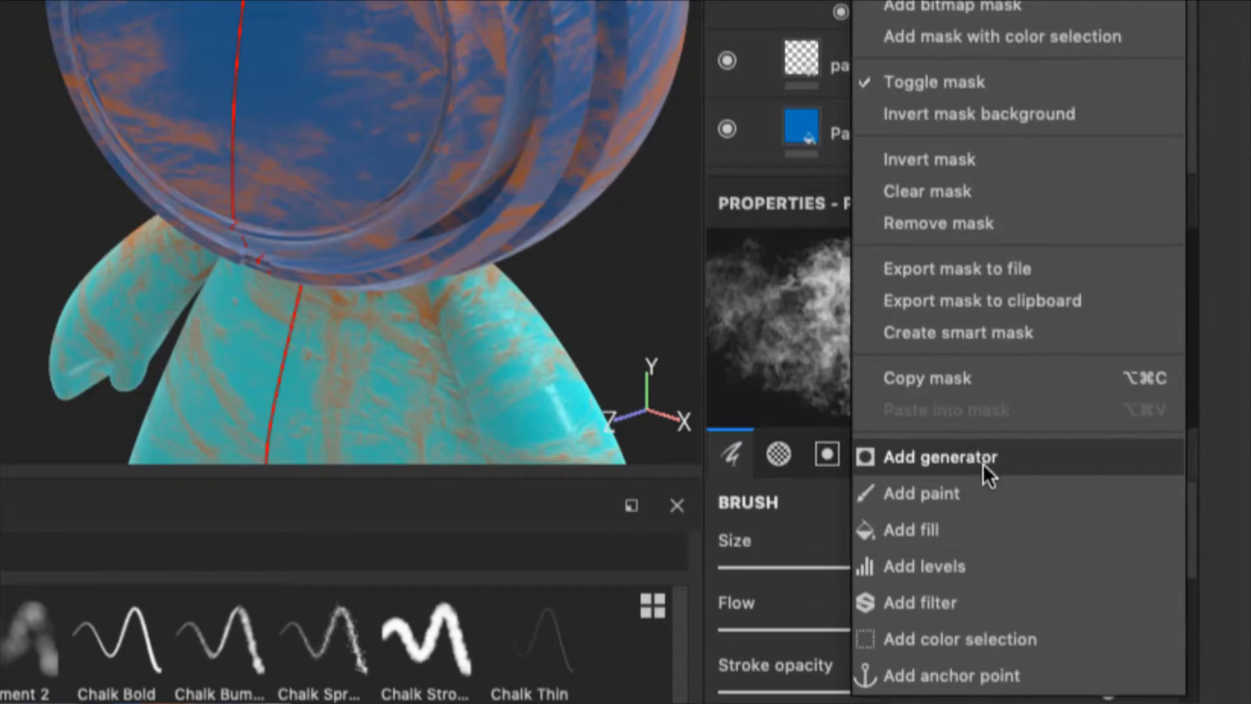
pyautogui.click(983, 459)
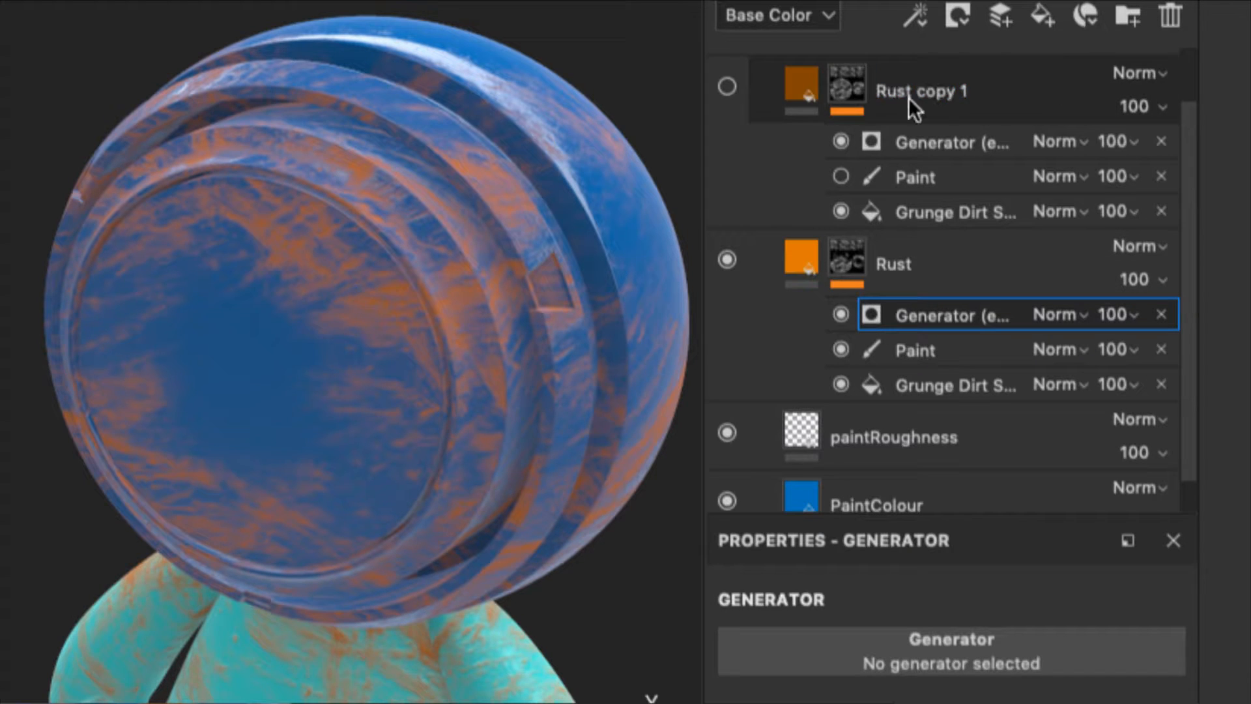
# Step: Delete the Rust copy 1 layer and select the empty generator in the Rust layer's mask
pyautogui.click(972, 86)
pyautogui.click(1170, 14)
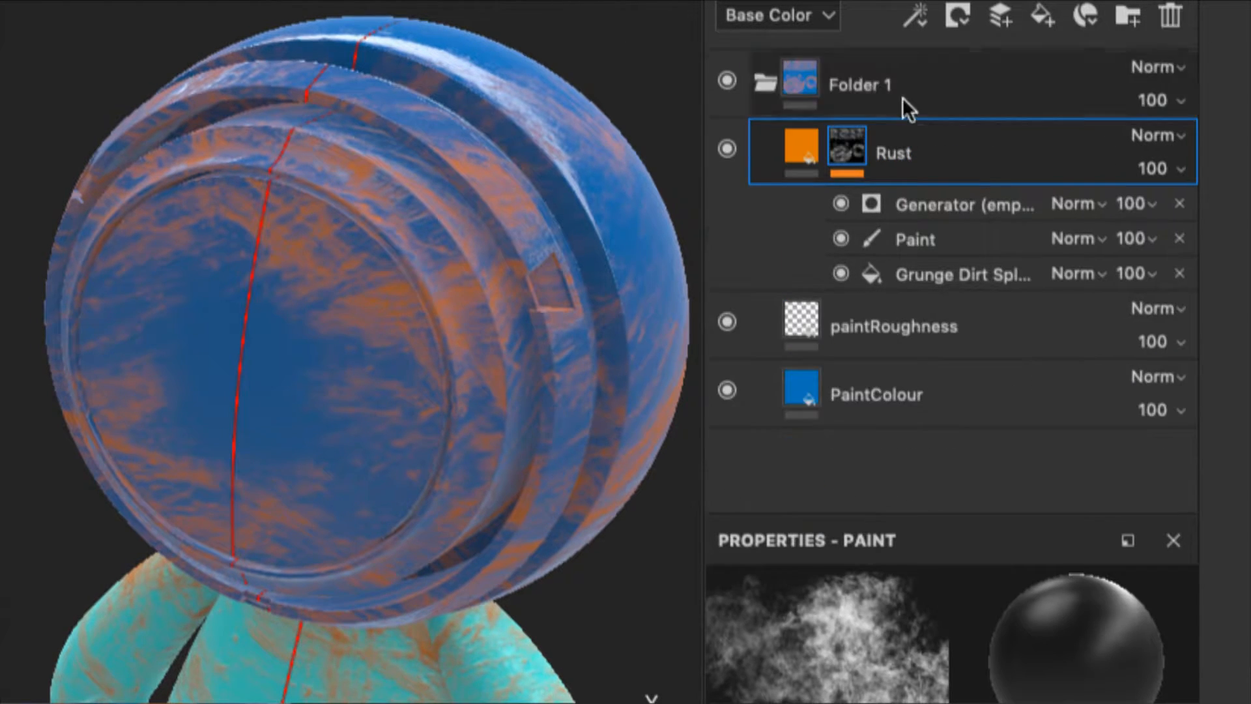
pyautogui.click(951, 206)
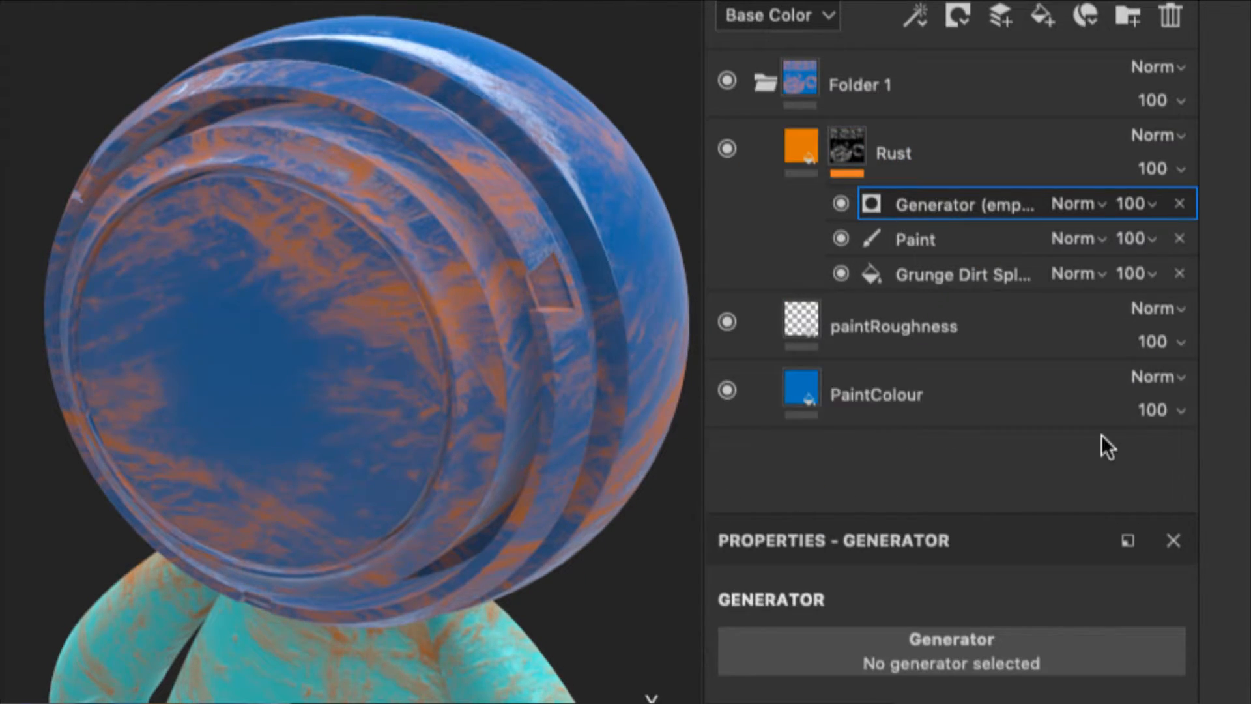
# Step: Hide the Paint and Grunge Dirt fill effects in the Rust layer's mask, leaving the generator enabled
pyautogui.click(842, 238)
pyautogui.click(841, 273)
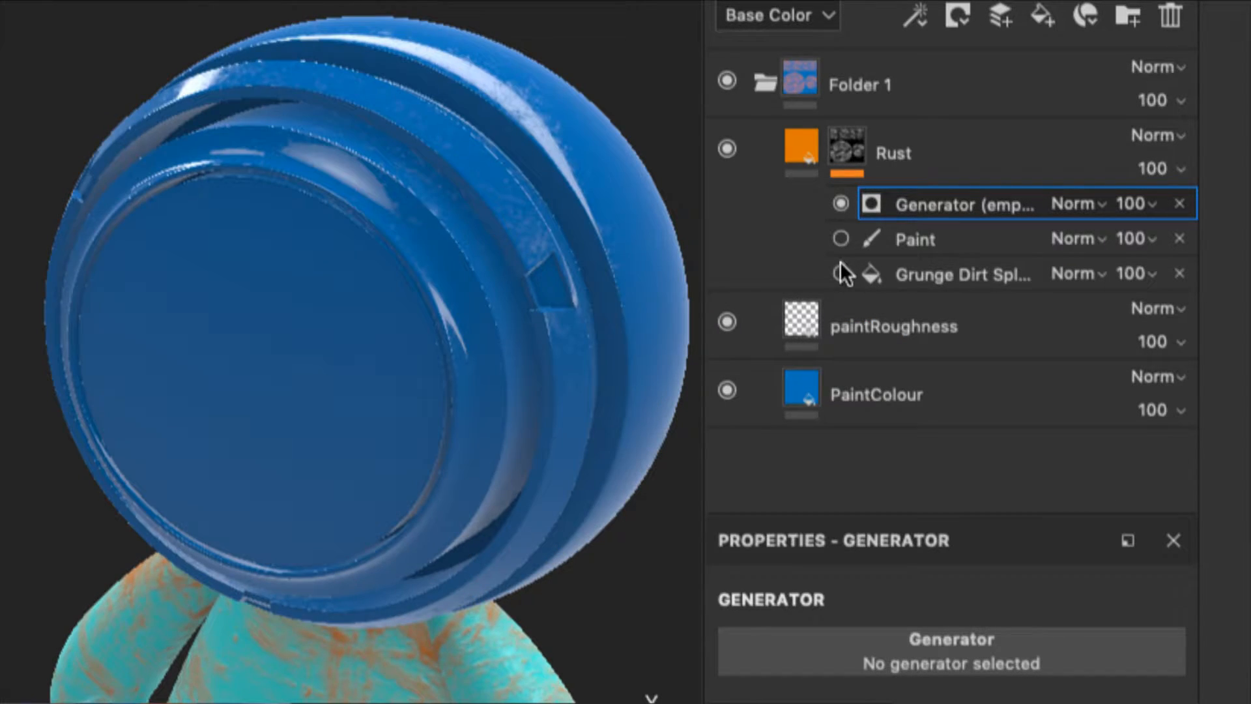
pyautogui.click(842, 273)
pyautogui.click(841, 271)
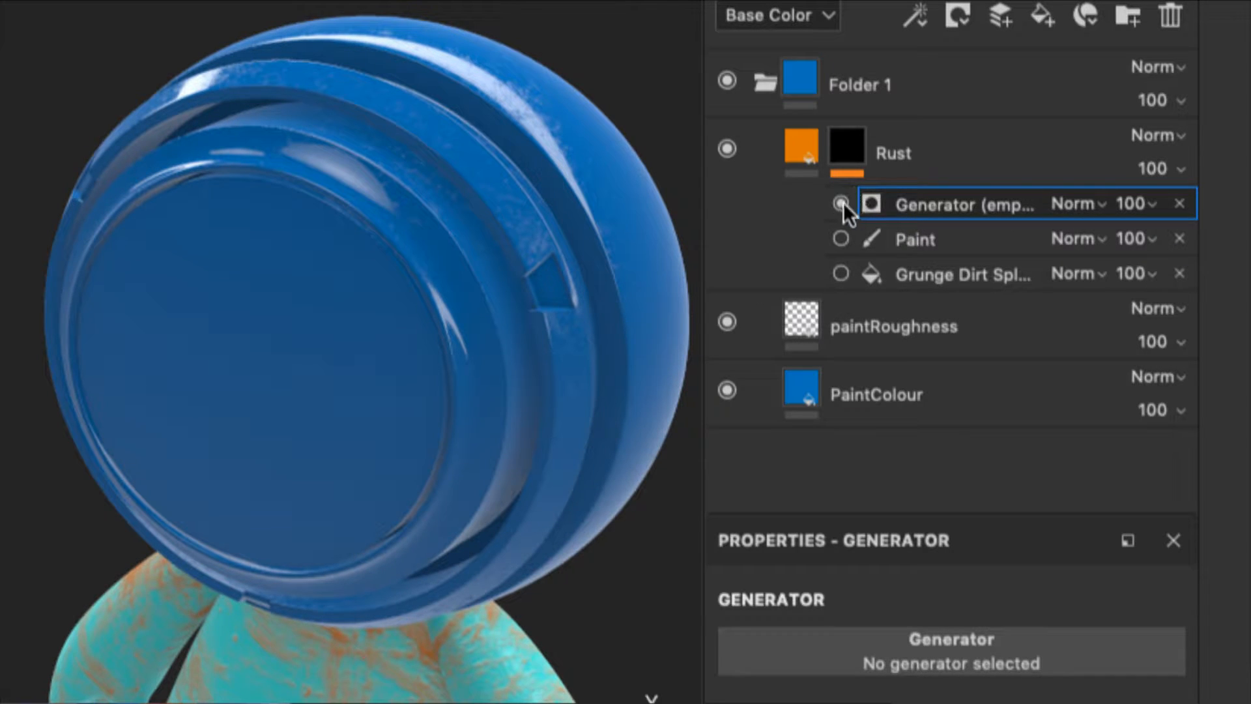
pyautogui.click(842, 240)
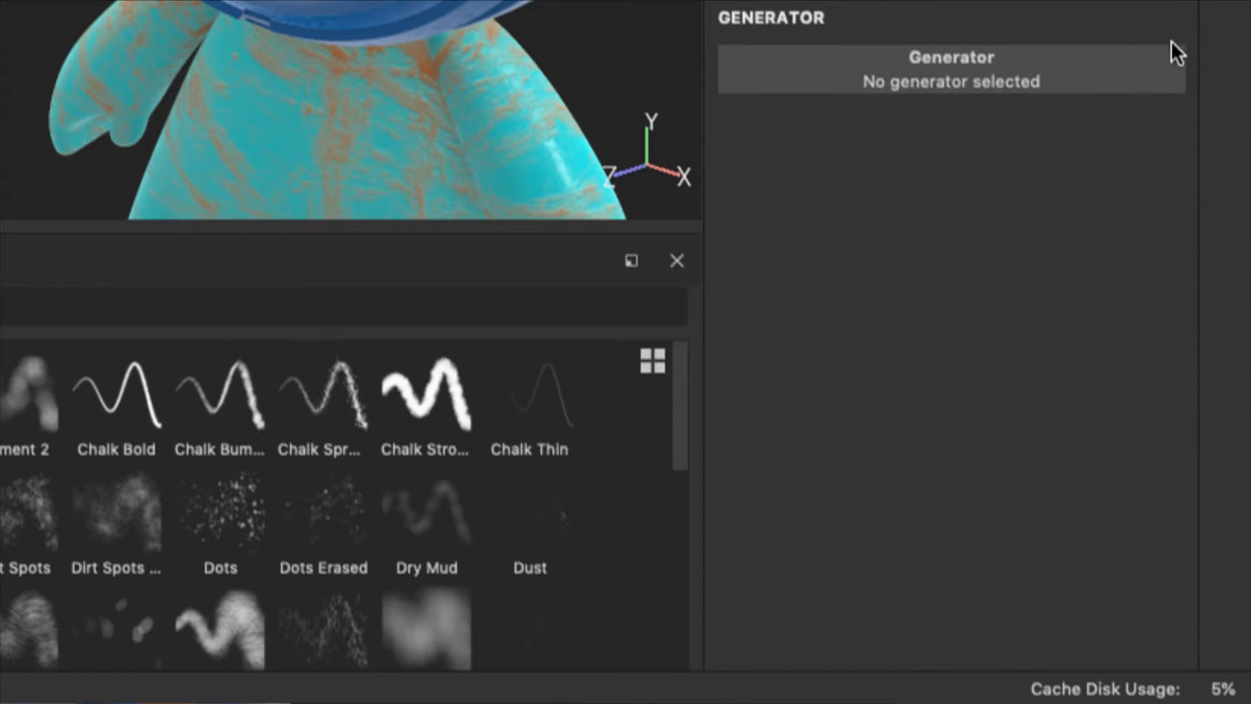
# Step: Assign Metal Edge Wear to the Rust mask's generator and examine the wear along the head's ring edges
pyautogui.click(948, 68)
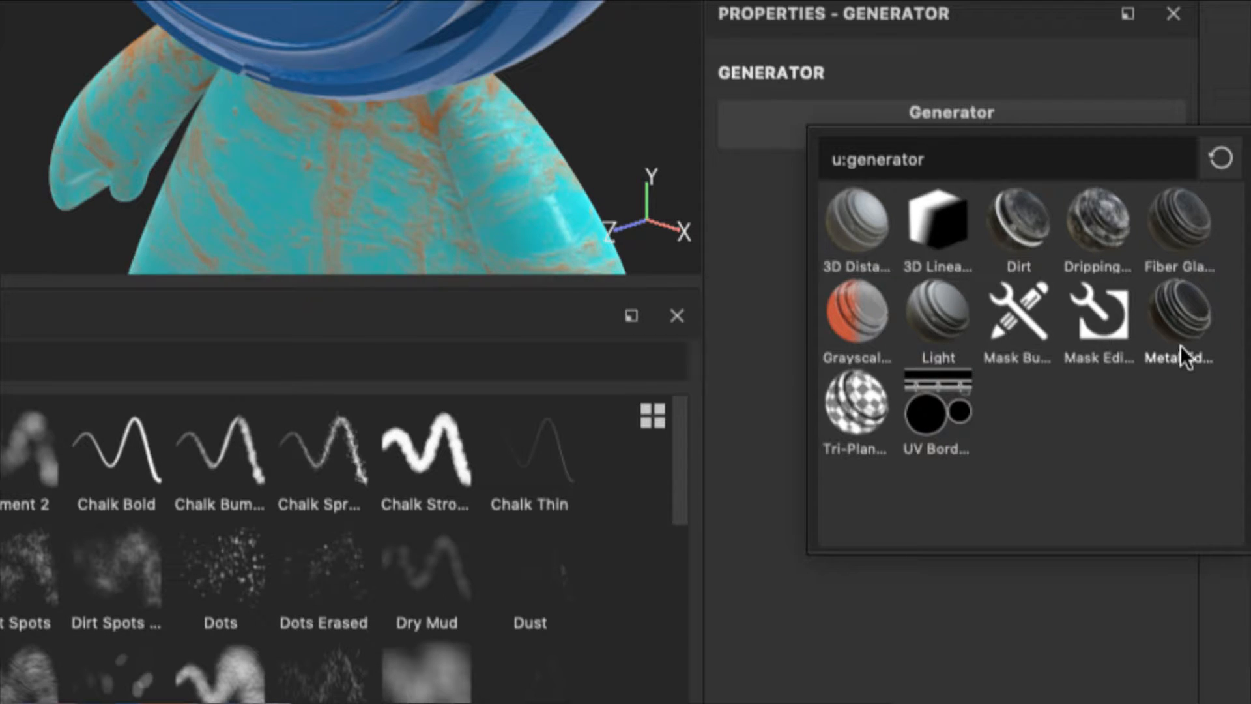
pyautogui.moveTo(1182, 340)
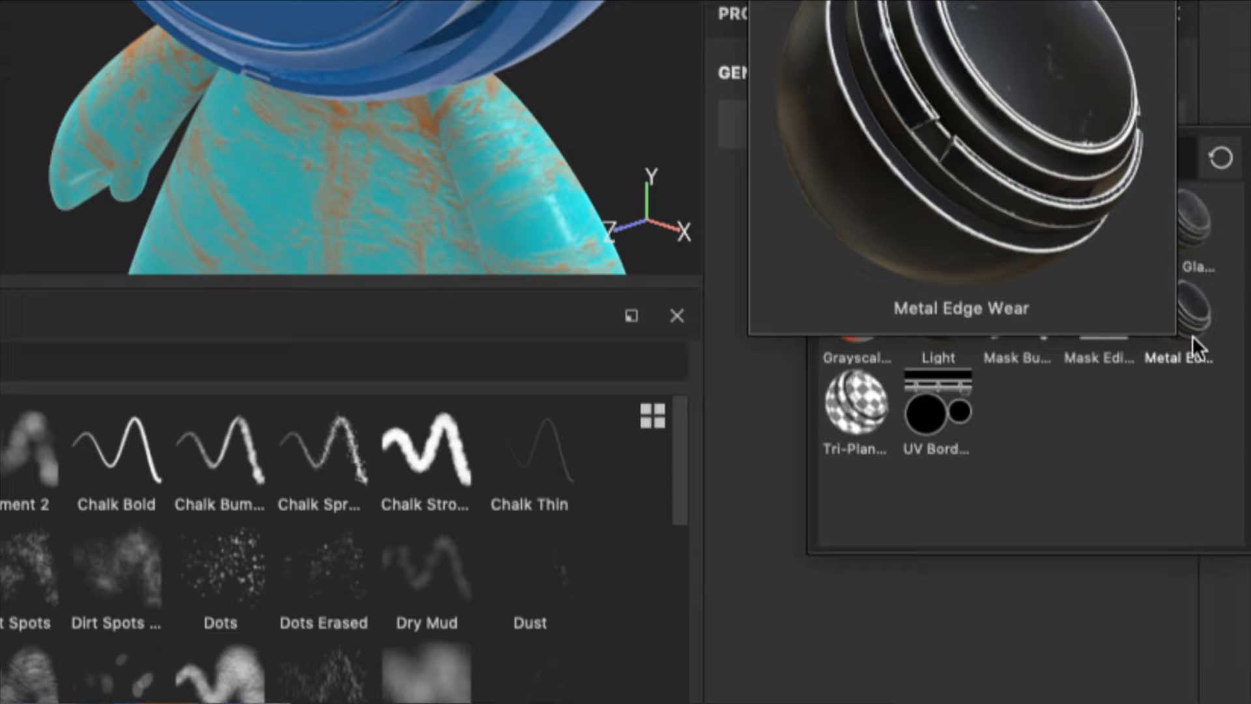
pyautogui.click(1193, 335)
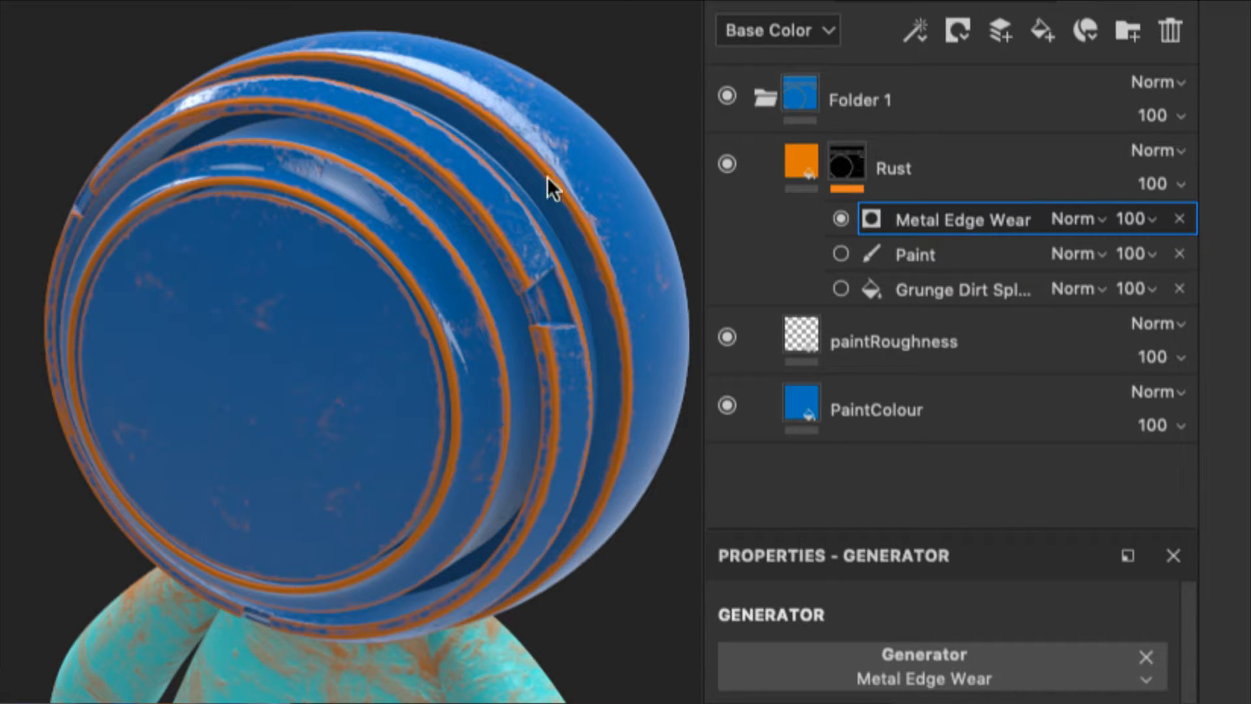
pyautogui.scroll(-1, 588, 233)
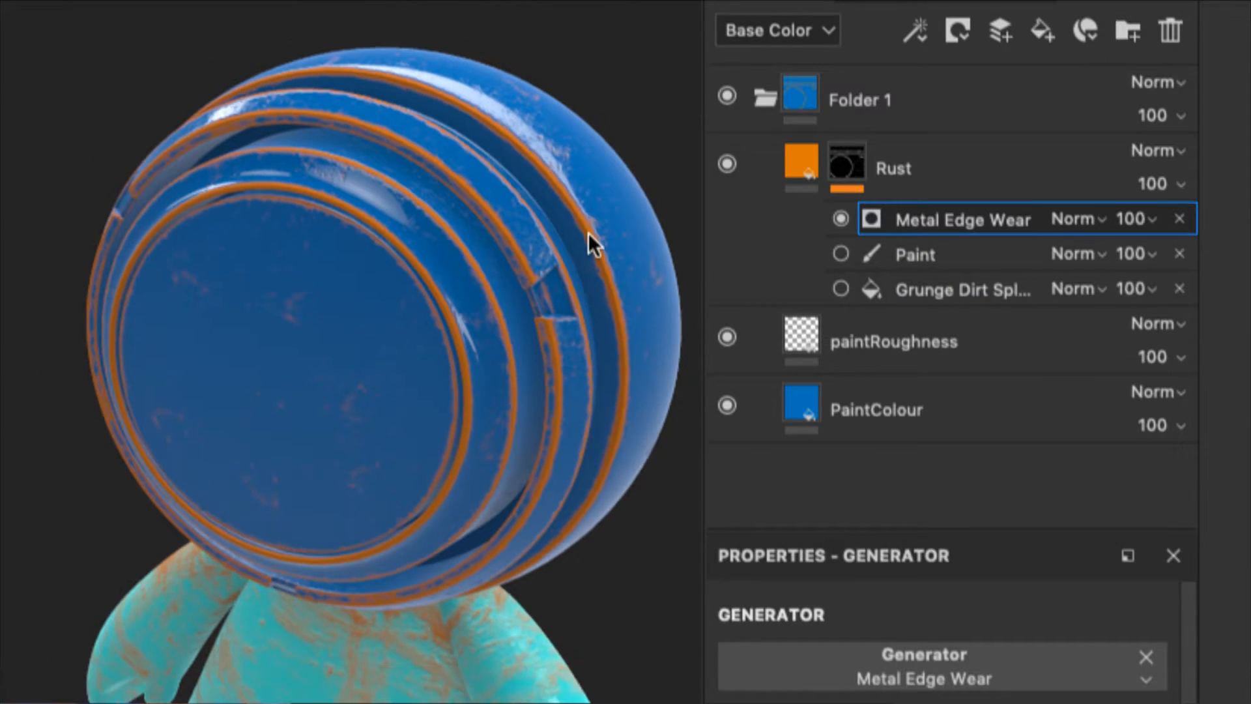
pyautogui.scroll(10, 590, 233)
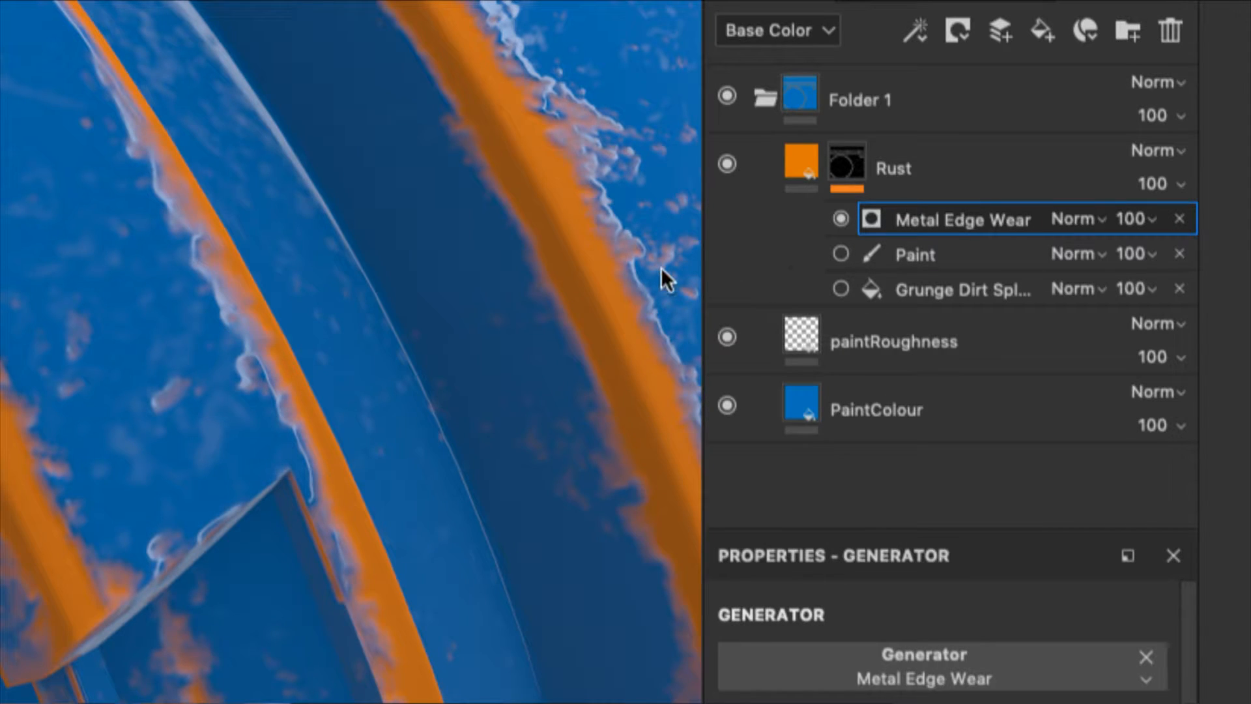
pyautogui.scroll(-5, 649, 268)
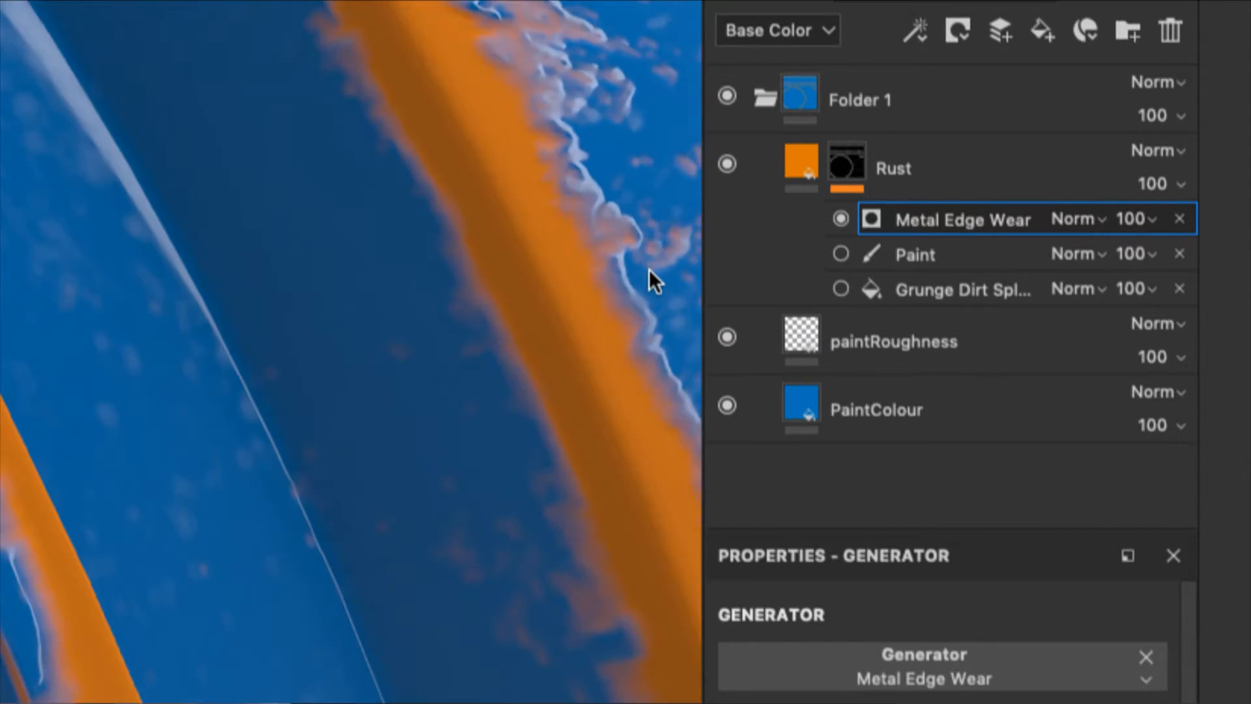
pyautogui.scroll(-8, 647, 267)
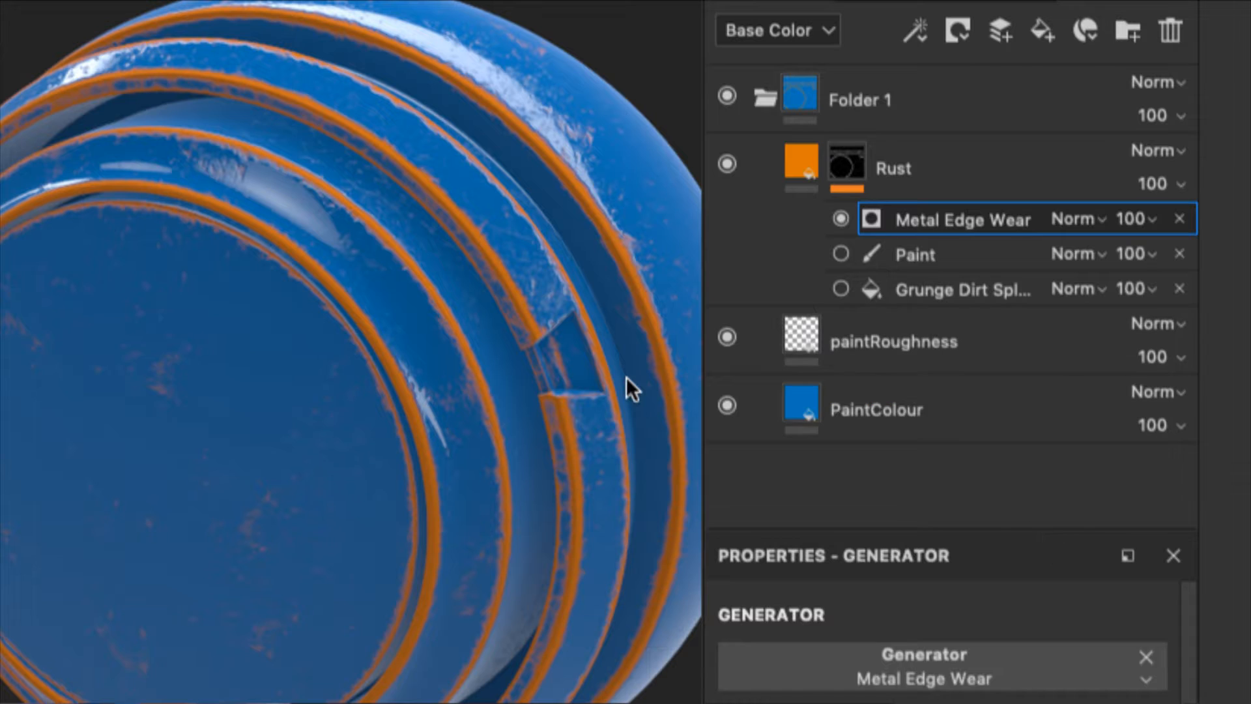
# Step: Examine the rust wear along the head's ring edges and preview the Rust layer's mask
pyautogui.scroll(-5, 625, 375)
pyautogui.scroll(3, 629, 374)
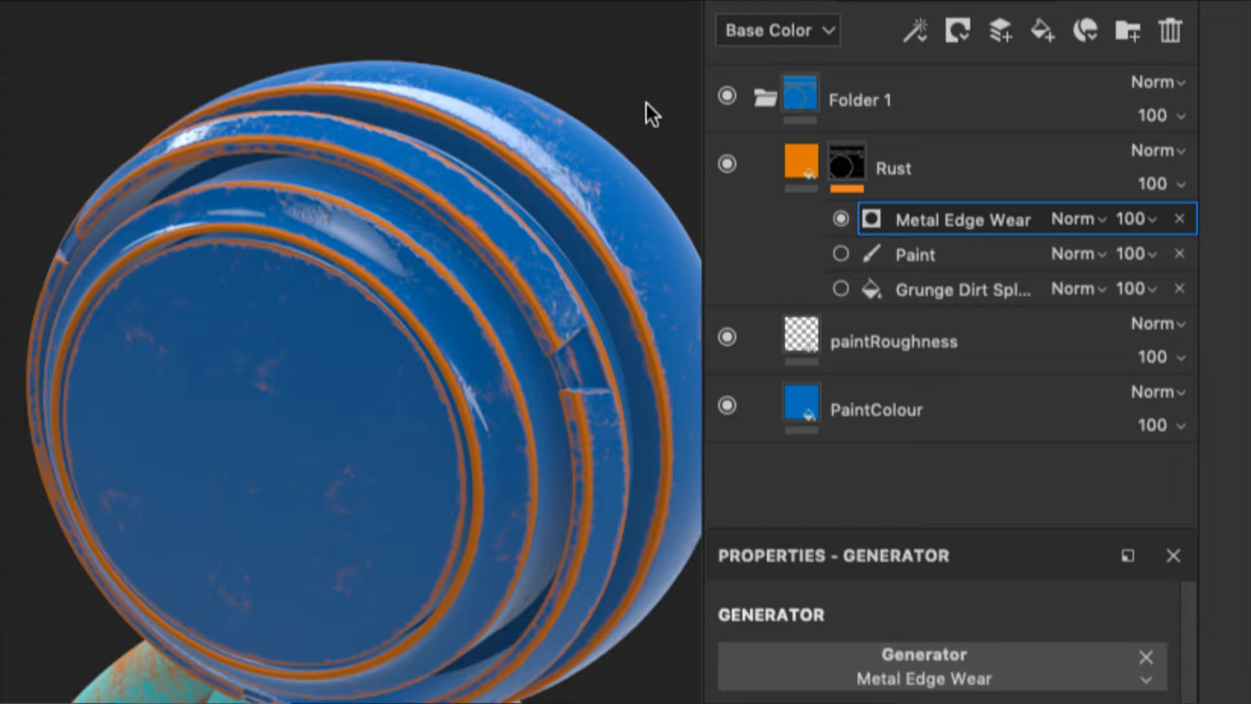
pyautogui.scroll(5, 629, 189)
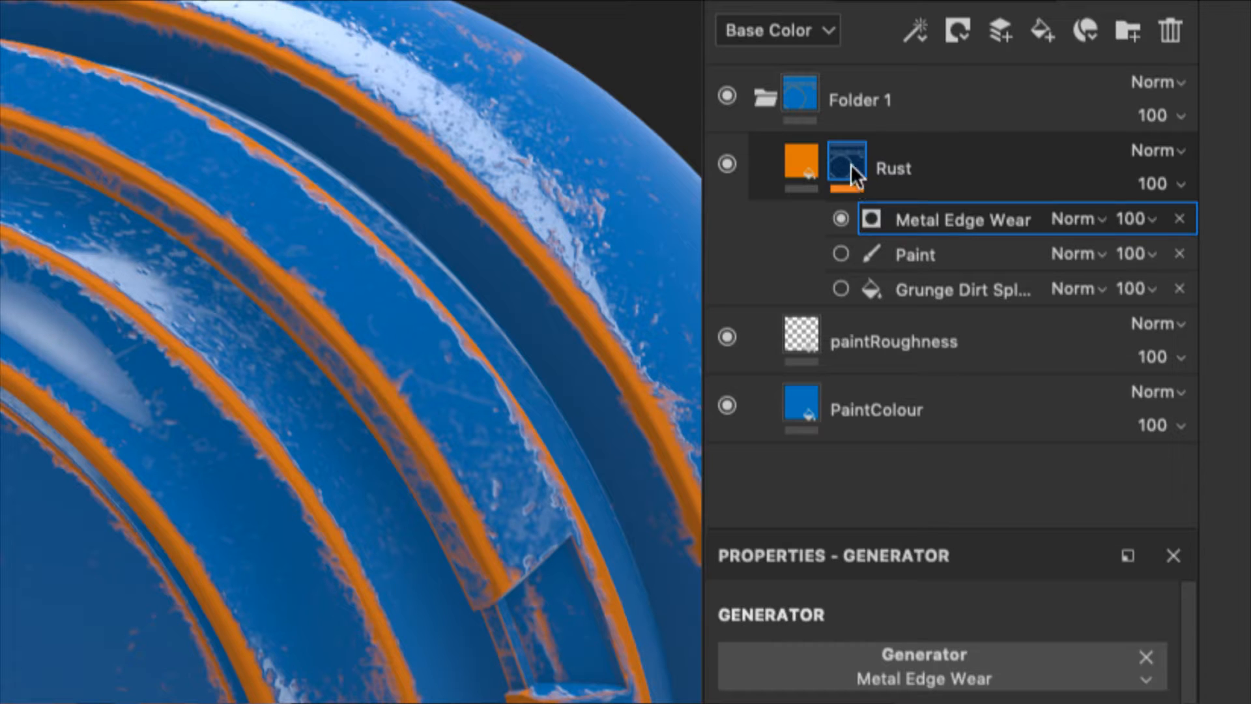
pyautogui.moveTo(847, 175)
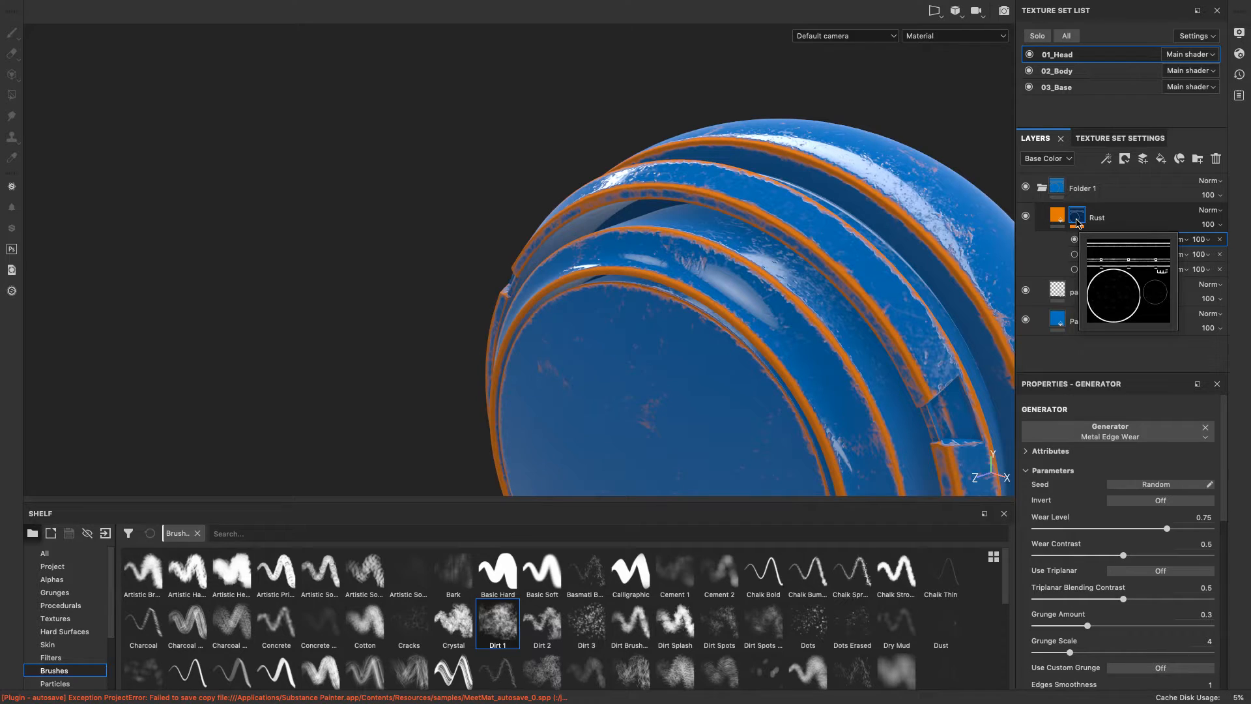
pyautogui.keyDown('alt'); pyautogui.moveTo(837, 111); pyautogui.dragTo(782, 72); pyautogui.keyUp('alt')
# Step: Display the Curvature mesh map and the Mask channel on the head for comparison, and return to the Material display
pyautogui.click(968, 35)
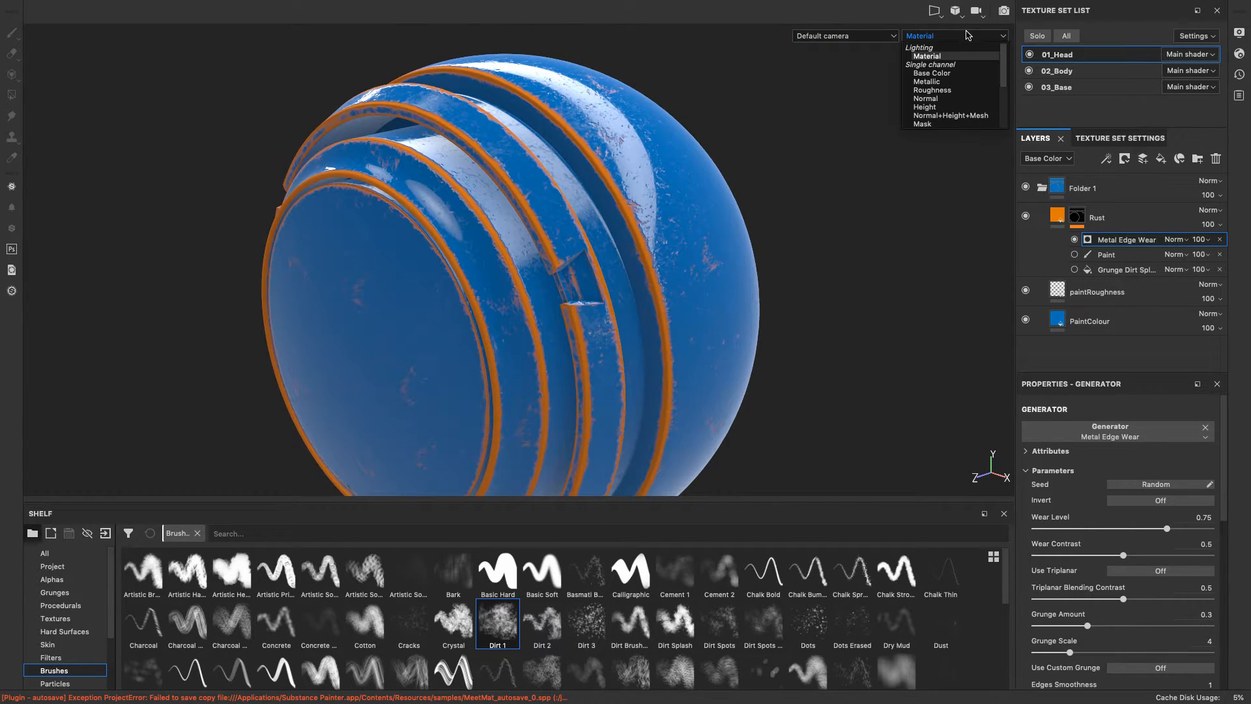
pyautogui.scroll(-2, 967, 104)
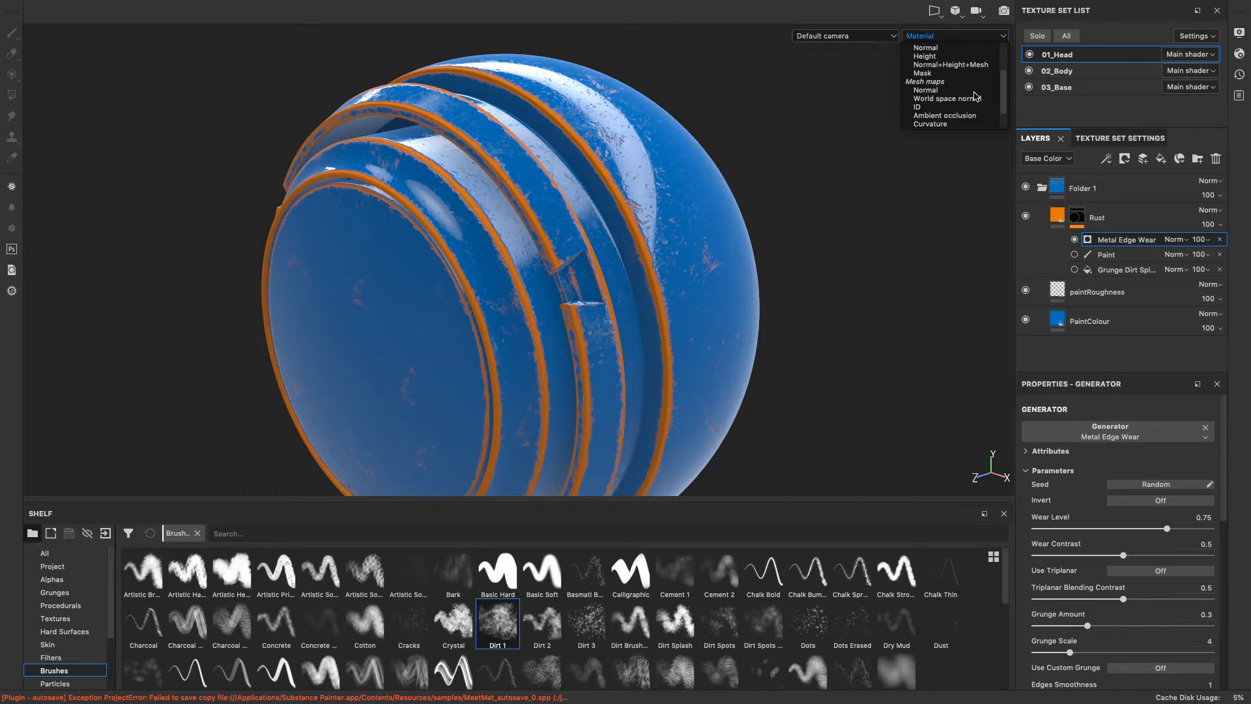
pyautogui.click(963, 124)
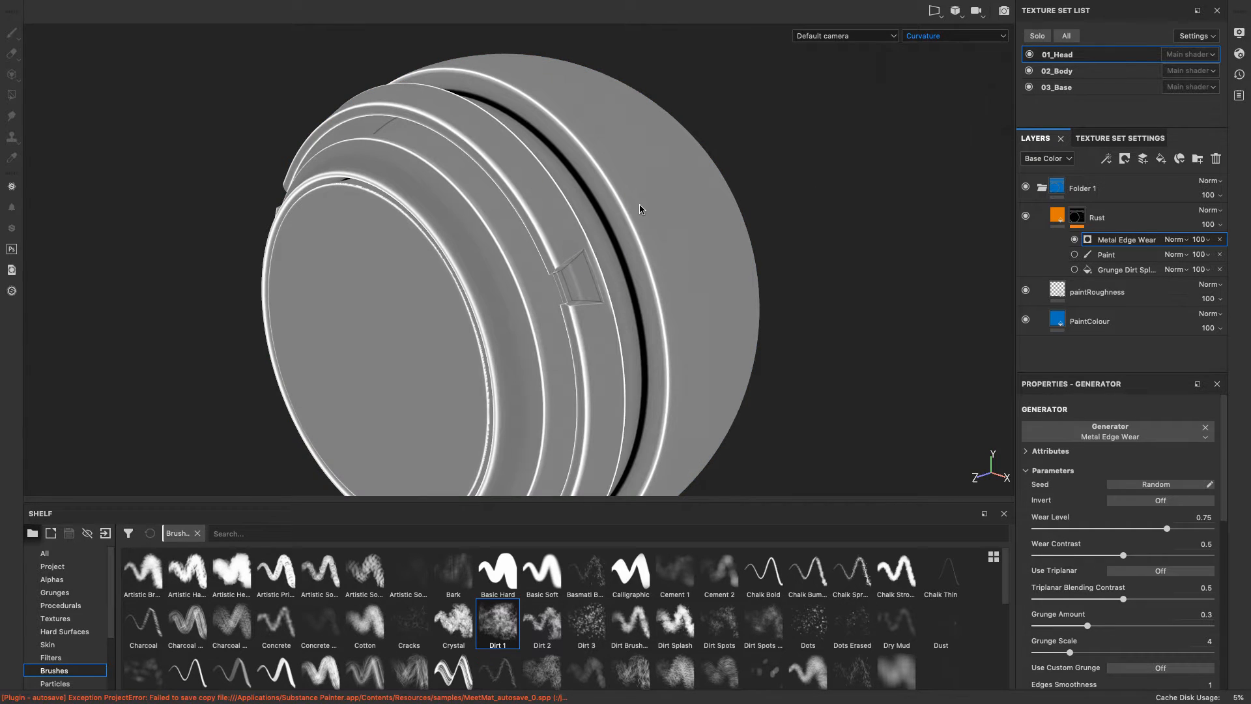
pyautogui.click(957, 37)
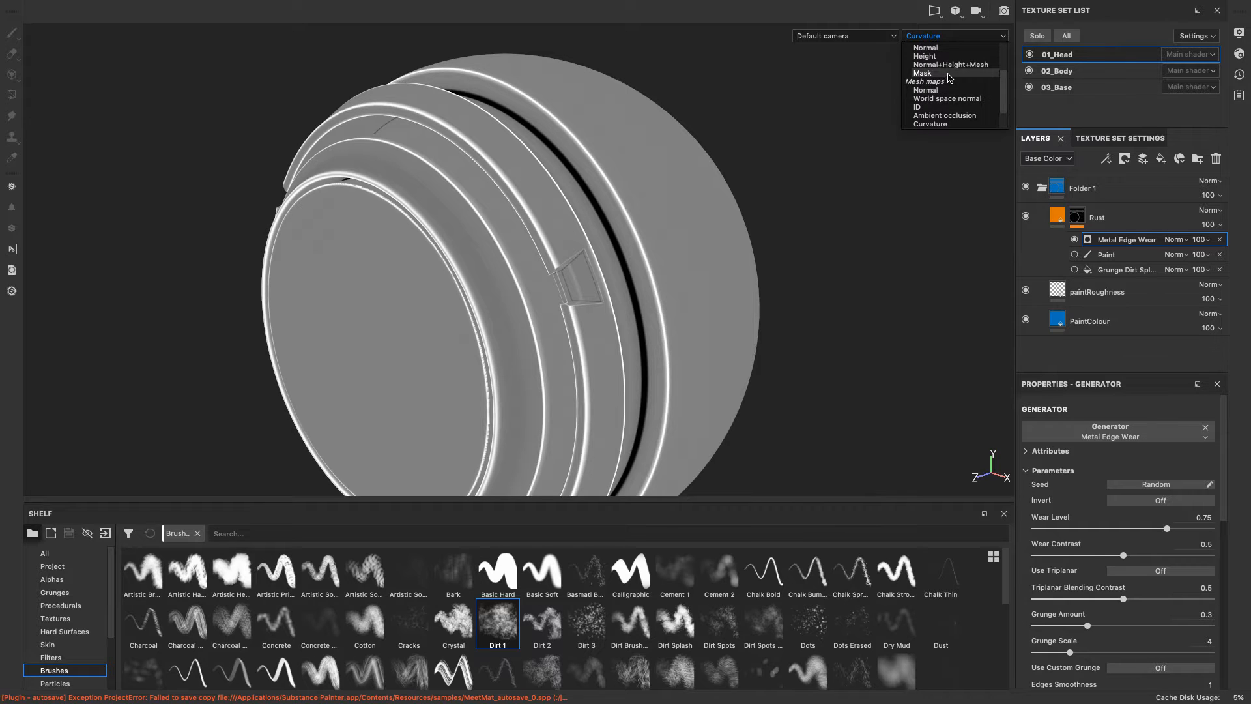
pyautogui.click(949, 77)
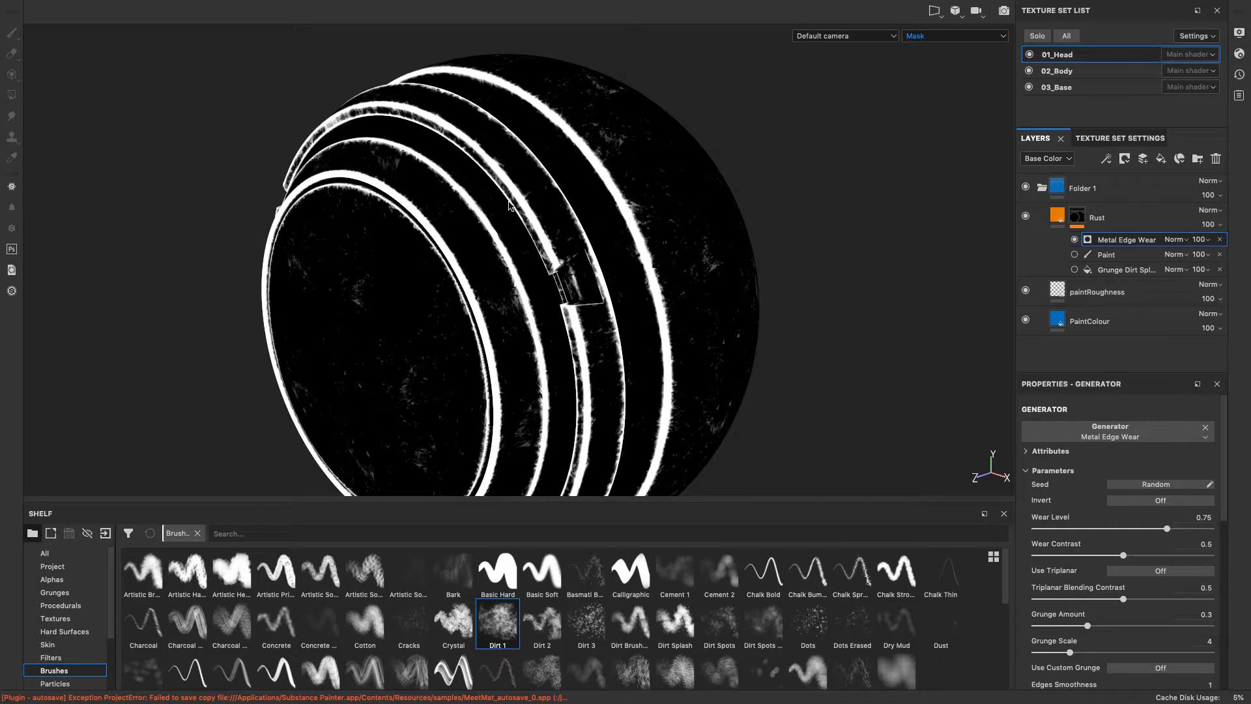
pyautogui.click(964, 37)
pyautogui.scroll(3, 950, 53)
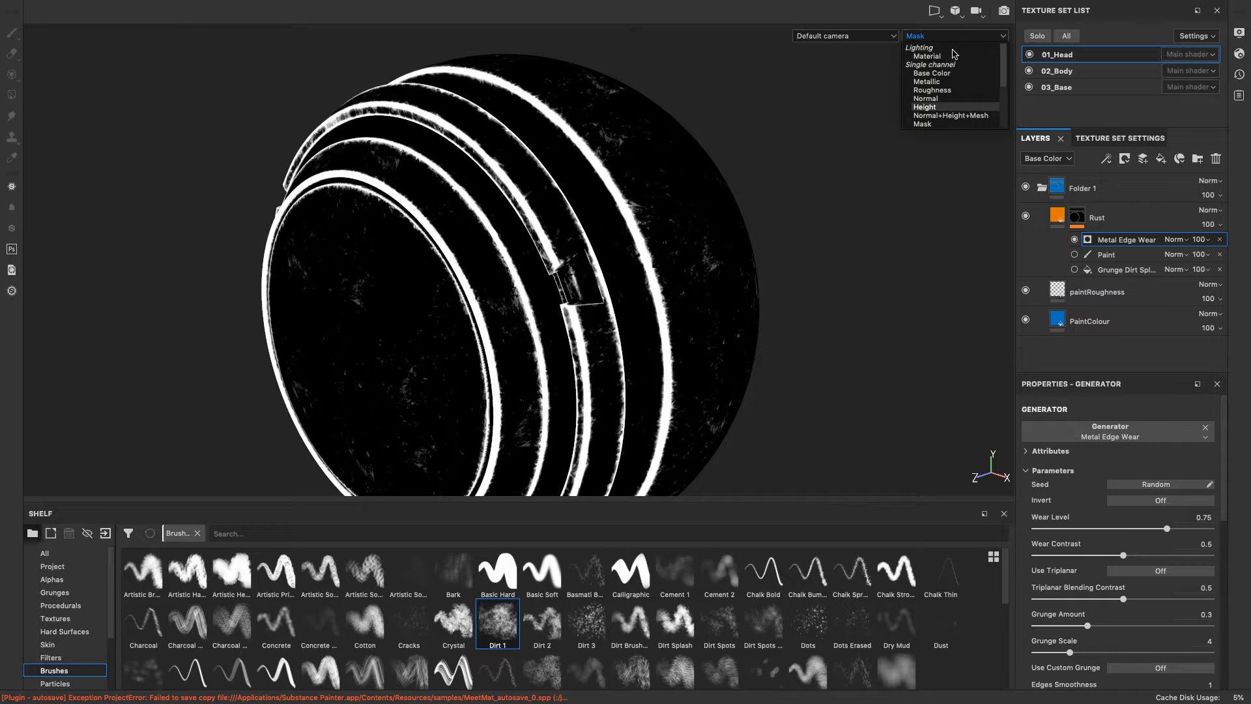
pyautogui.click(949, 51)
# Step: Inspect the generated edge wear on the head's rings and front disc from several angles
pyautogui.keyDown('alt'); pyautogui.moveTo(796, 280); pyautogui.dragTo(885, 322); pyautogui.keyUp('alt')
pyautogui.scroll(10, 793, 280)
pyautogui.keyDown('alt'); pyautogui.moveTo(1040, 310); pyautogui.dragTo(1016, 235); pyautogui.keyUp('alt')
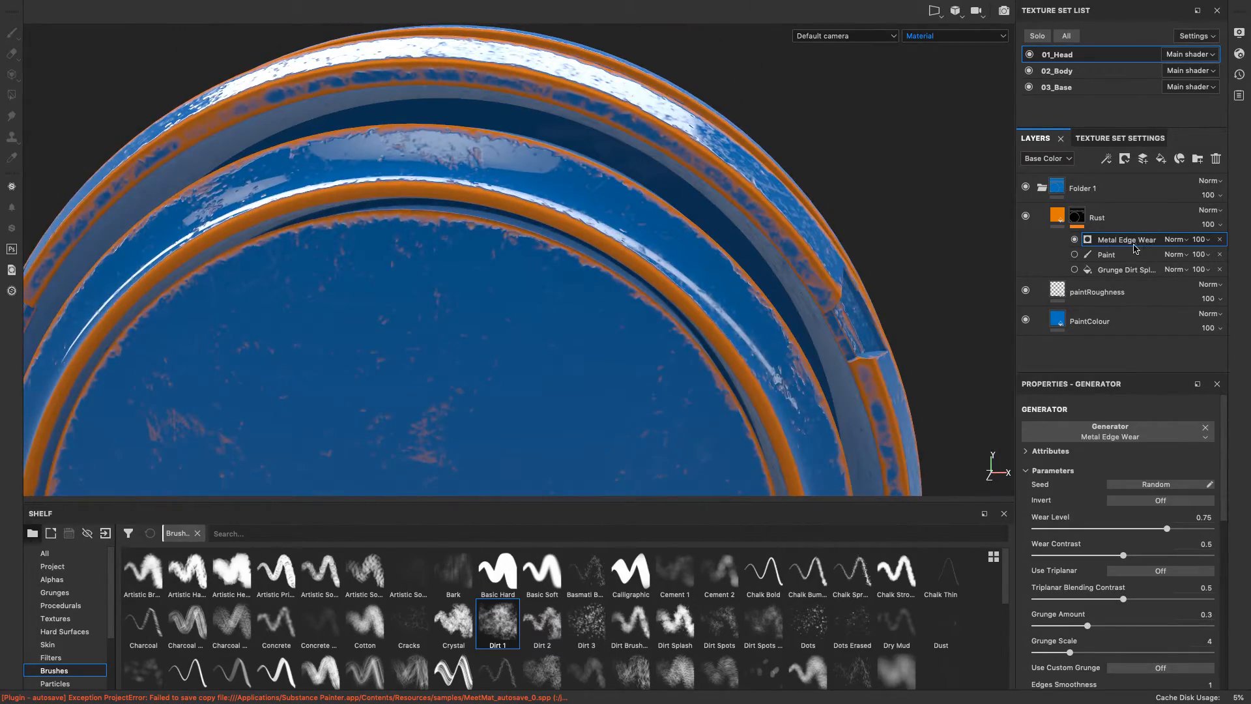
pyautogui.keyDown('alt'); pyautogui.moveTo(940, 237); pyautogui.dragTo(820, 269); pyautogui.keyUp('alt')
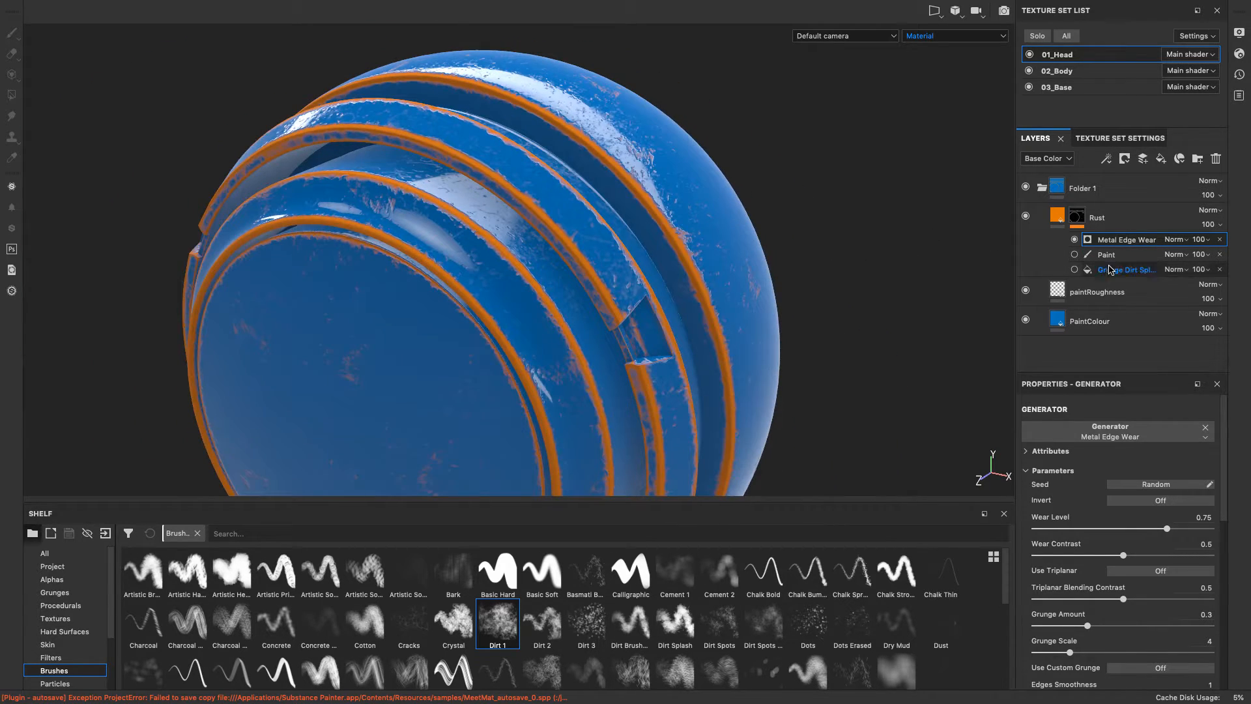
pyautogui.click(1074, 255)
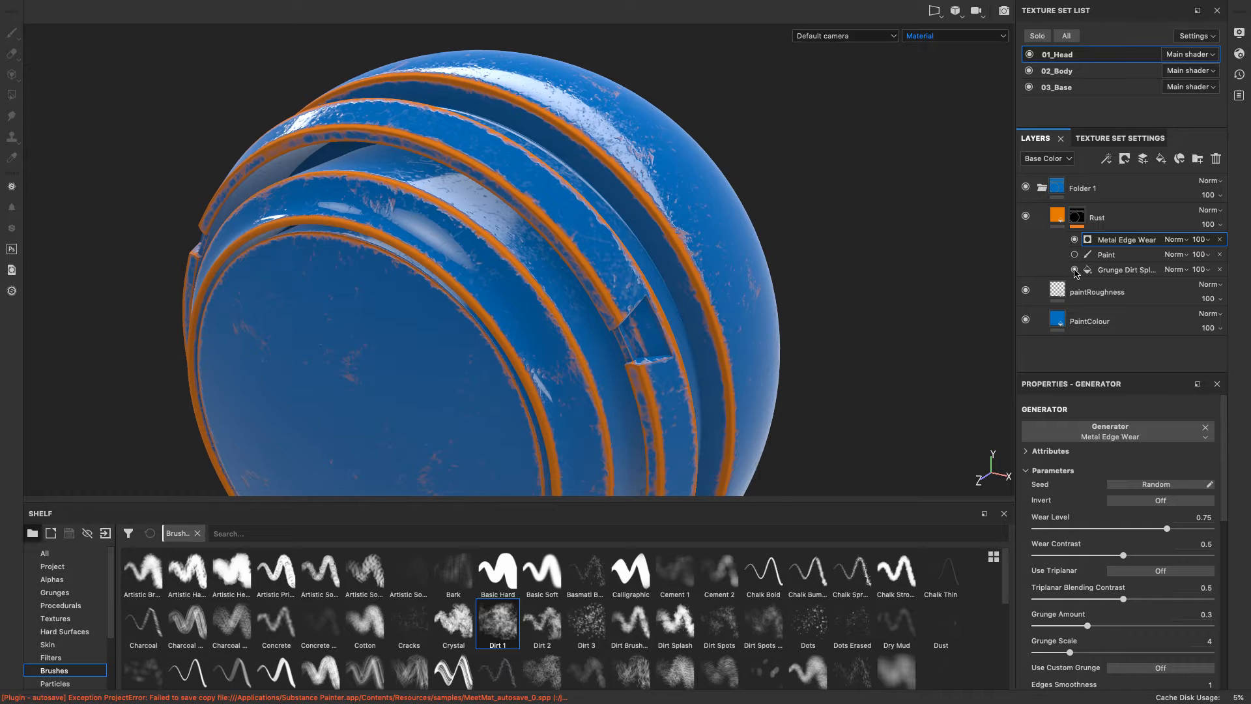
pyautogui.keyDown('alt'); pyautogui.scroll(-5, 873, 350); pyautogui.keyUp('alt')
pyautogui.keyDown('alt'); pyautogui.scroll(7, 873, 349); pyautogui.keyUp('alt')
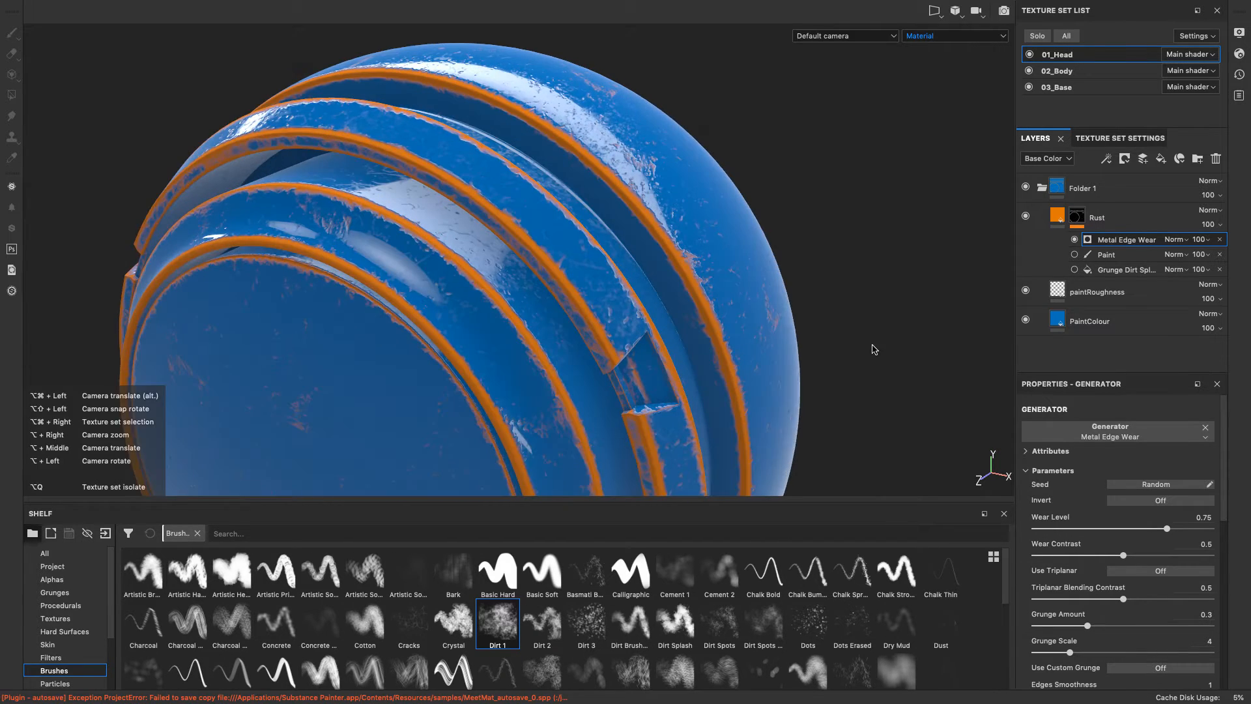
pyautogui.keyDown('alt'); pyautogui.moveTo(895, 353); pyautogui.dragTo(852, 335); pyautogui.keyUp('alt')
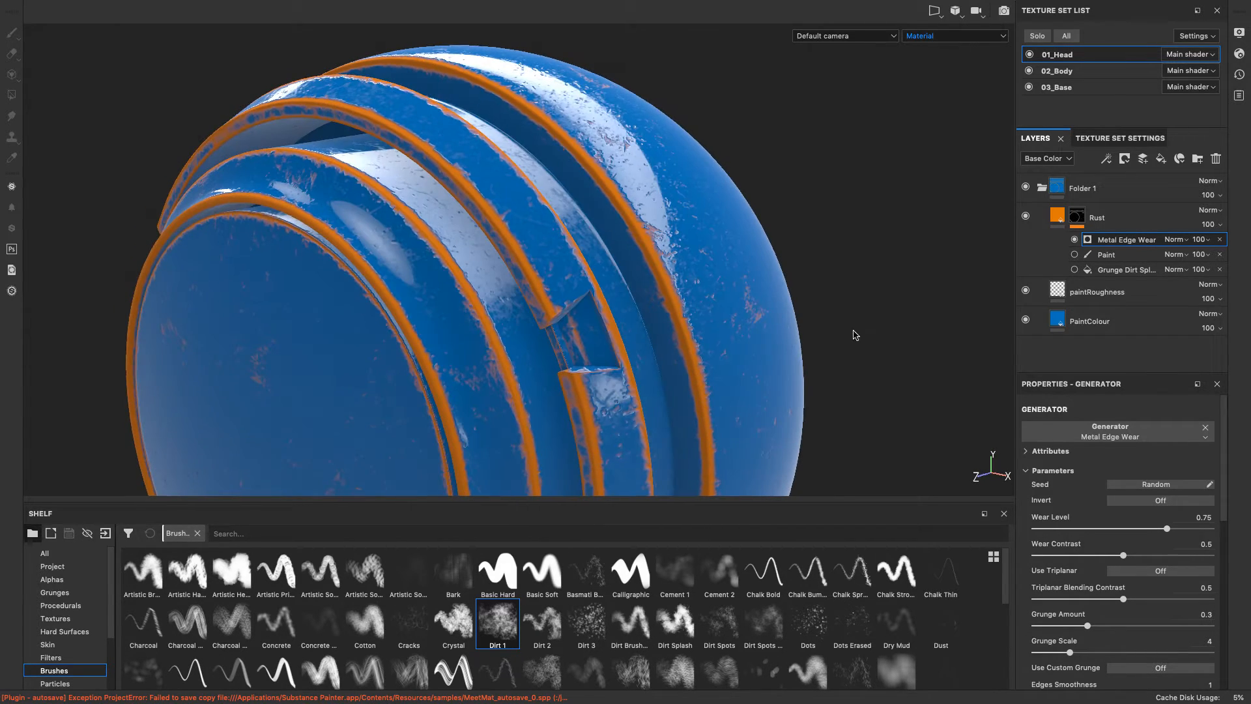
# Step: Show the Grunge Dirt fill in the Rust mask and try Multiply and Overlay blending on the Metal Edge Wear generator
pyautogui.click(1074, 270)
pyautogui.click(1182, 240)
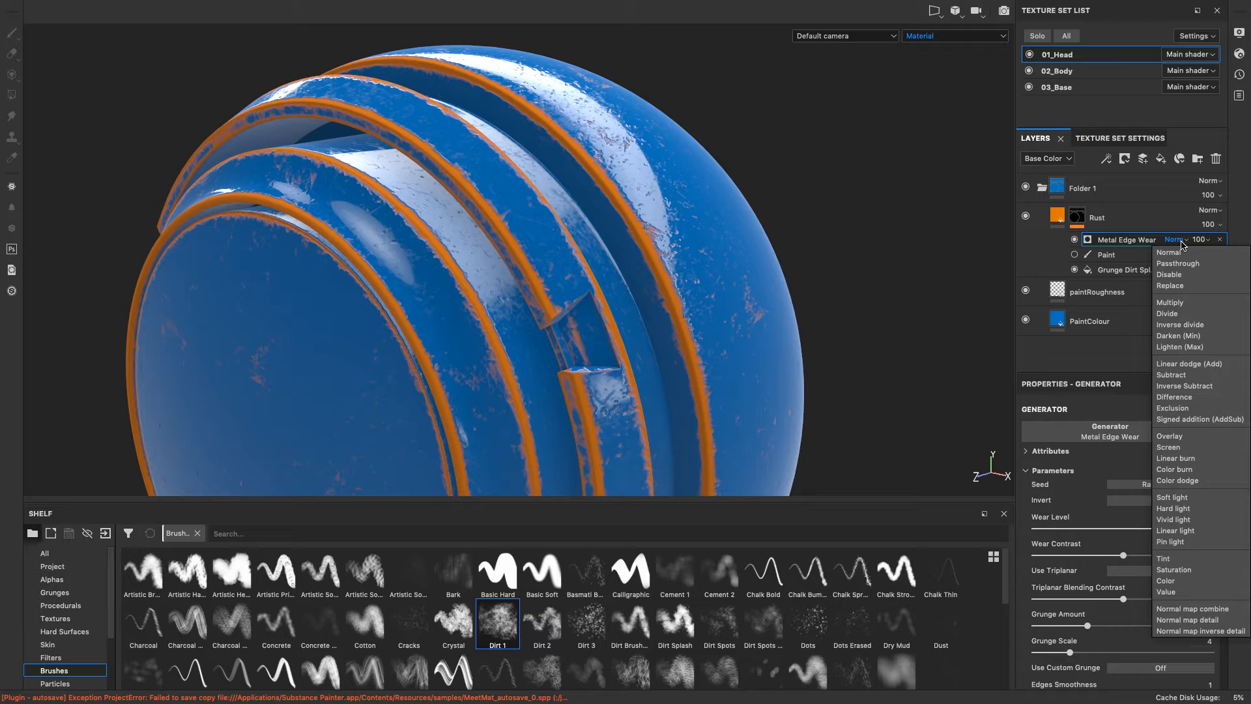
pyautogui.click(1183, 302)
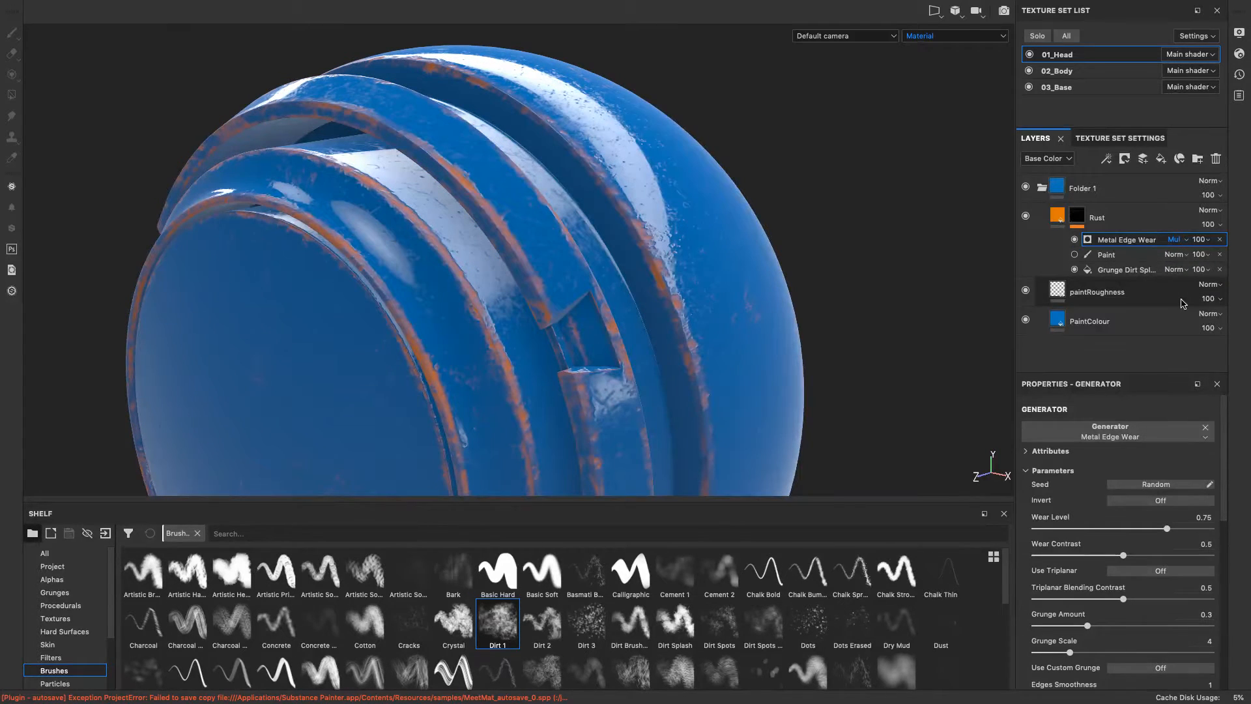
pyautogui.click(1178, 239)
pyautogui.click(1194, 436)
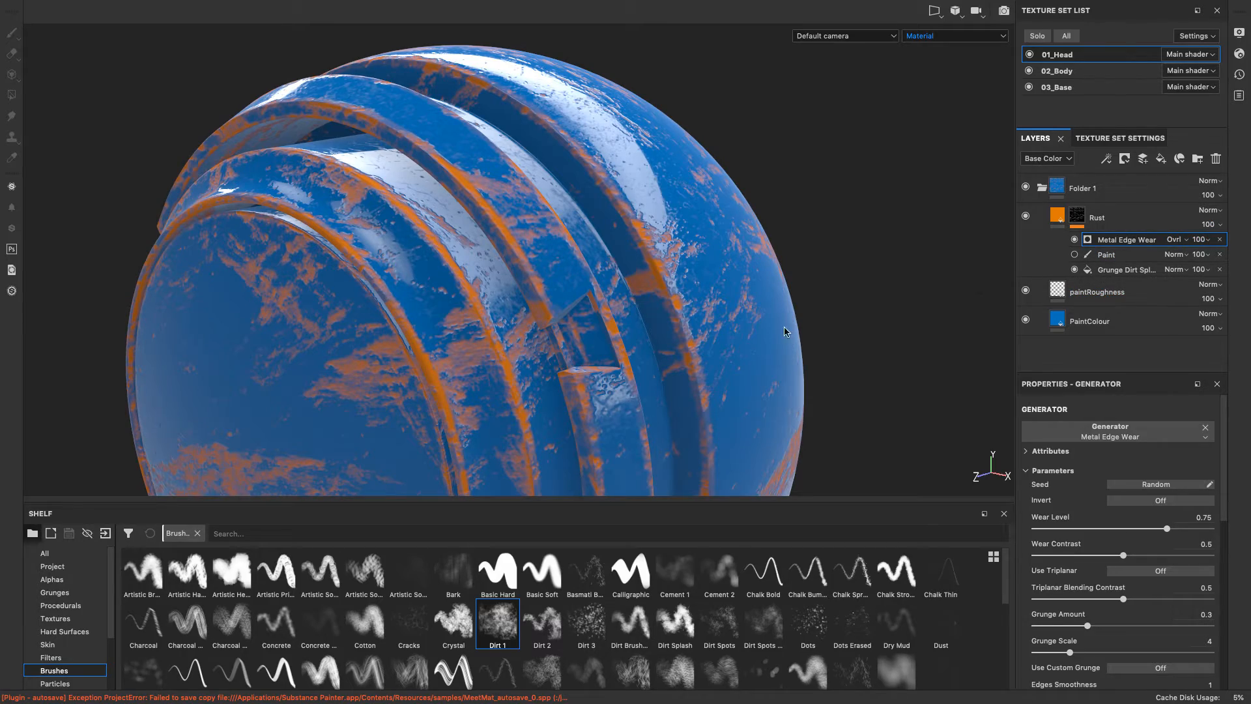
pyautogui.keyDown('alt'); pyautogui.moveTo(841, 290); pyautogui.dragTo(930, 287); pyautogui.keyUp('alt')
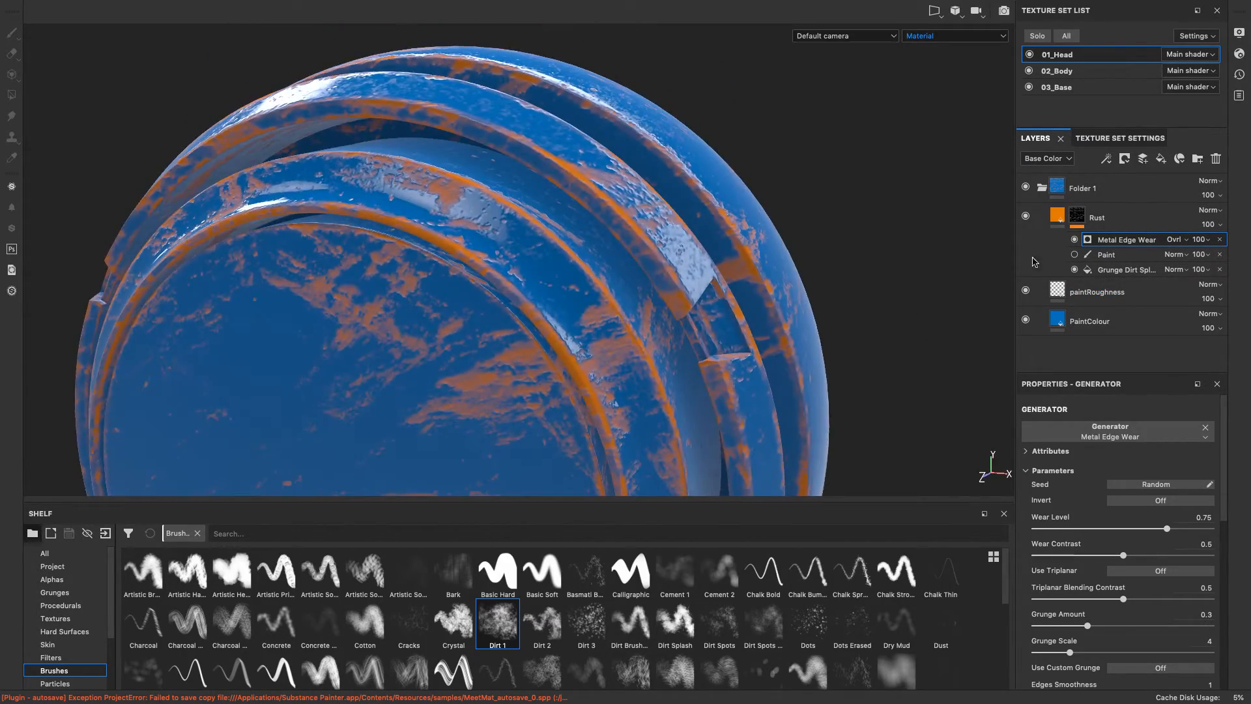
# Step: Hide the Grunge Dirt fill in the Rust mask and set the Metal Edge Wear generator's blending mode to Normal
pyautogui.click(1074, 270)
pyautogui.keyDown('alt'); pyautogui.moveTo(791, 254); pyautogui.dragTo(884, 257); pyautogui.keyUp('alt')
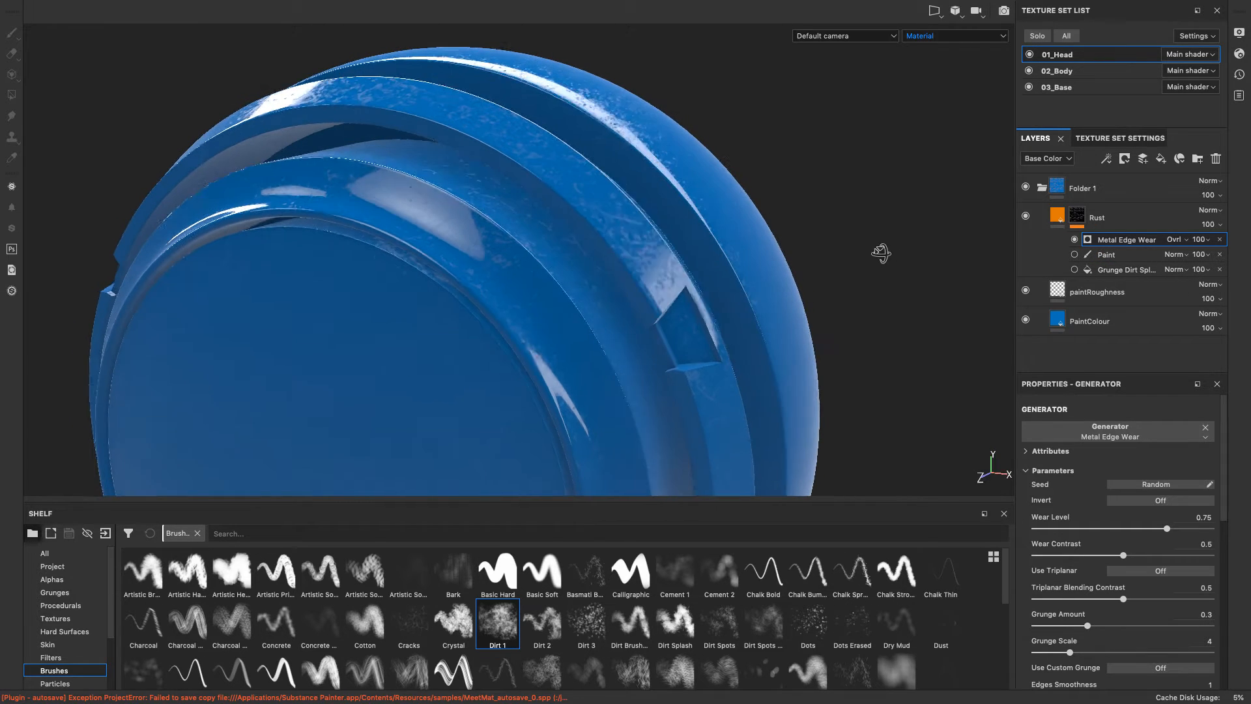
pyautogui.click(1174, 240)
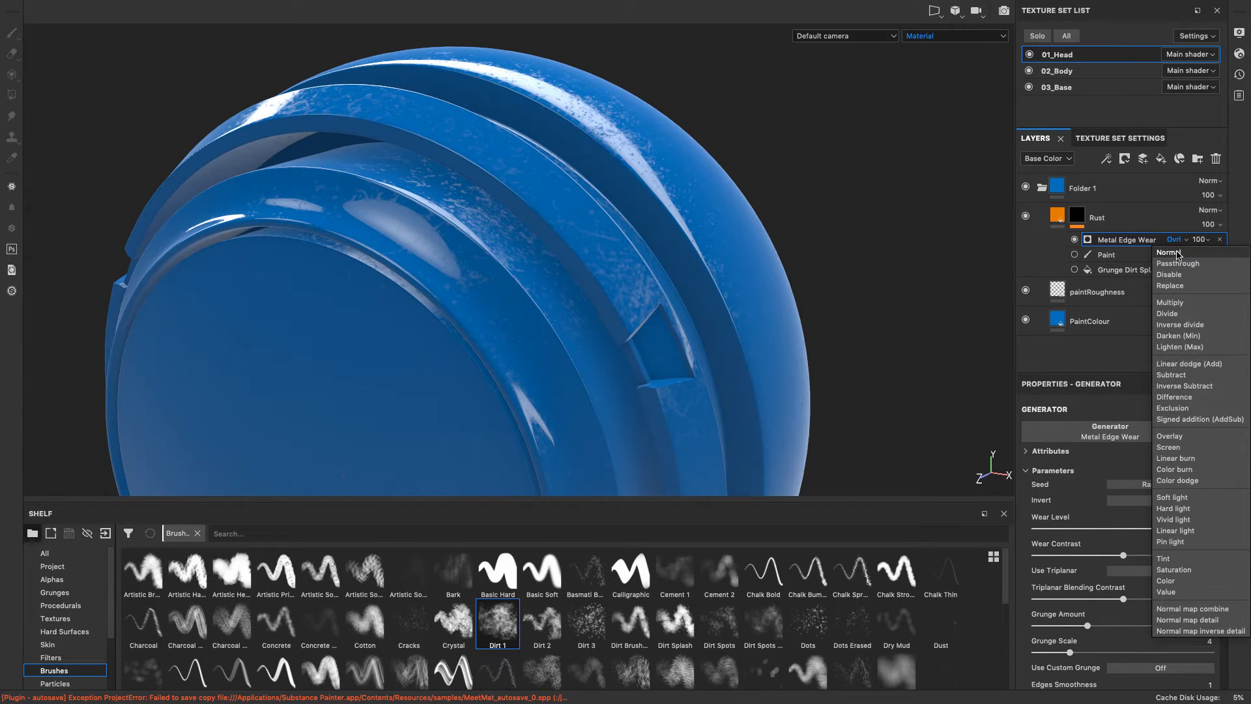
pyautogui.click(1170, 253)
# Step: Look through the available options for the Rust layer's mask and reselect its Metal Edge Wear generator
pyautogui.click(1117, 221)
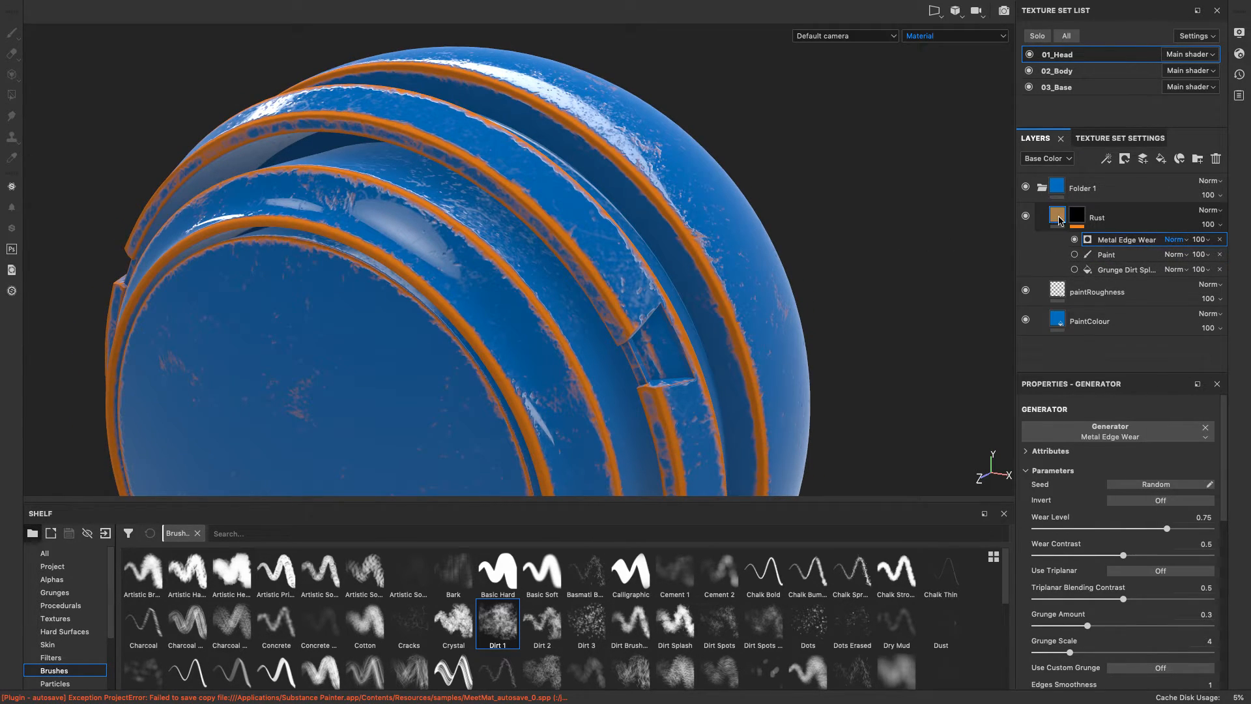
pyautogui.rightClick(1120, 219)
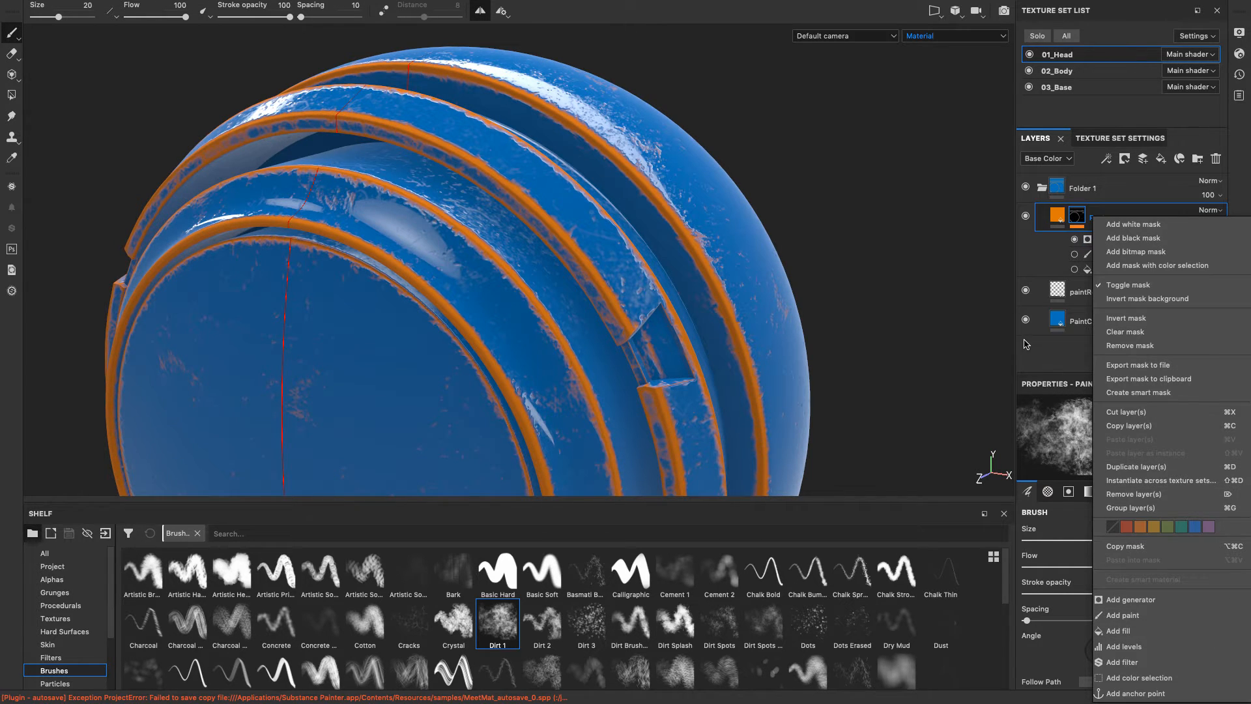
pyautogui.click(1125, 256)
pyautogui.click(1126, 240)
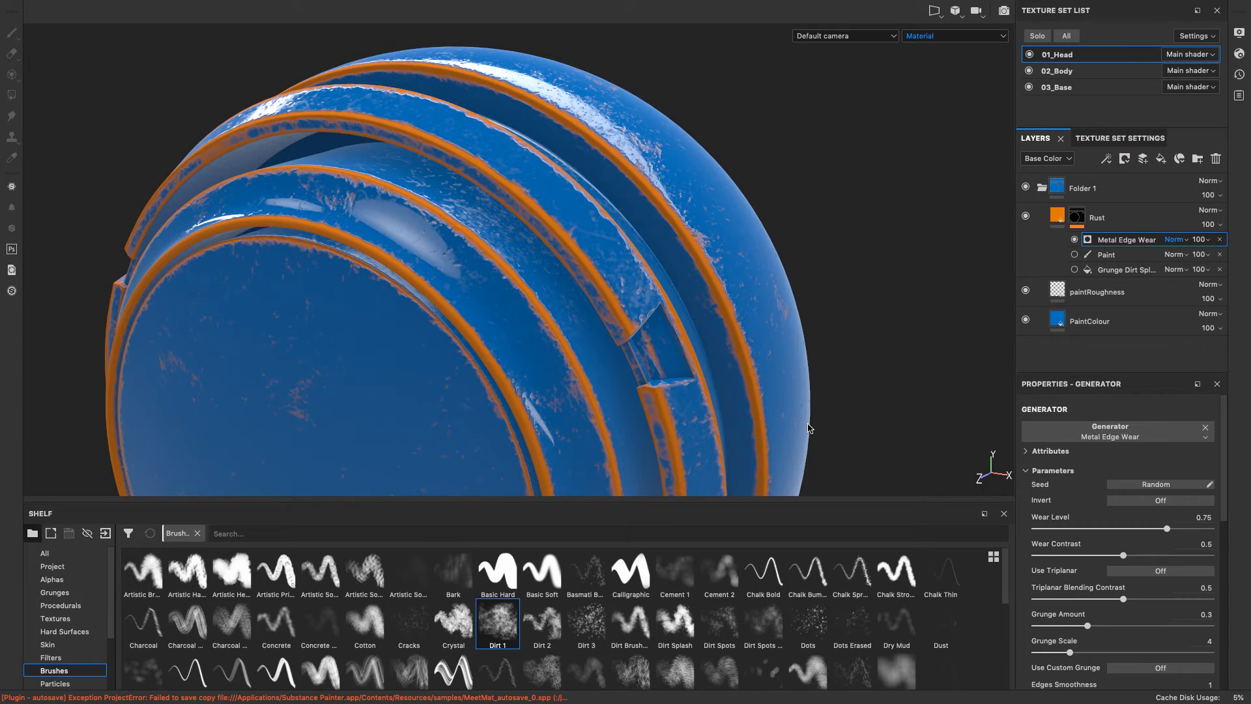
# Step: Save the project in Documents under the author's name followed by _test_mat_guy
pyautogui.scroll(-10, 808, 429)
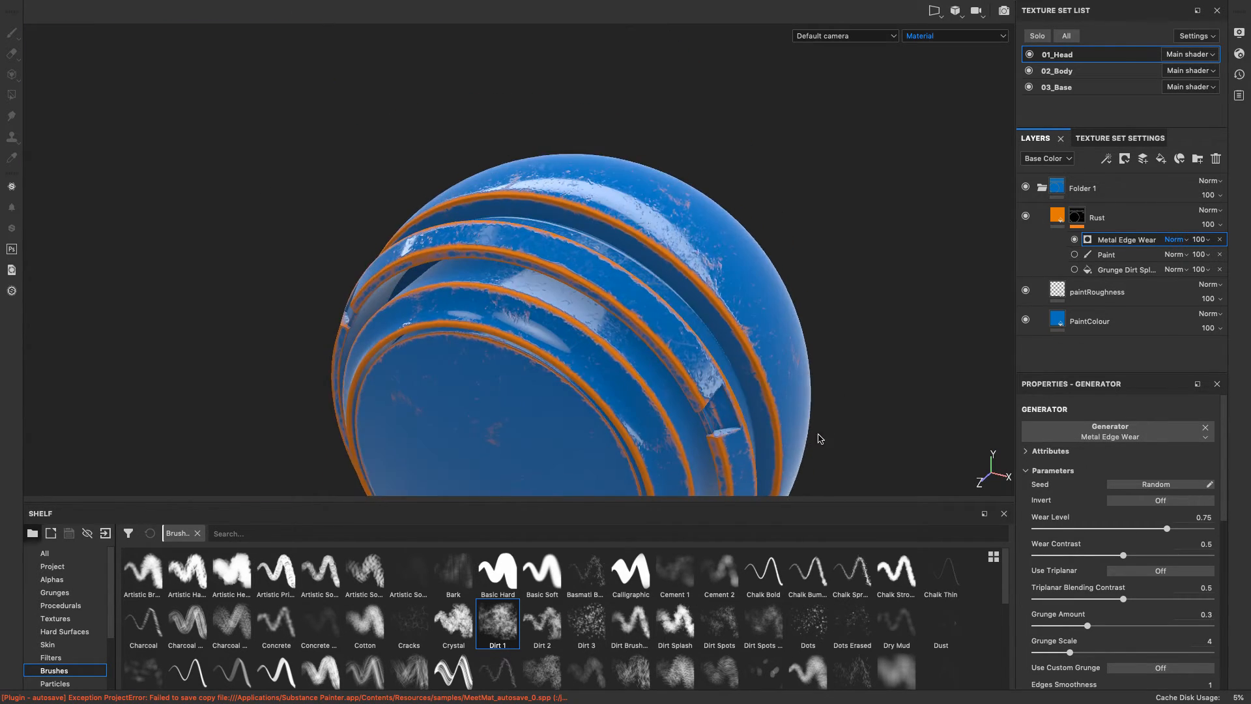
pyautogui.keyDown('alt'); pyautogui.moveTo(820, 439); pyautogui.dragTo(829, 365); pyautogui.keyUp('alt')
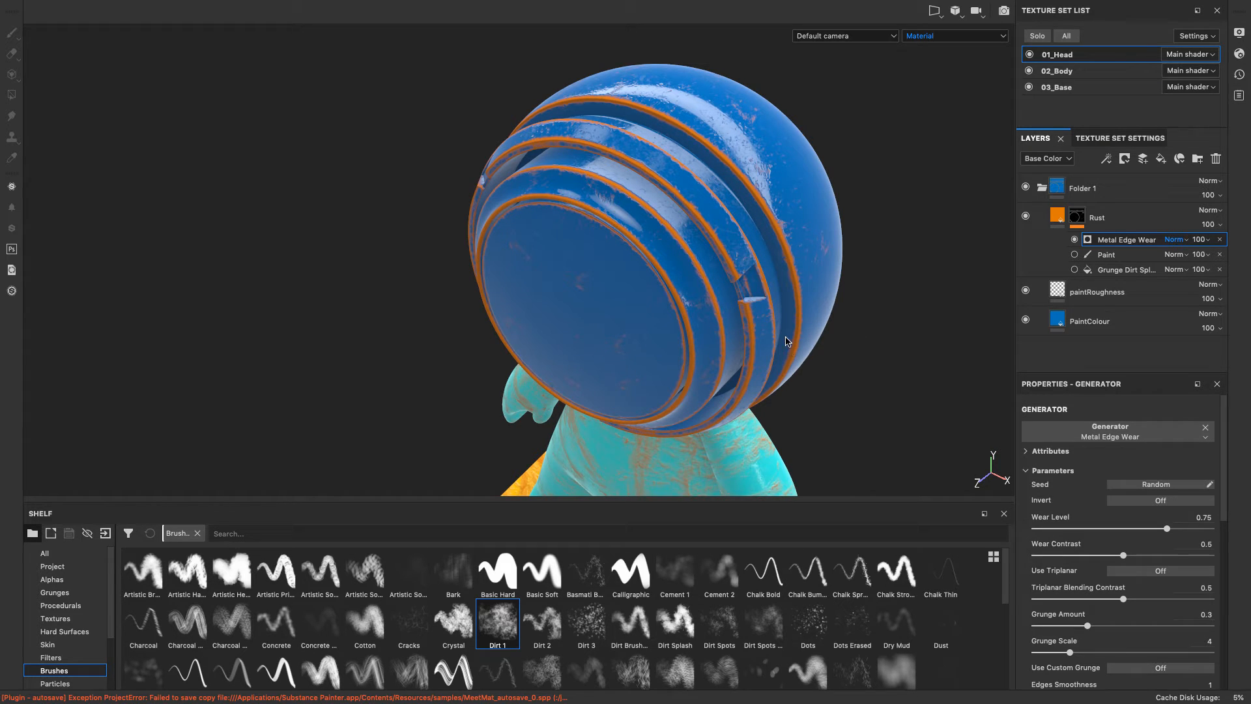
pyautogui.press('super+shift+s')
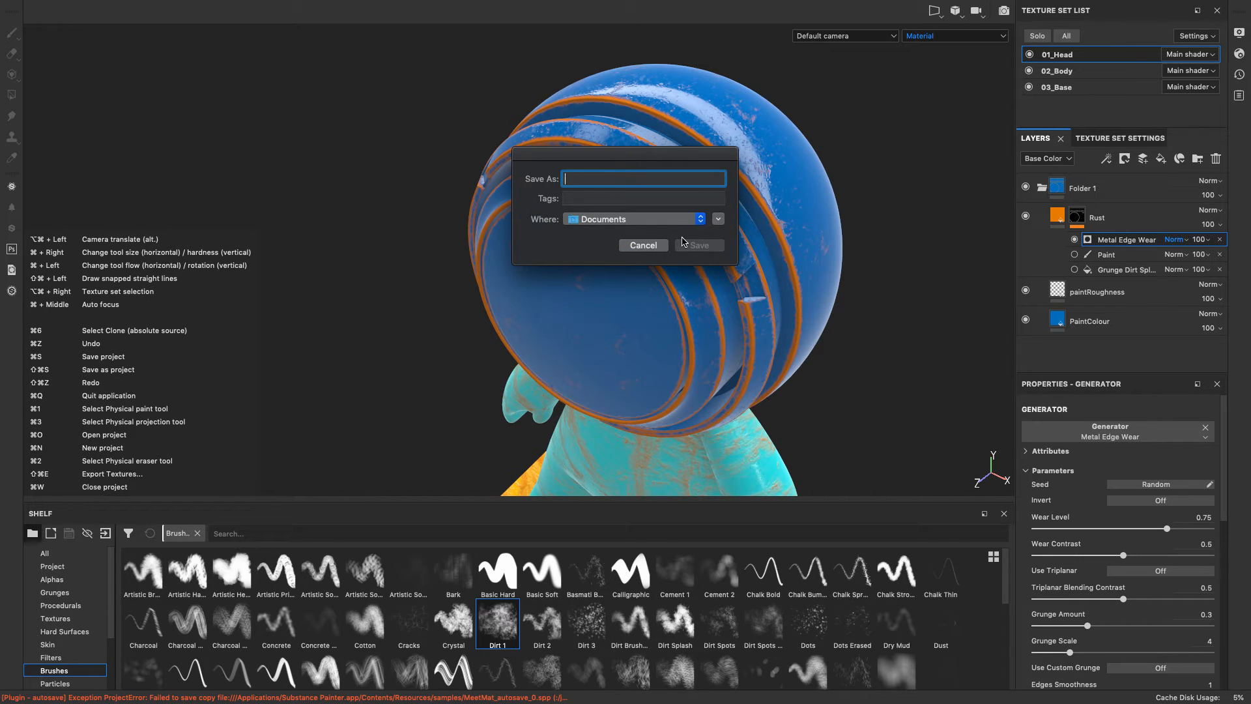
pyautogui.write('heikka_test_mat_guy')
pyautogui.click(712, 248)
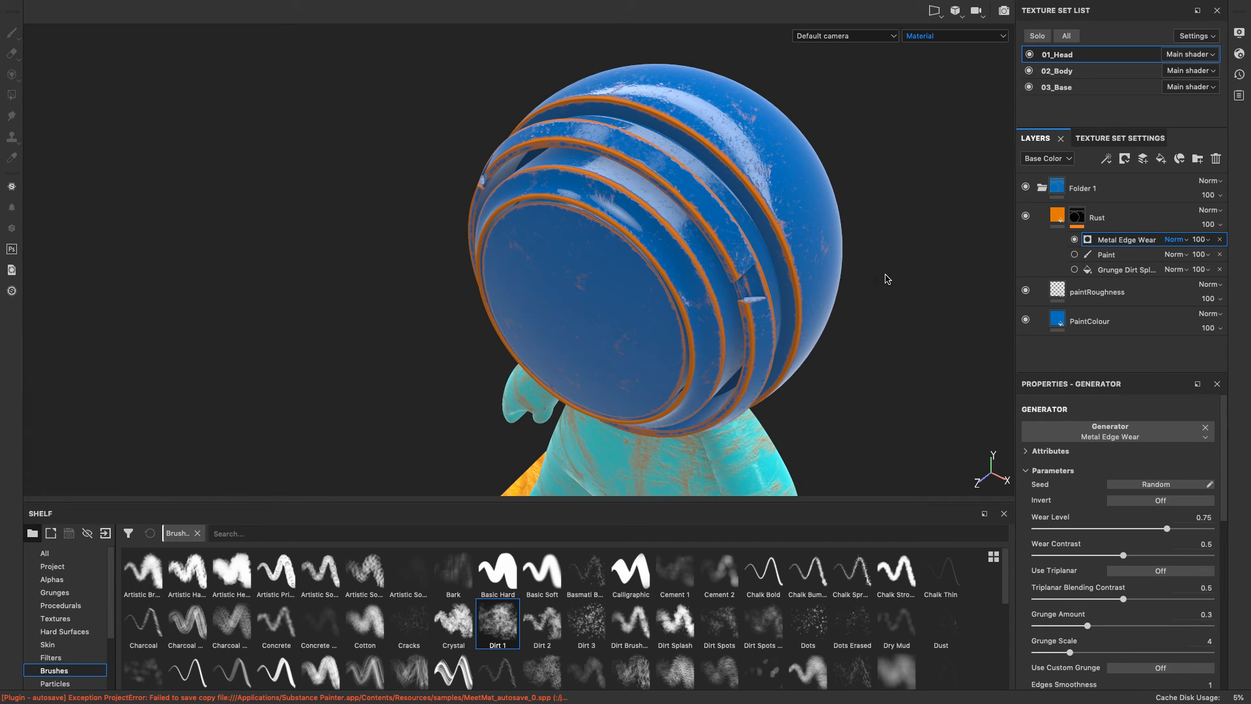
pyautogui.scroll(5, 882, 273)
pyautogui.keyDown('alt'); pyautogui.moveTo(868, 298); pyautogui.dragTo(864, 281, button='middle'); pyautogui.keyUp('alt')
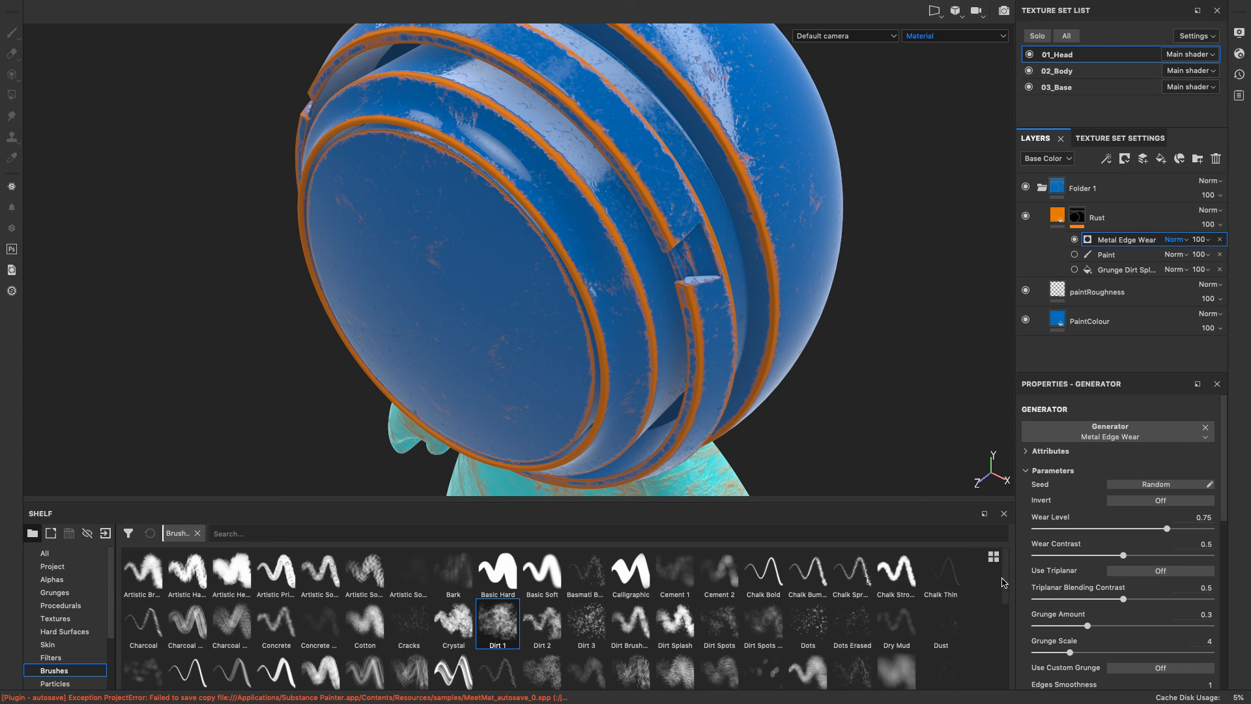
pyautogui.click(1055, 690)
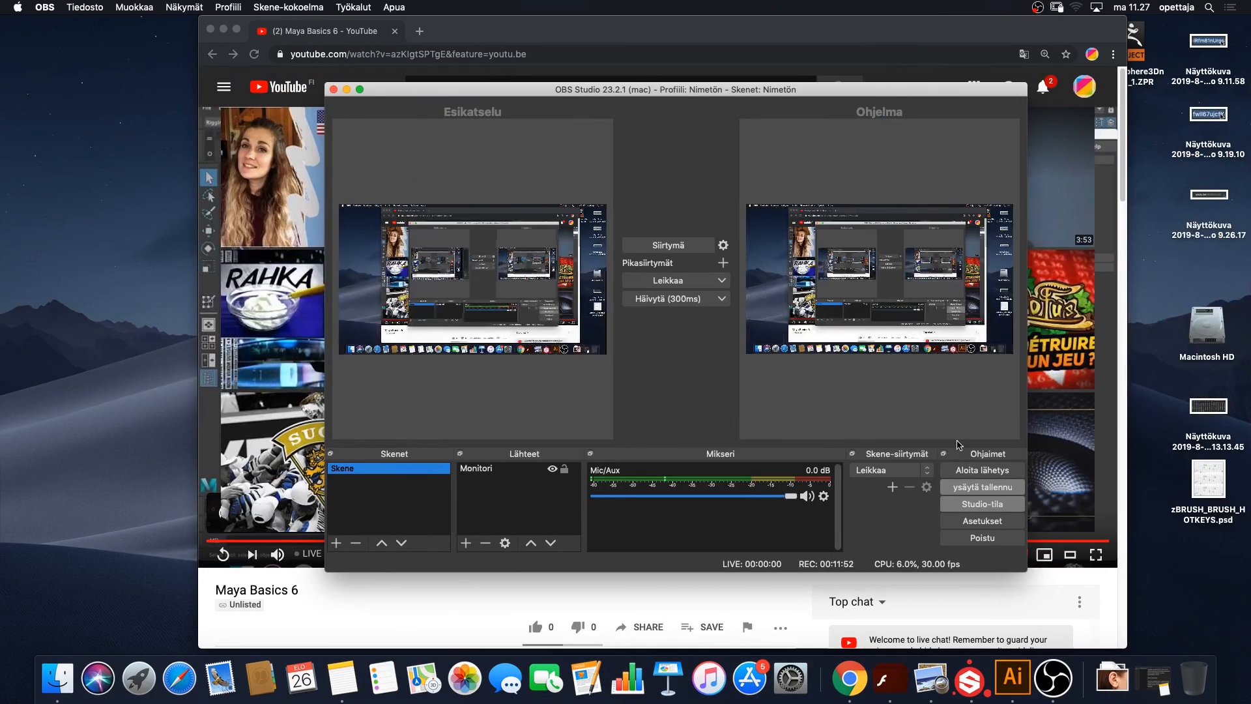